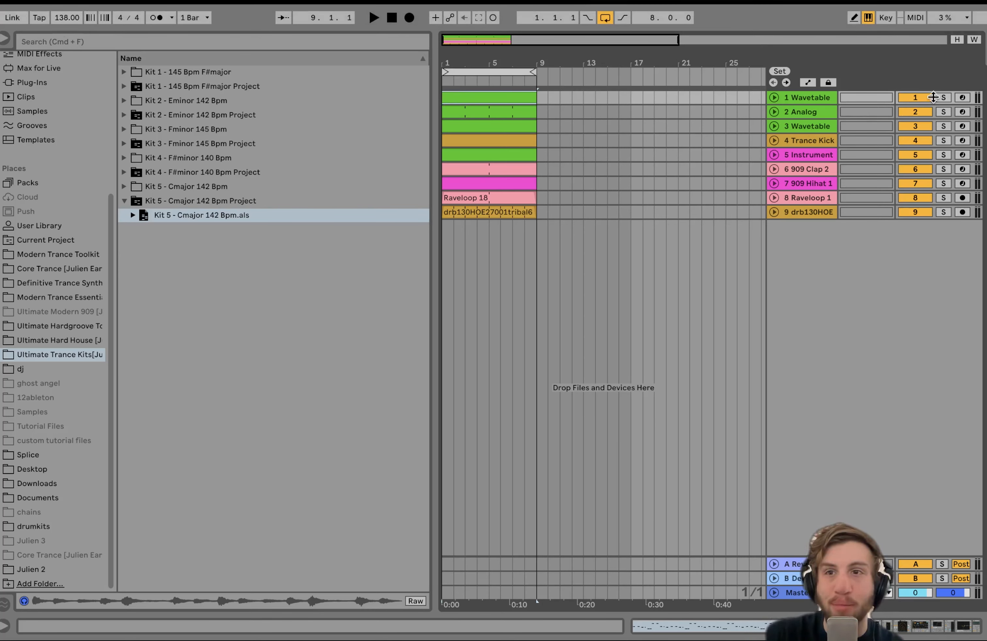
Solo and unfold the 1 Wavetable track, and open its MIDI clip during playback.
left_click(943, 99)
left_click(779, 95)
left_click(800, 101)
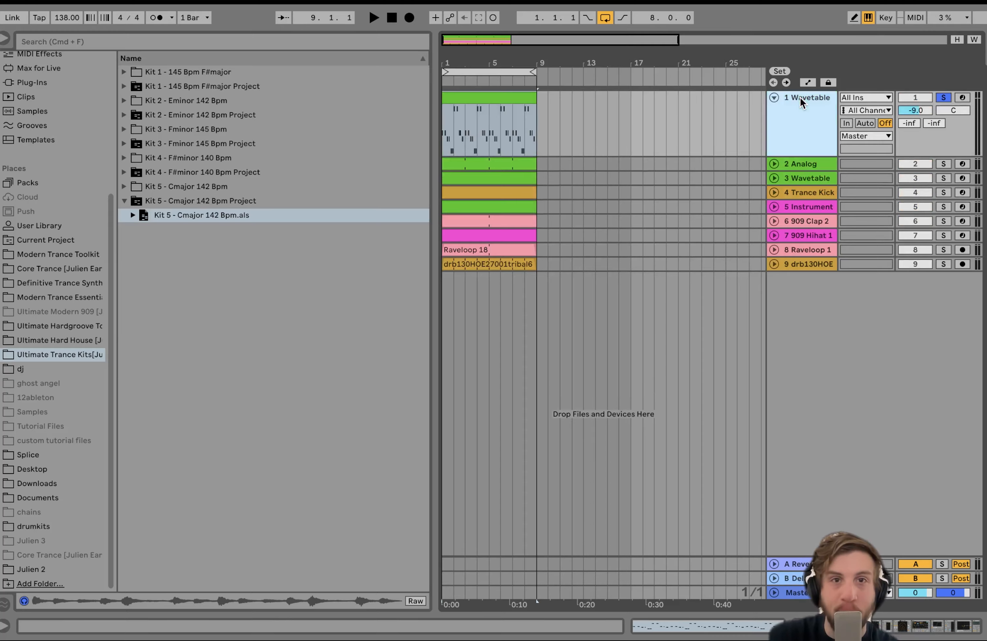
key("space")
double_click(475, 99)
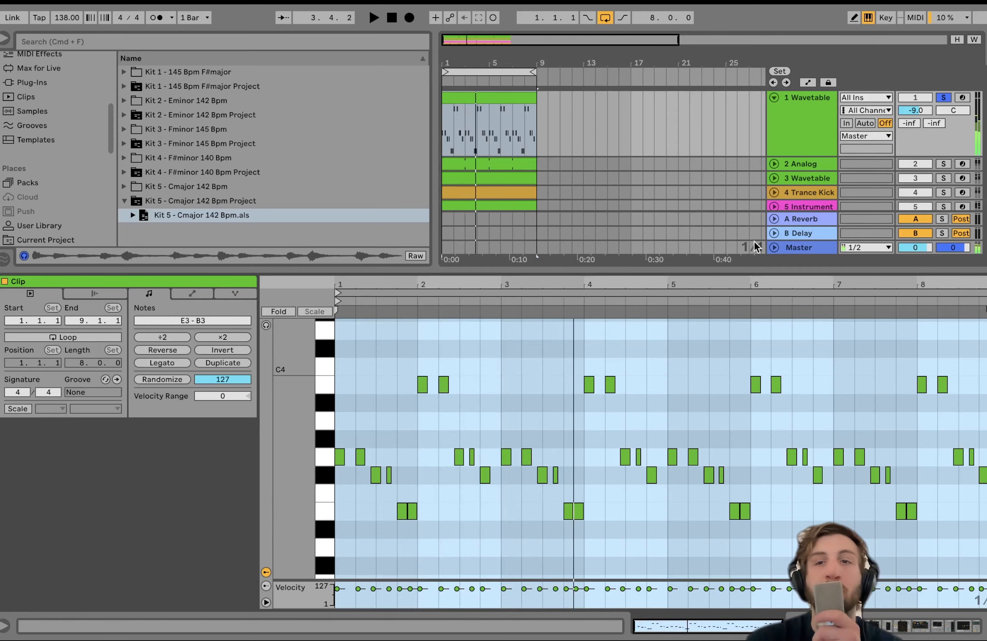
Bypass the Reverb and Echo effects in the 1 Wavetable track's device chain.
double_click(820, 130)
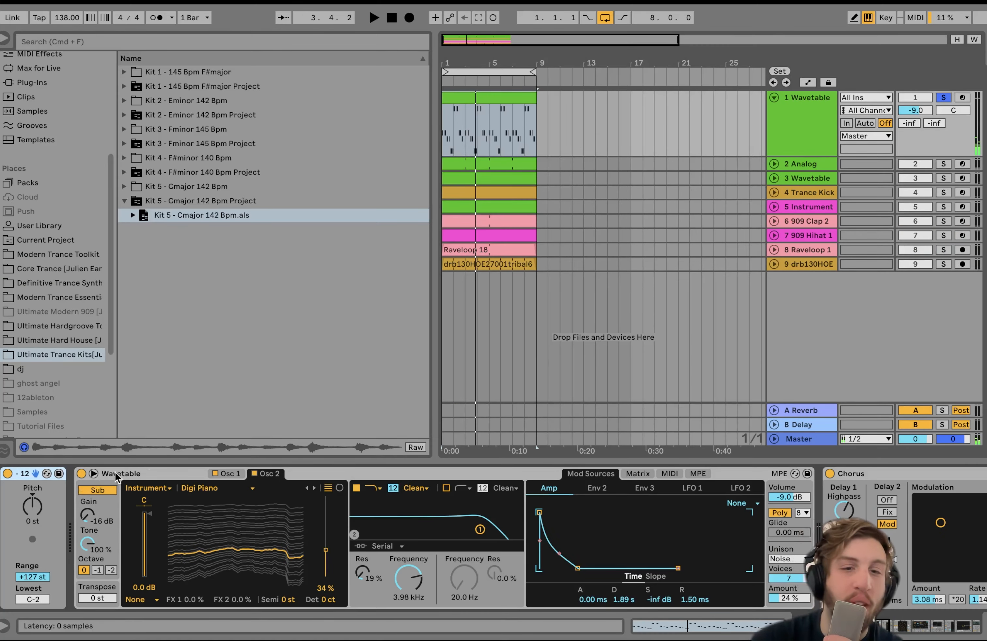
scroll(568, 570, "right", 15)
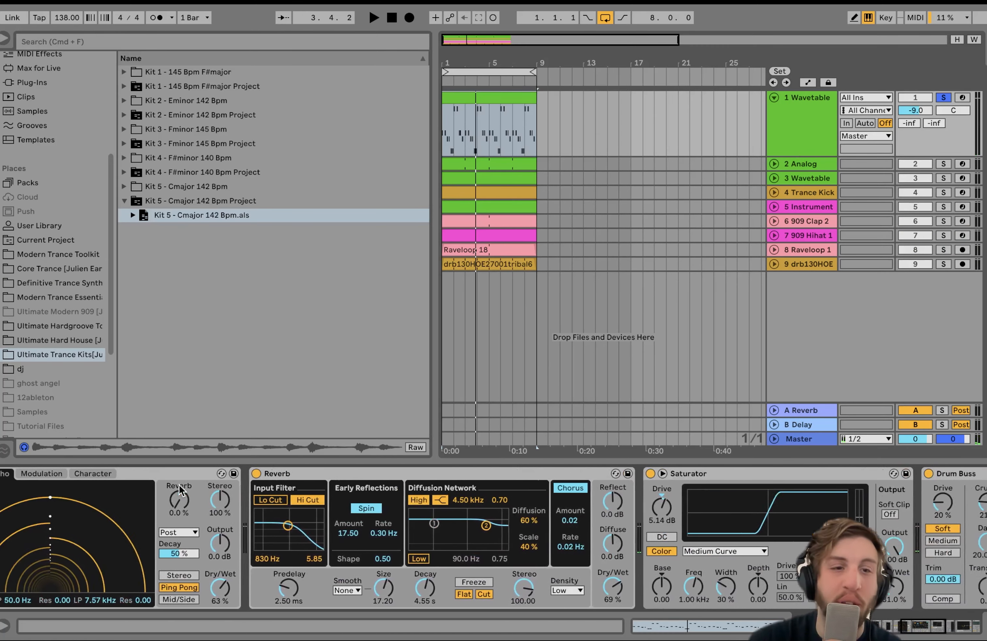
scroll(179, 485, "left", 3)
left_click(293, 474)
scroll(293, 474, "left", 15)
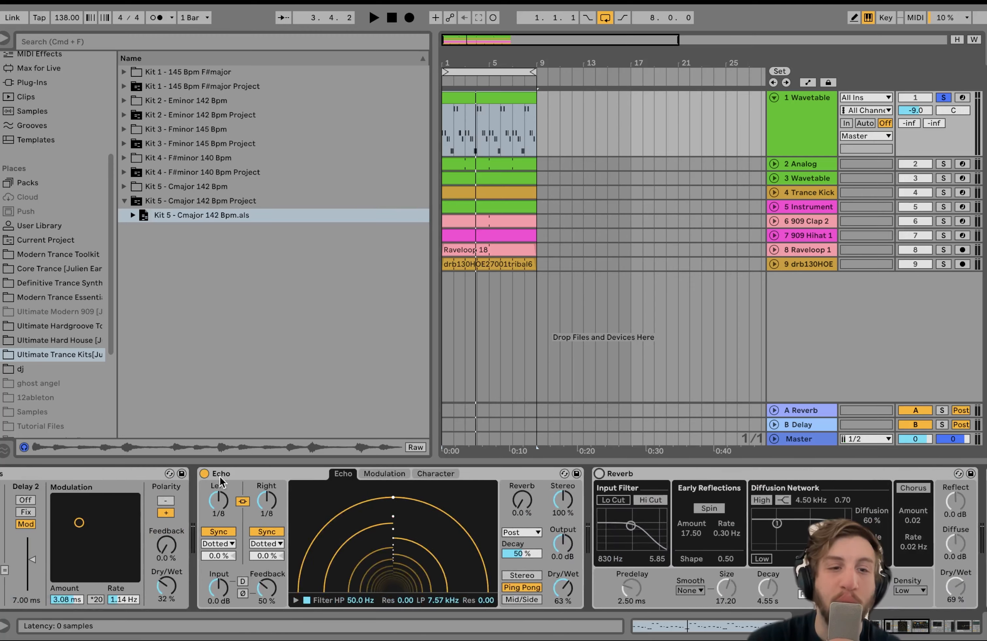
left_click(204, 473)
Open the 1 Wavetable MIDI clip's notes and play the pattern without its delay and reverb.
double_click(463, 129)
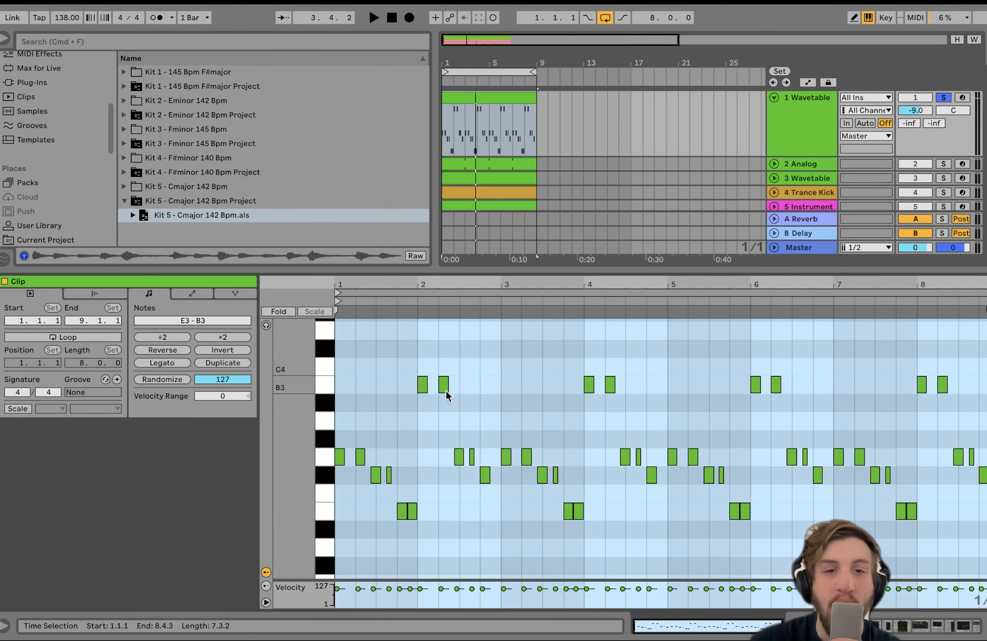
key("space")
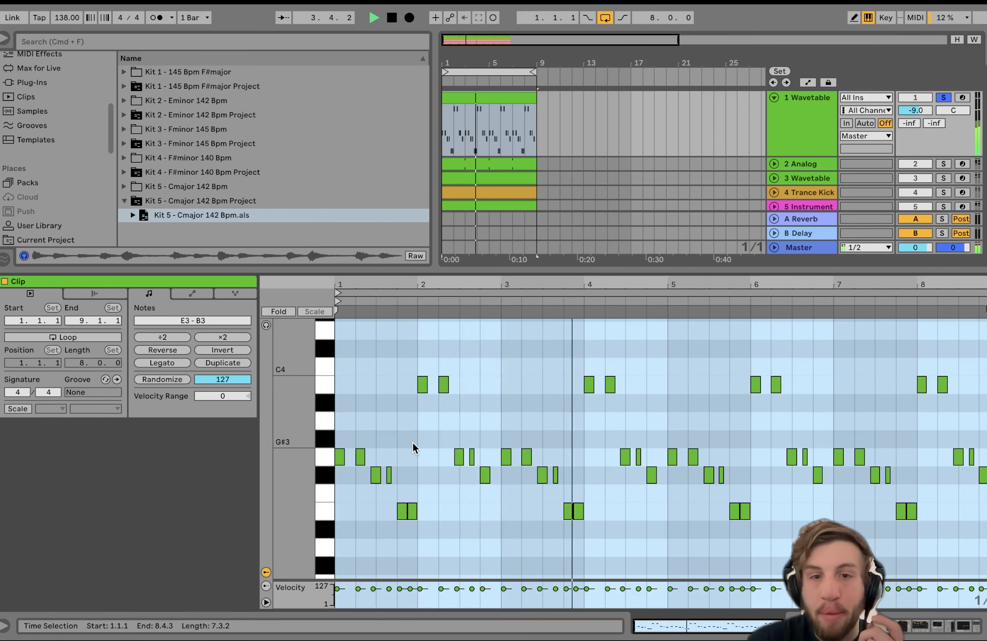
key("space")
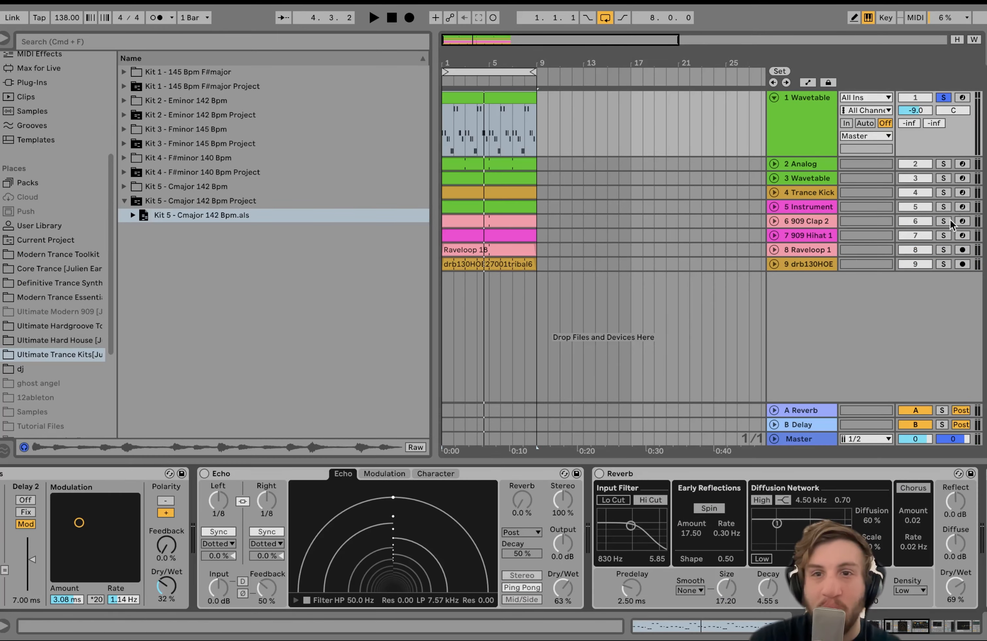
Audition the 2 Analog track together with the soloed 1 Wavetable track, and take 2 Analog back out of solo.
left_click(944, 165)
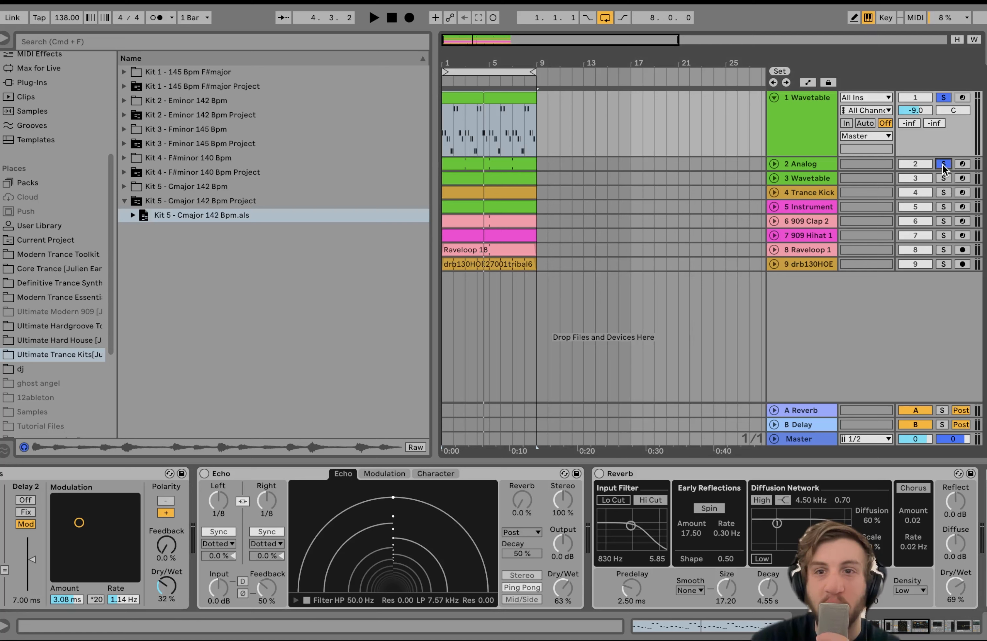
key("space")
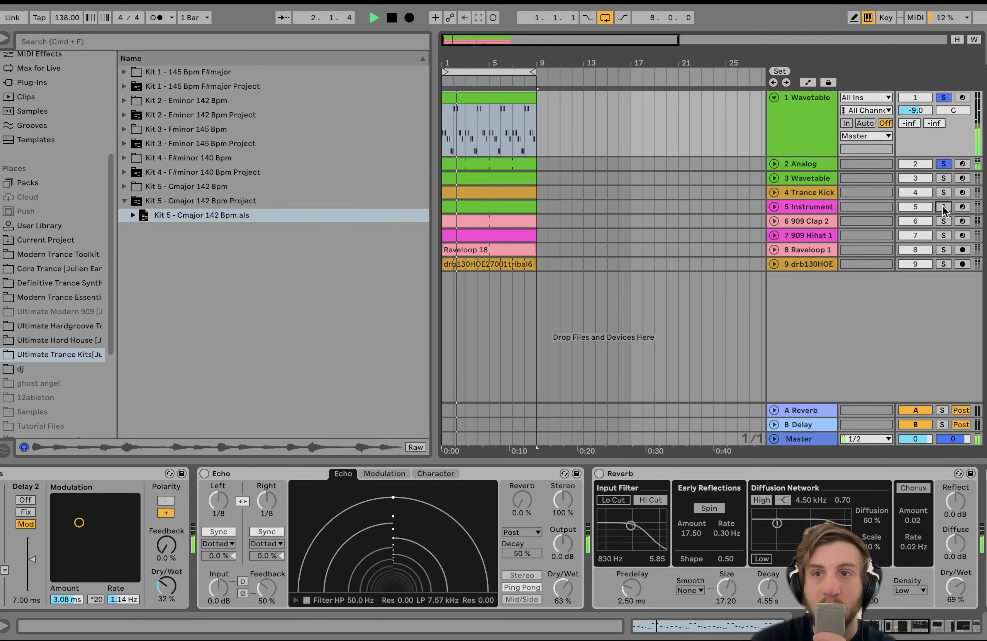
key("space")
left_click(943, 163)
Examine the oscillator 1 and oscillator 2 settings of the Wavetable synth on the 1 Wavetable track.
left_click(798, 137)
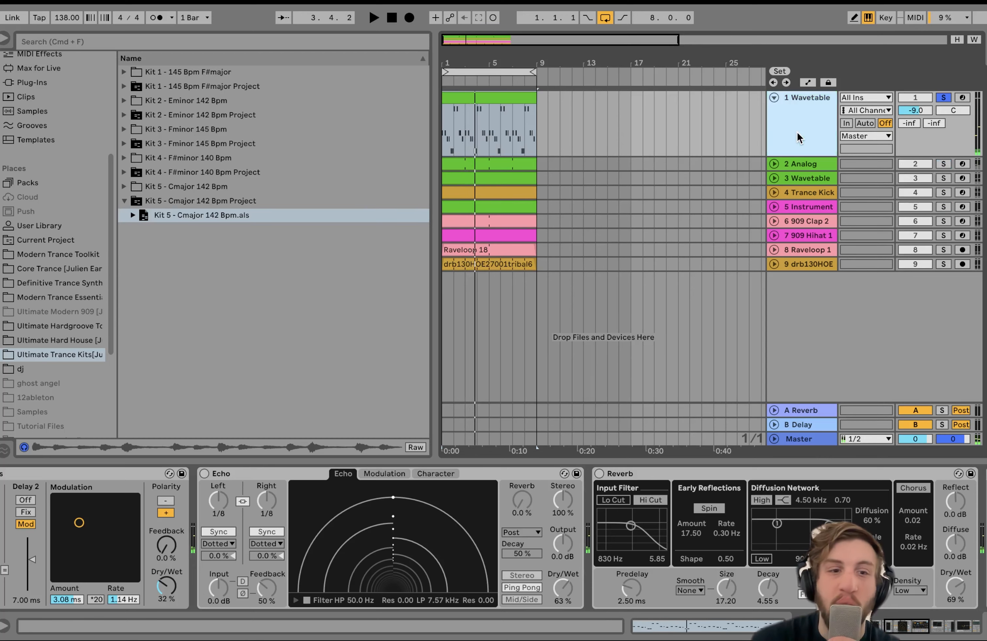
scroll(393, 533, "left", 15)
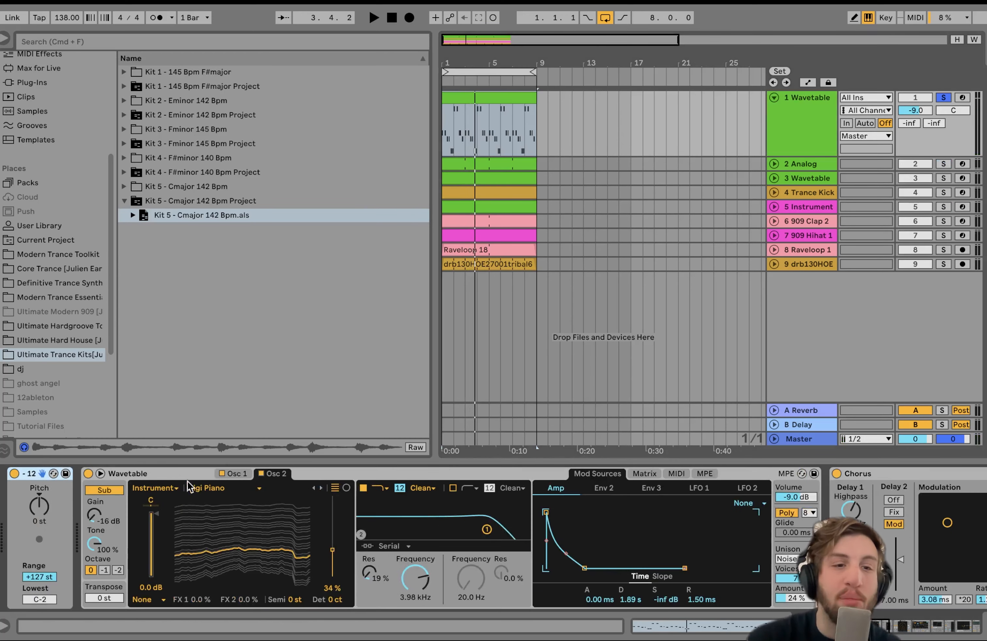
left_click(233, 475)
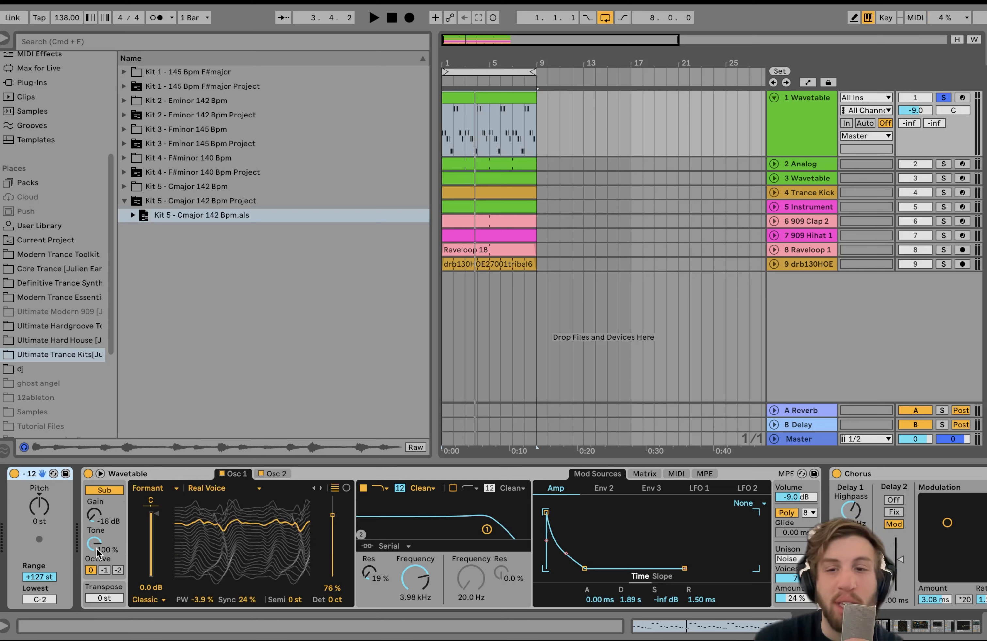
left_click(276, 475)
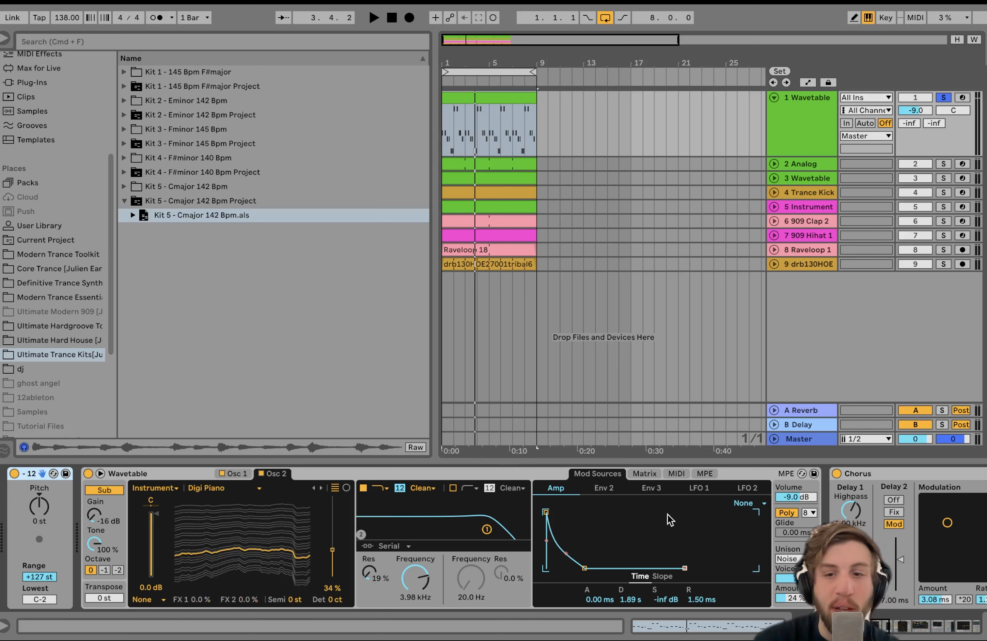
Examine Wavetable's modulation matrix with its Amp, Env 2 and Env 3 envelopes, and play the lead.
left_click(640, 474)
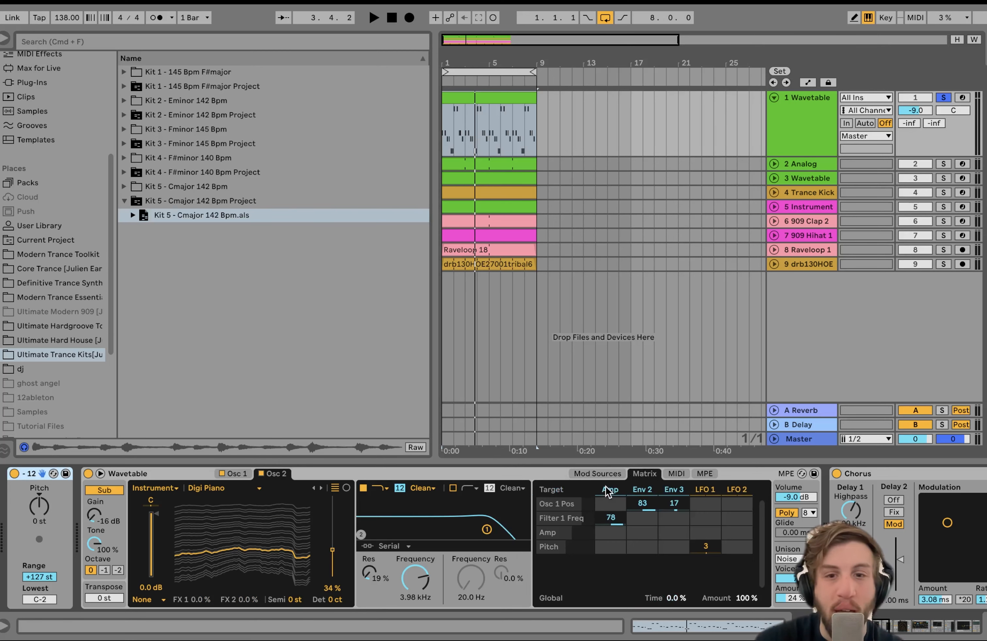
left_click(607, 491)
left_click(644, 474)
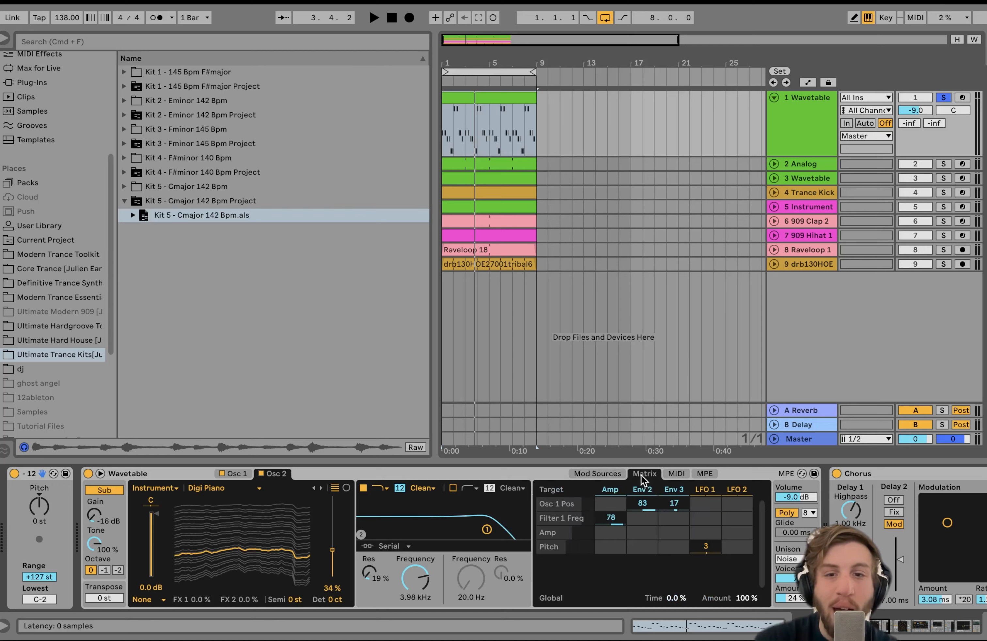
left_click(642, 493)
left_click(644, 475)
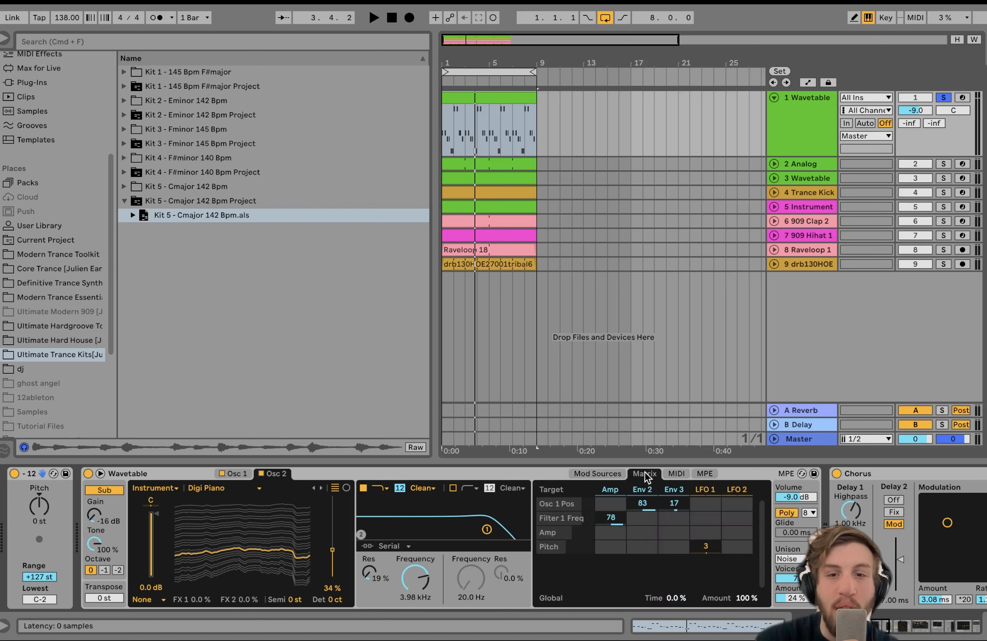
left_click(670, 491)
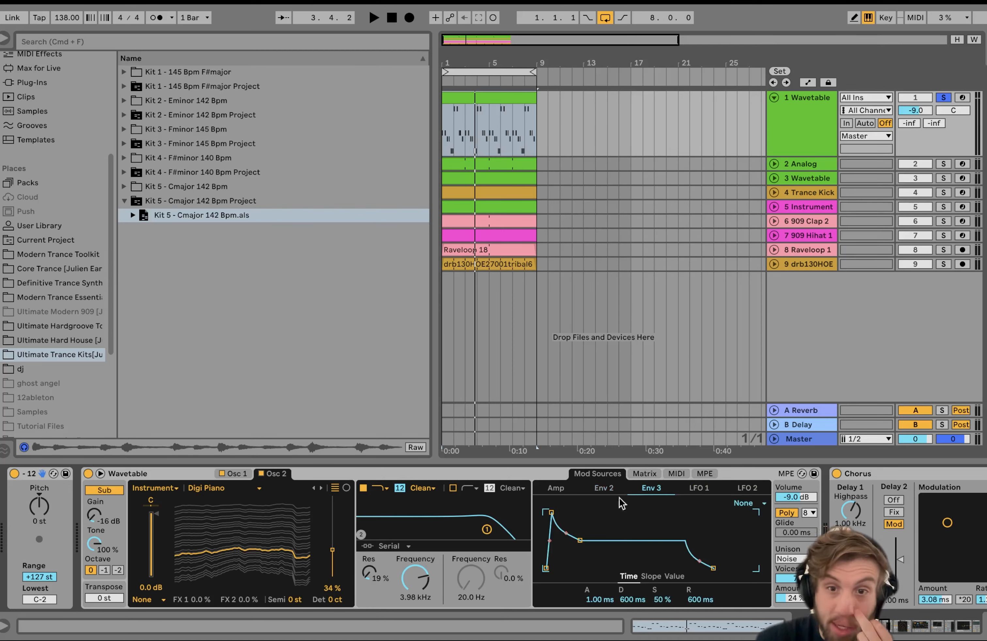
key("space")
left_click(645, 474)
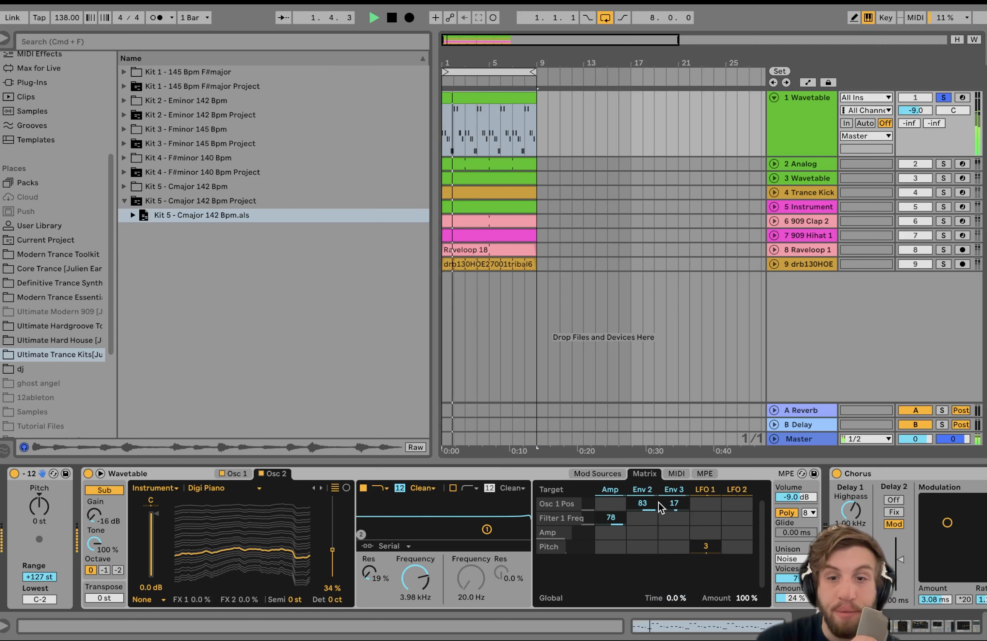
key("space")
Audition the lead with Wavetable's LFO 1 amount set to 0%, and undo that amount change.
left_click(701, 490)
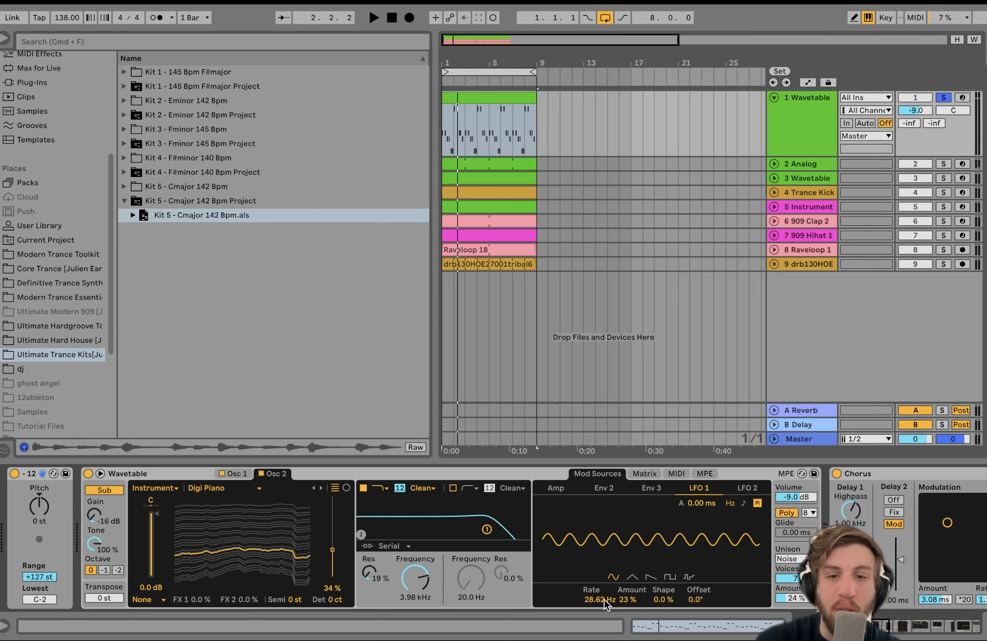
left_click(629, 599)
key("Delete")
key("space")
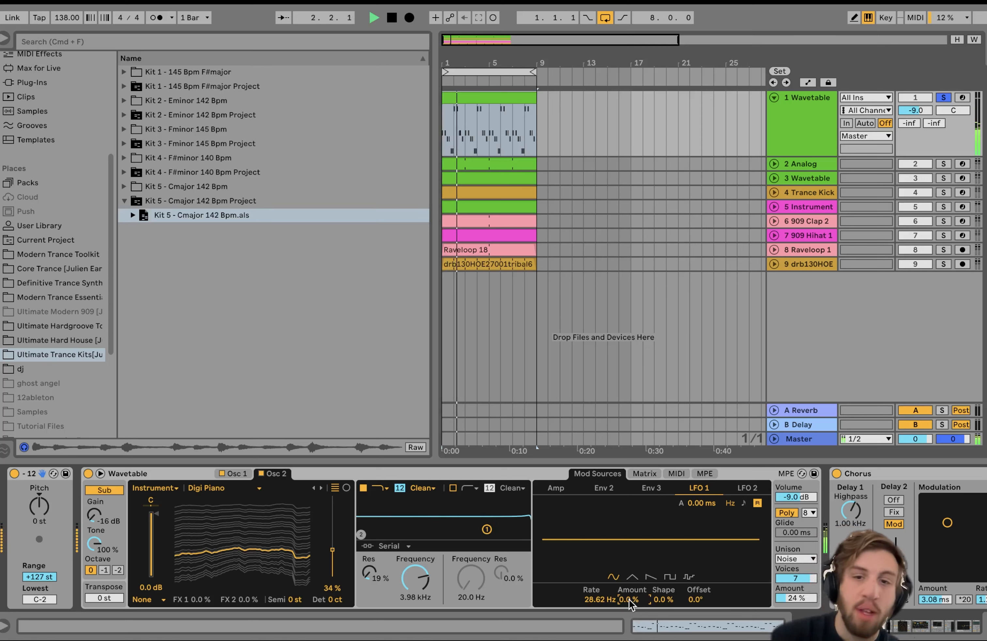
key("space")
key("space")
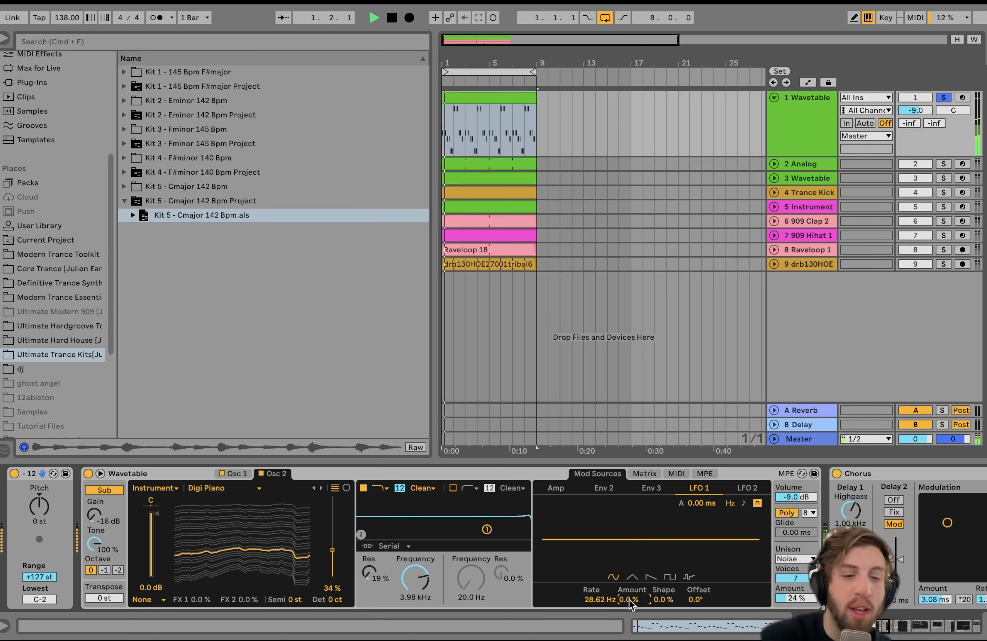
key("super+z")
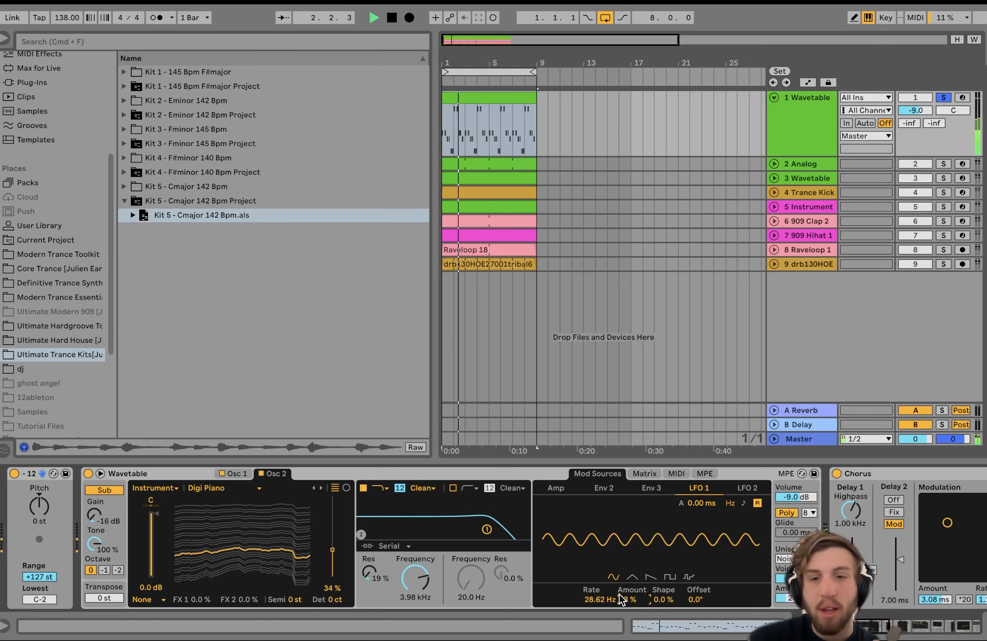
key("space")
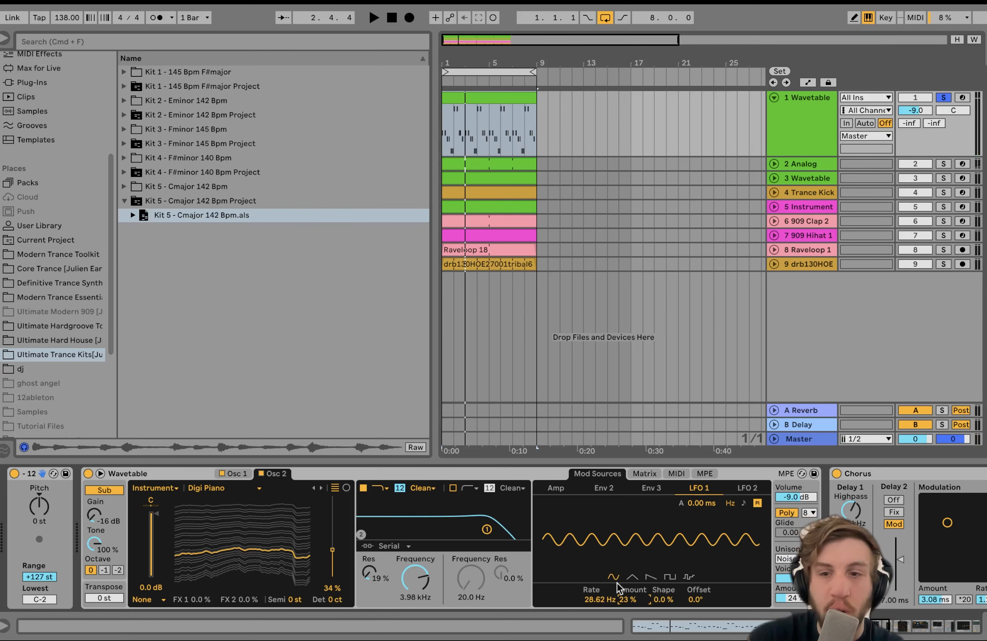
Turn the Echo and Reverb effects back on while playing the lead.
scroll(703, 560, "right", 5)
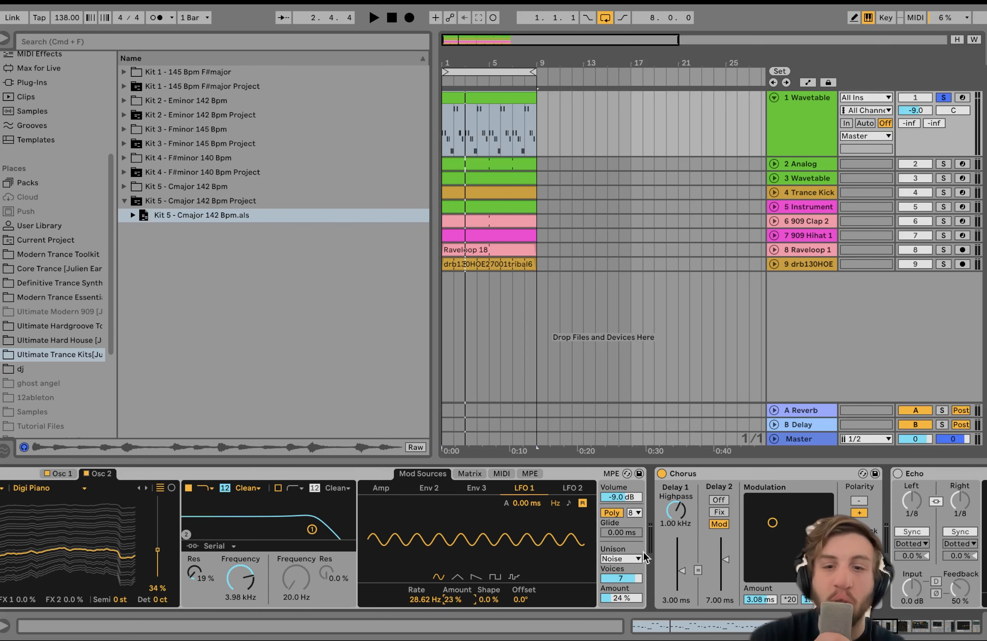
scroll(618, 557, "right", 10)
scroll(377, 521, "right", 6)
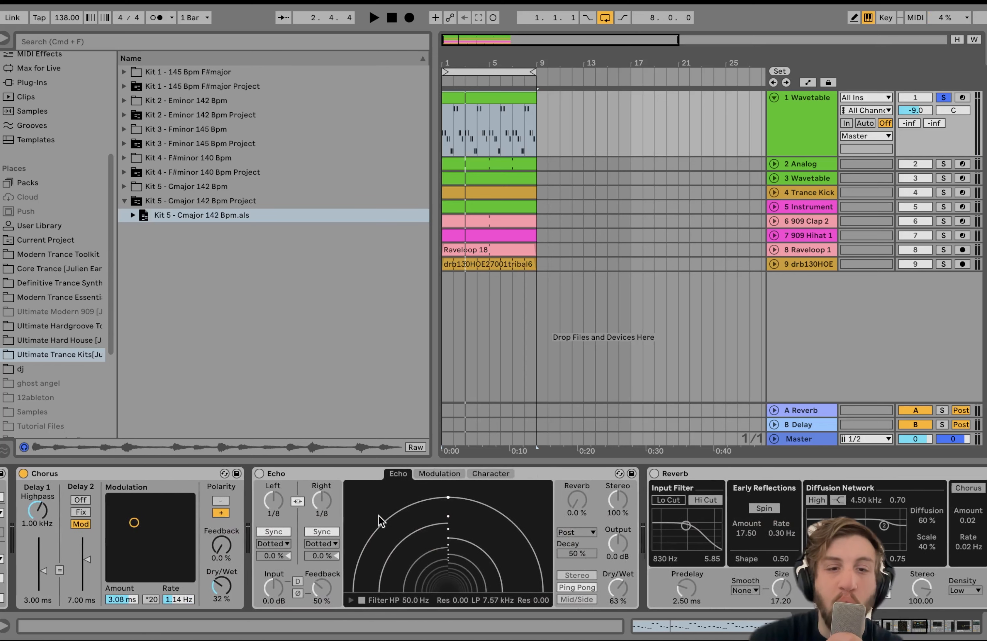
left_click(272, 474)
left_click(251, 472)
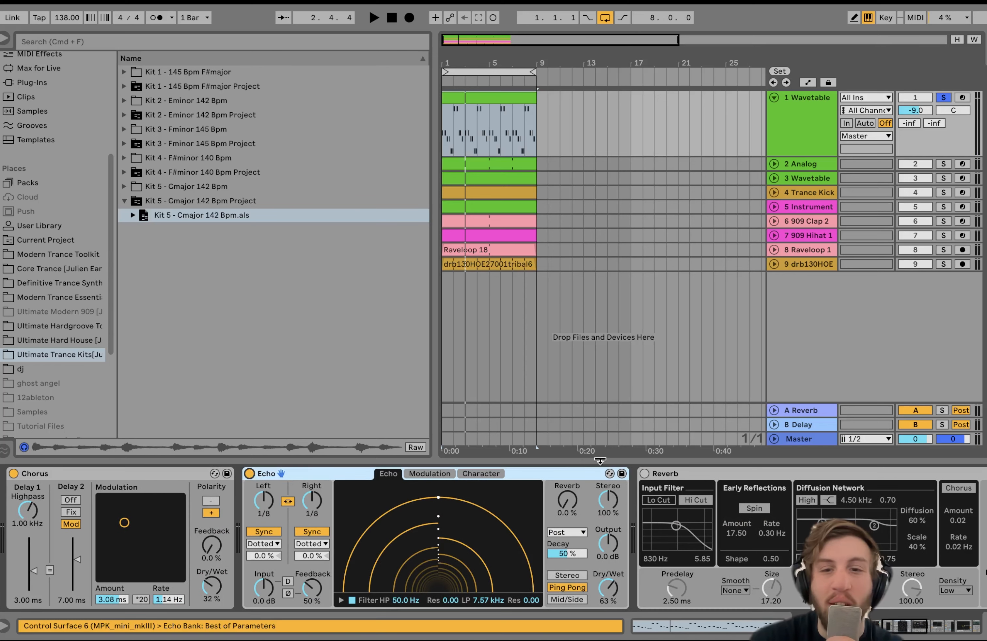
key("space")
left_click(644, 472)
scroll(645, 472, "right", 3)
scroll(645, 471, "right", 4)
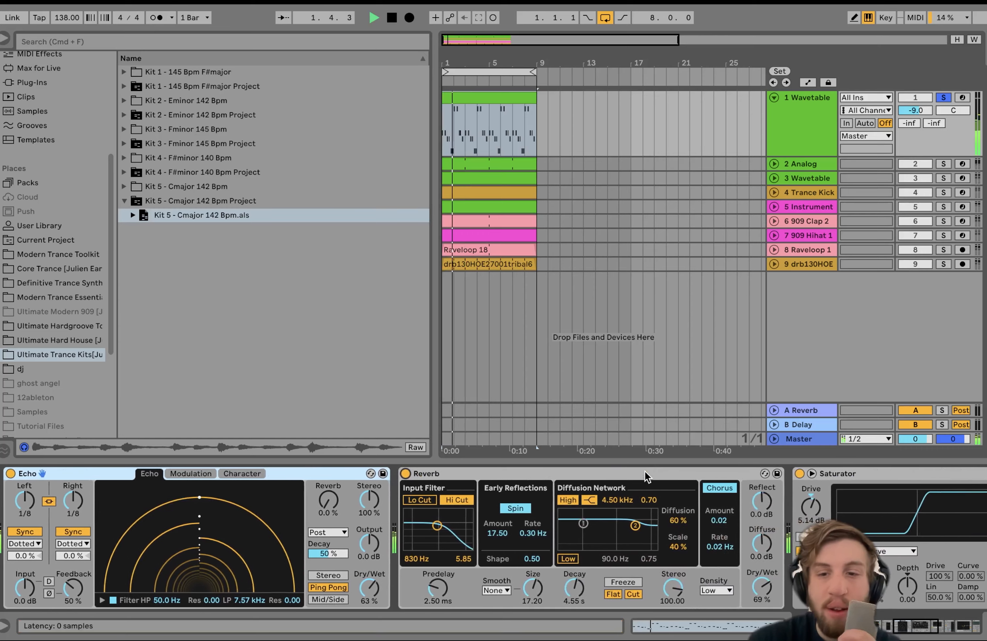
key("space")
Bypass the Drum Buss and Saturator effects, and play the lead without them.
scroll(572, 490, "right", 2)
scroll(571, 489, "right", 10)
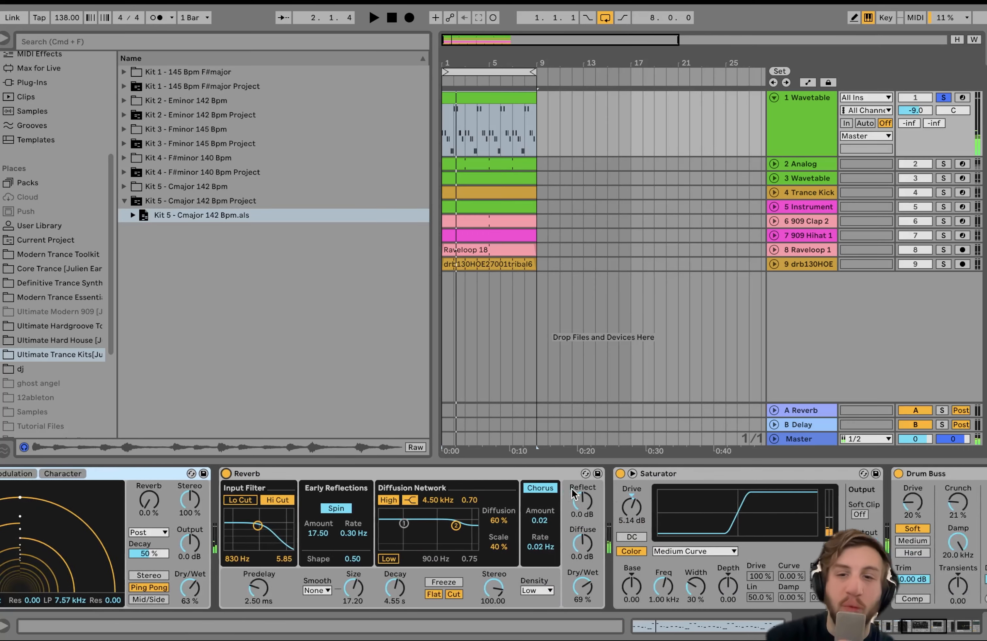
scroll(571, 490, "left", 6)
scroll(571, 490, "right", 6)
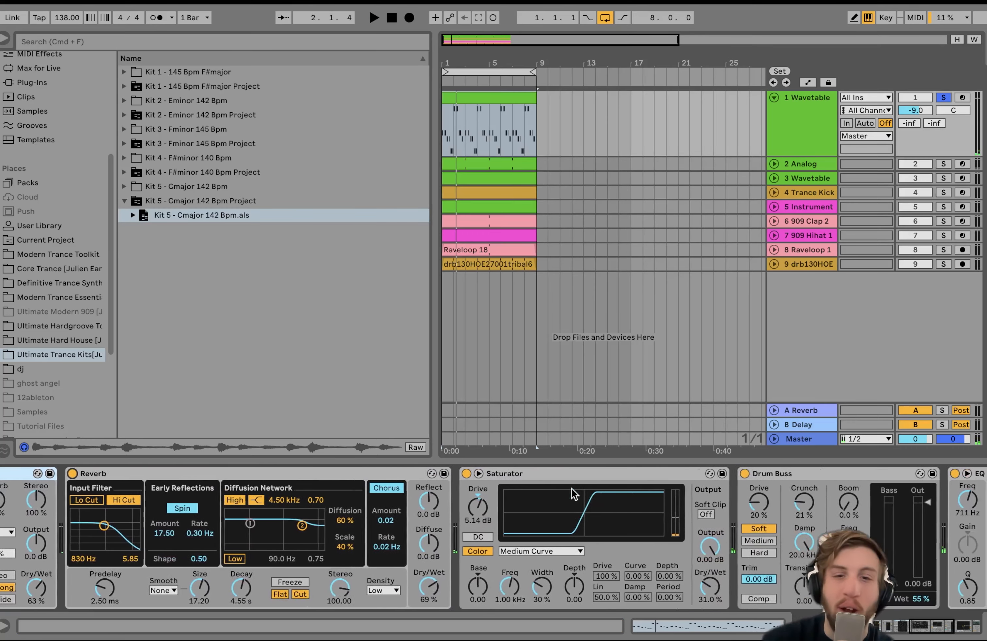
left_click(604, 475)
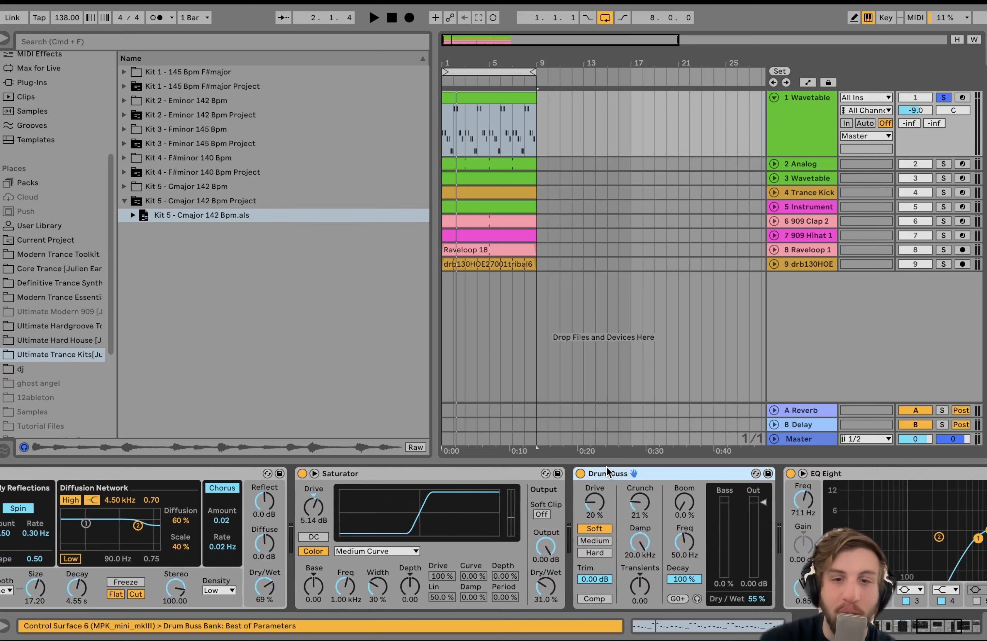
left_click(534, 474)
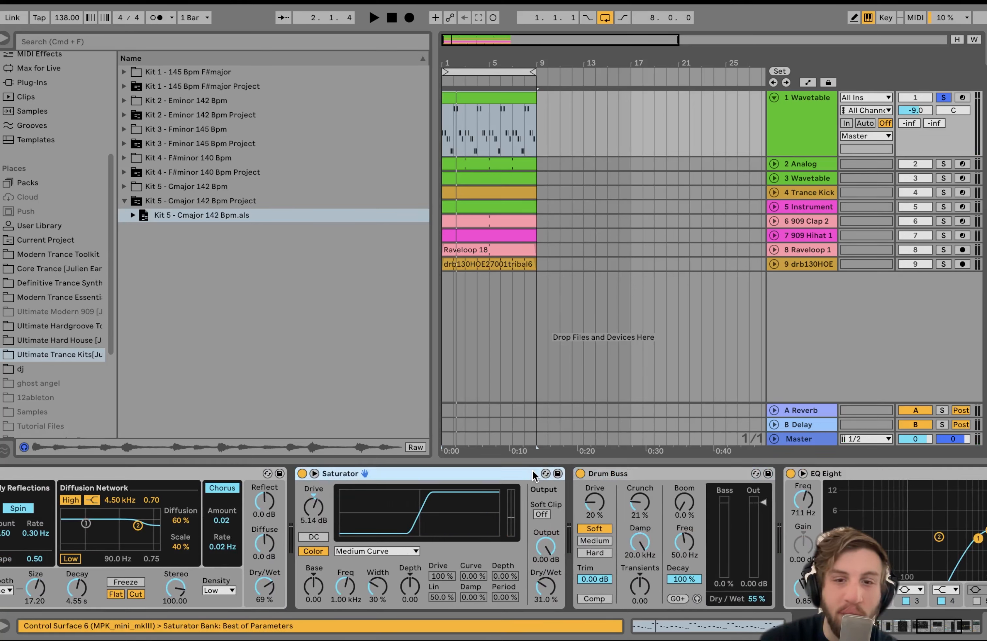
left_click(581, 474)
left_click(302, 473)
key("space")
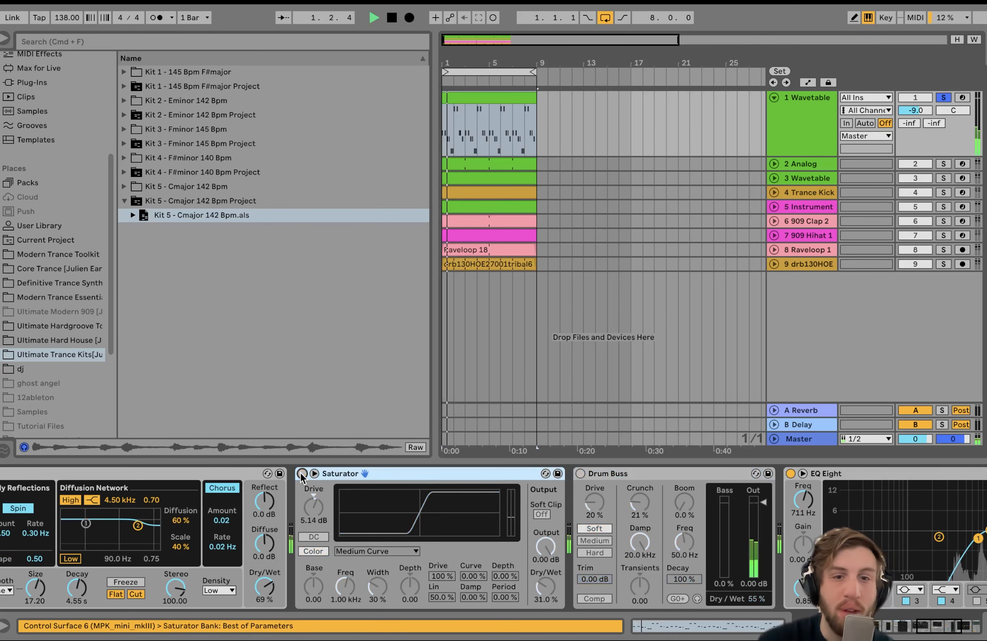
Turn Saturator and Drum Buss back on, and take the 1 Wavetable track out of solo.
left_click(301, 474)
left_click(580, 473)
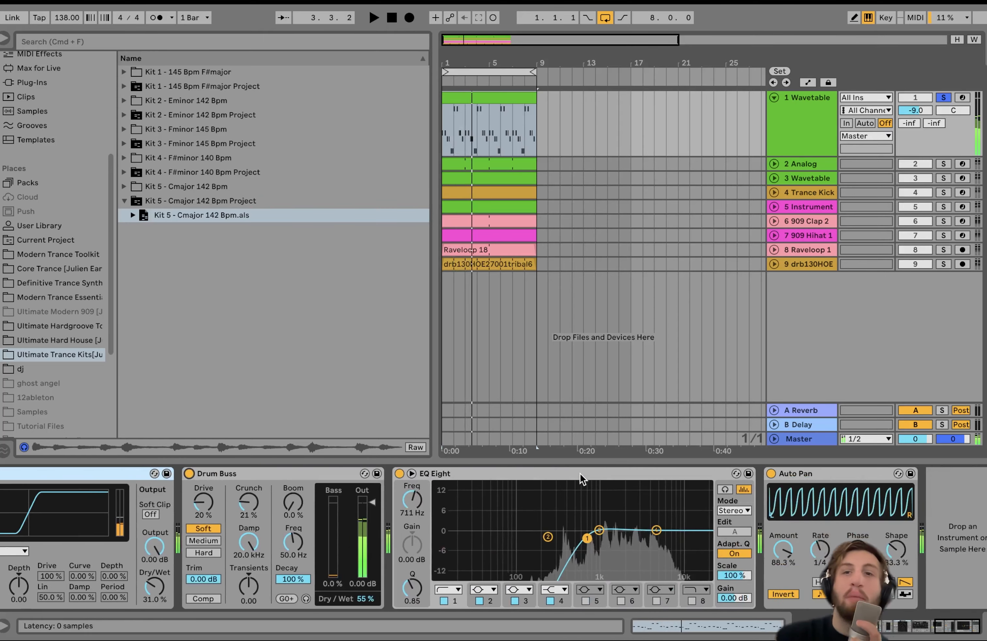
left_click(946, 97)
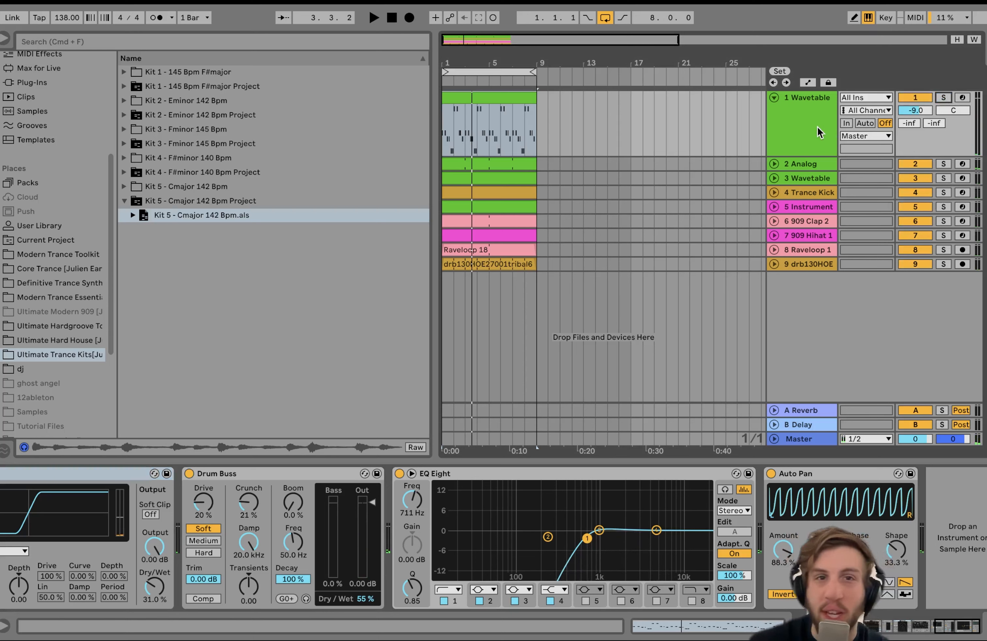
Play the full mix briefly, and audition the 1 Wavetable and 5 Instrument tracks soloed together before taking 5 Instrument out of solo.
key("space")
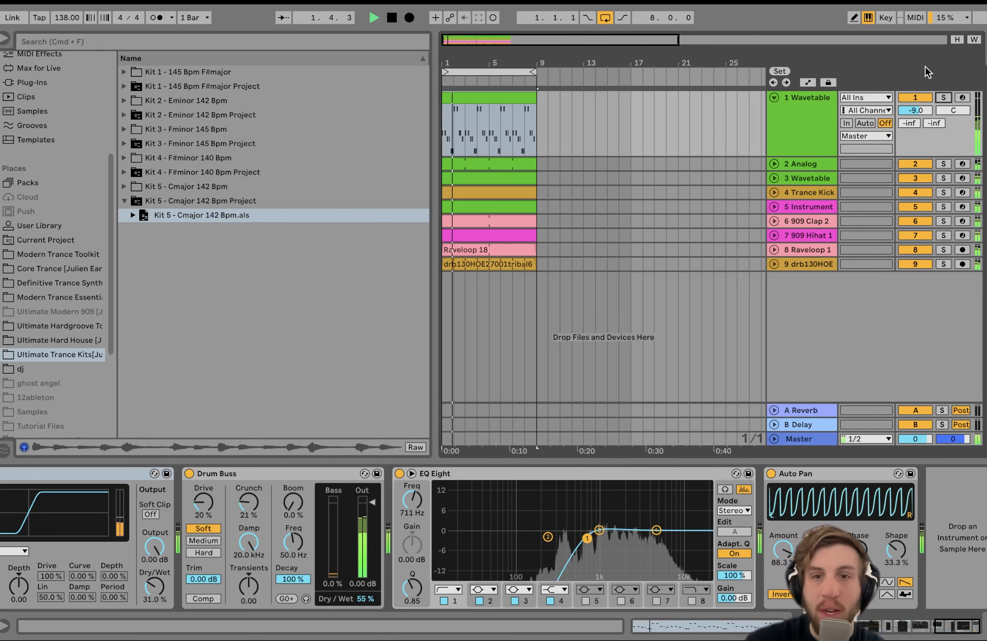
key("space")
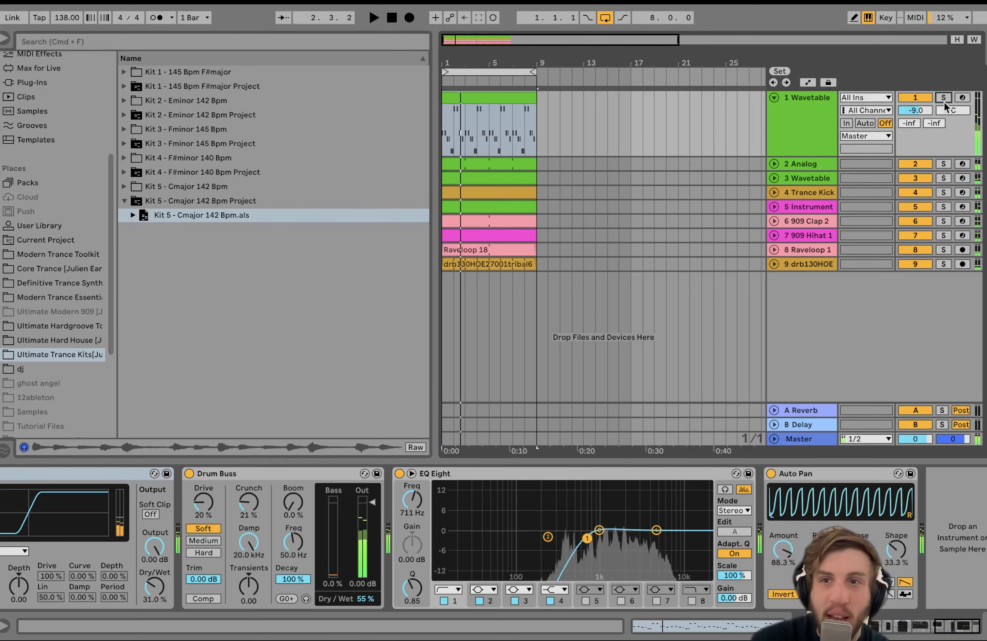
left_click(943, 97)
left_click(940, 207)
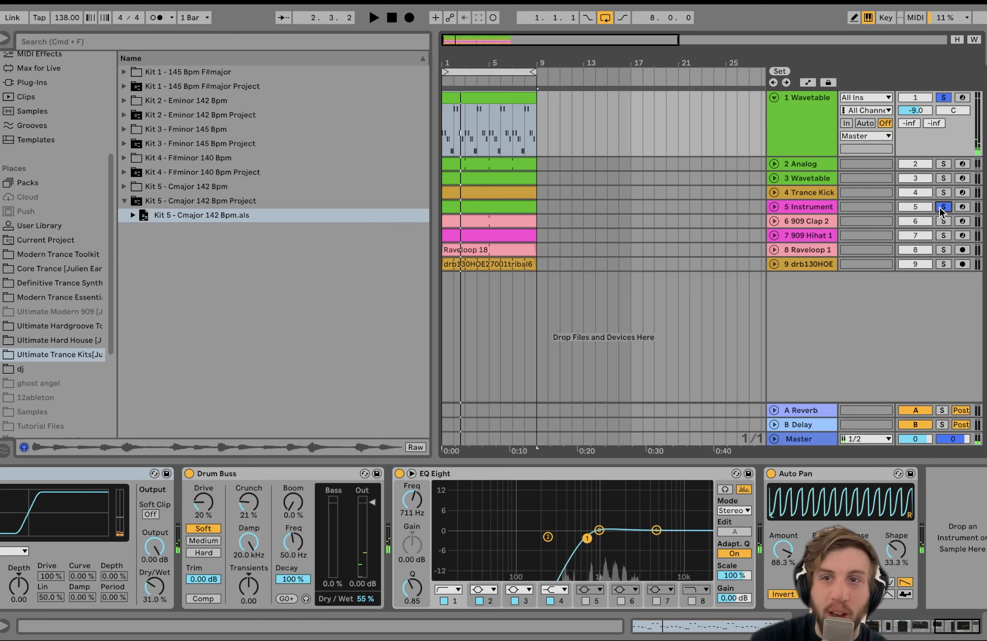
left_click(819, 210)
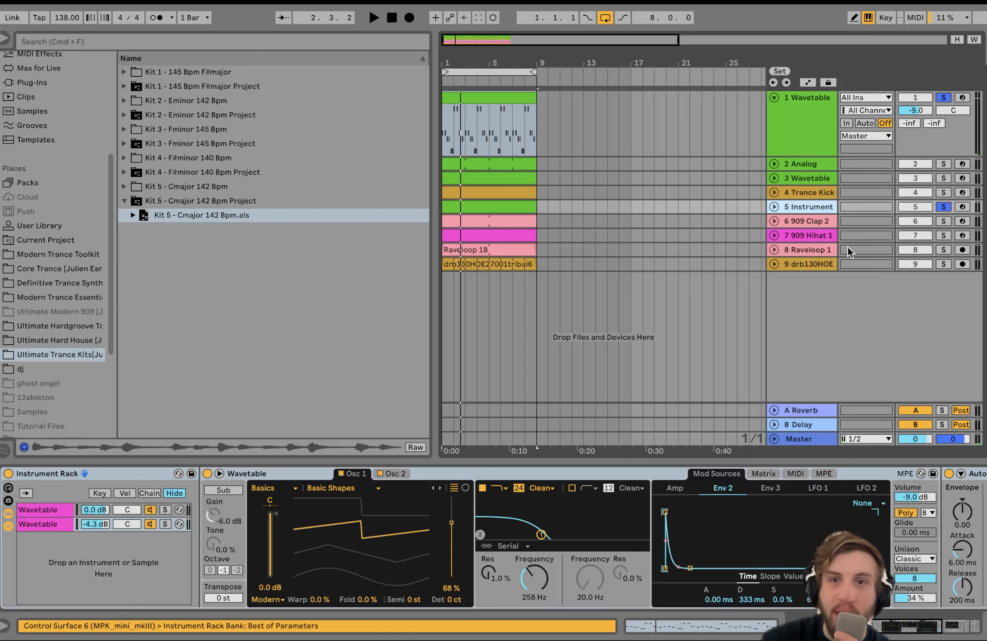
left_click(809, 154)
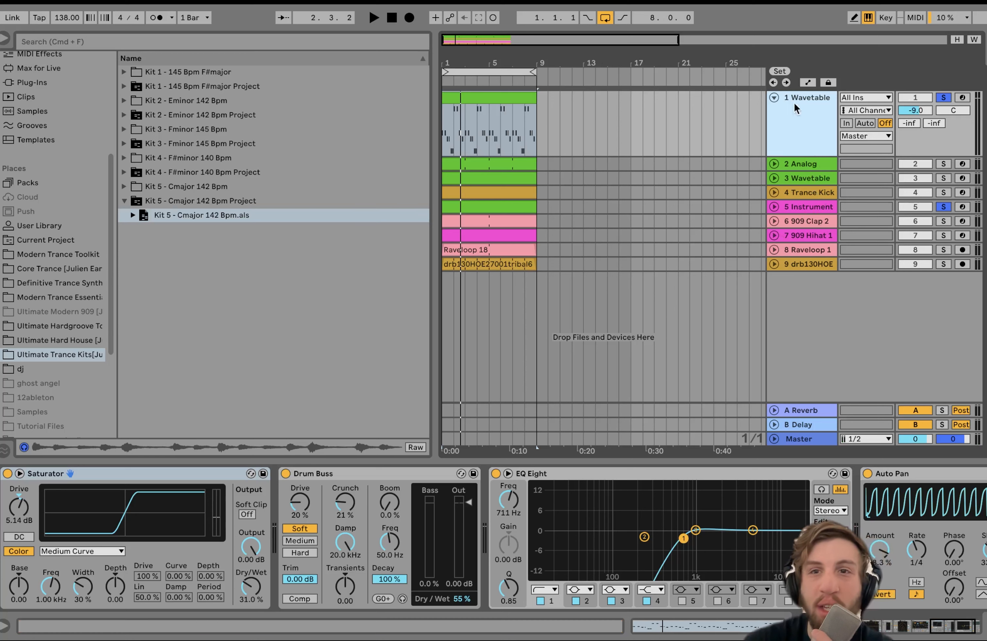
key("space")
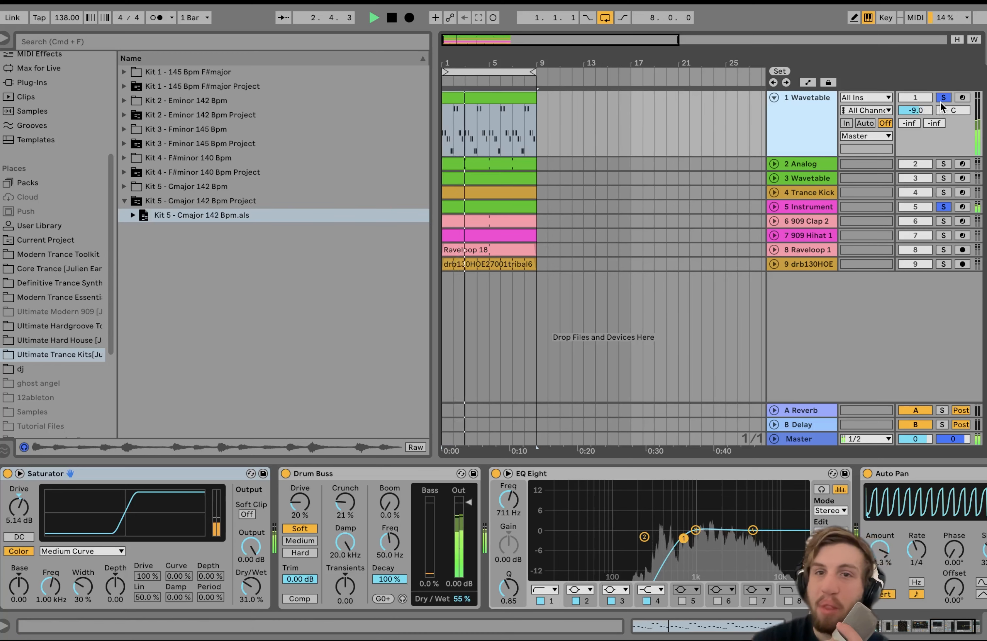
key("space")
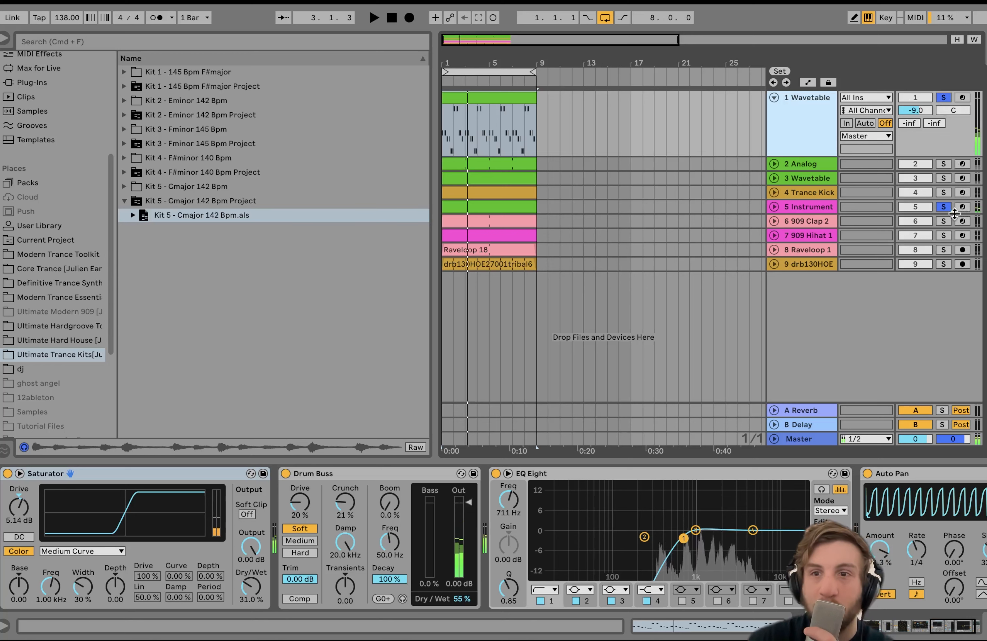
left_click(943, 207)
scroll(650, 500, "right", 3)
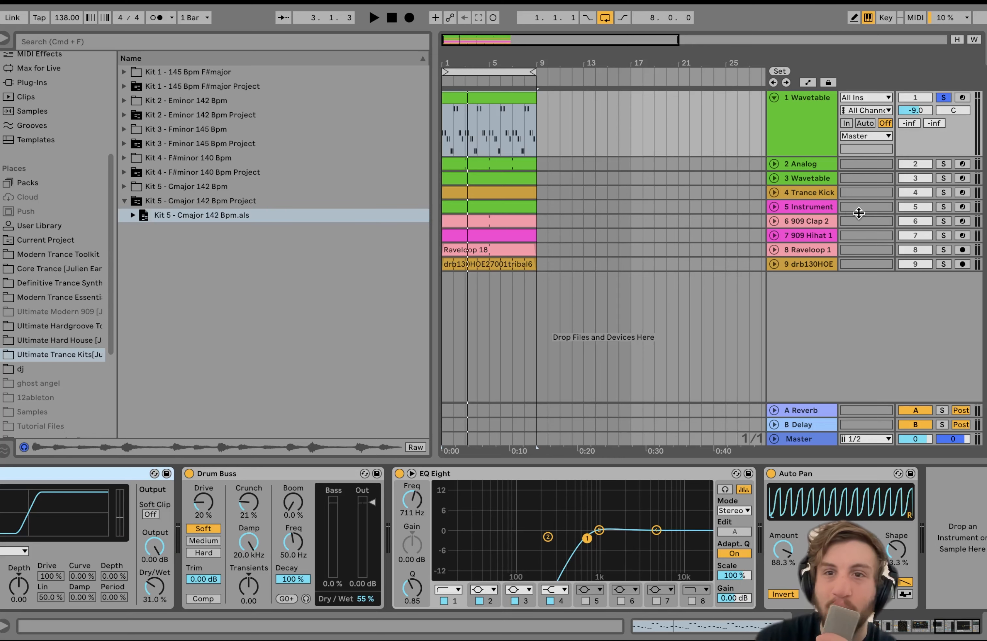
Expand and solo the 2 Analog track, and play it with its MIDI clip opened in the note editor.
left_click(773, 163)
left_click(943, 164)
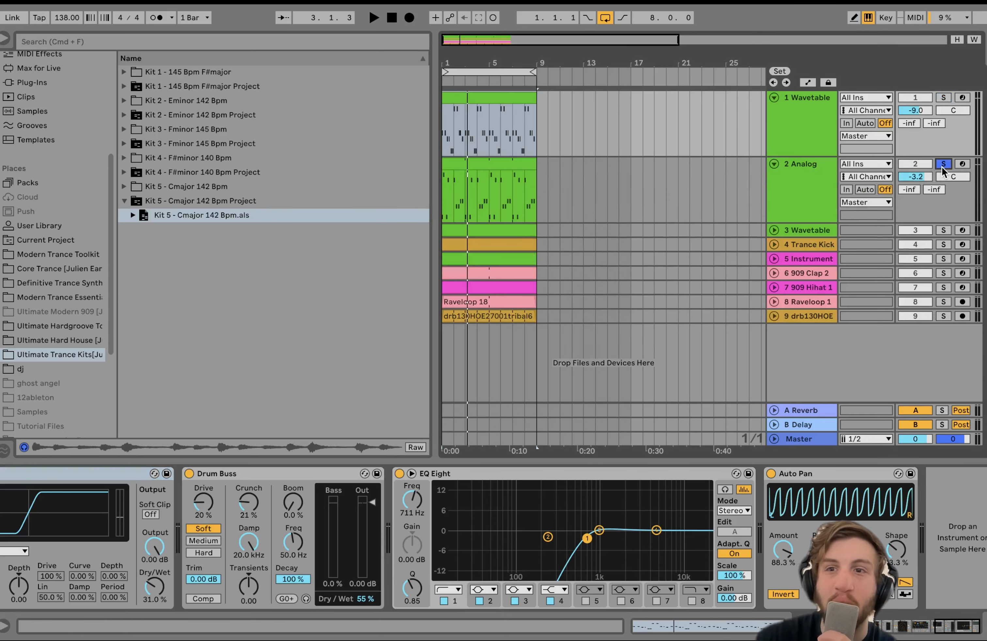
key("space")
double_click(509, 164)
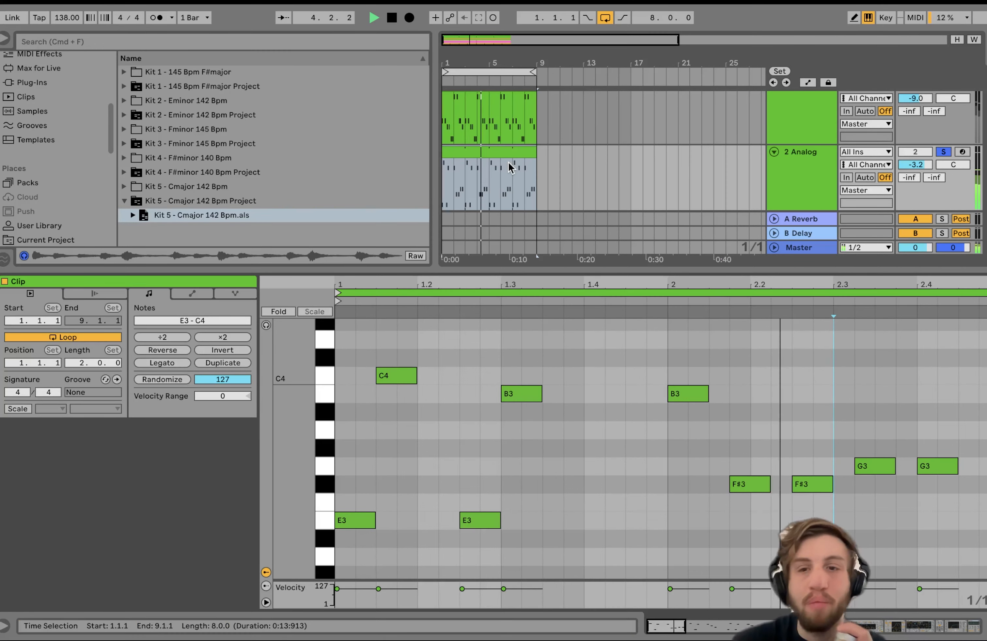
key("space")
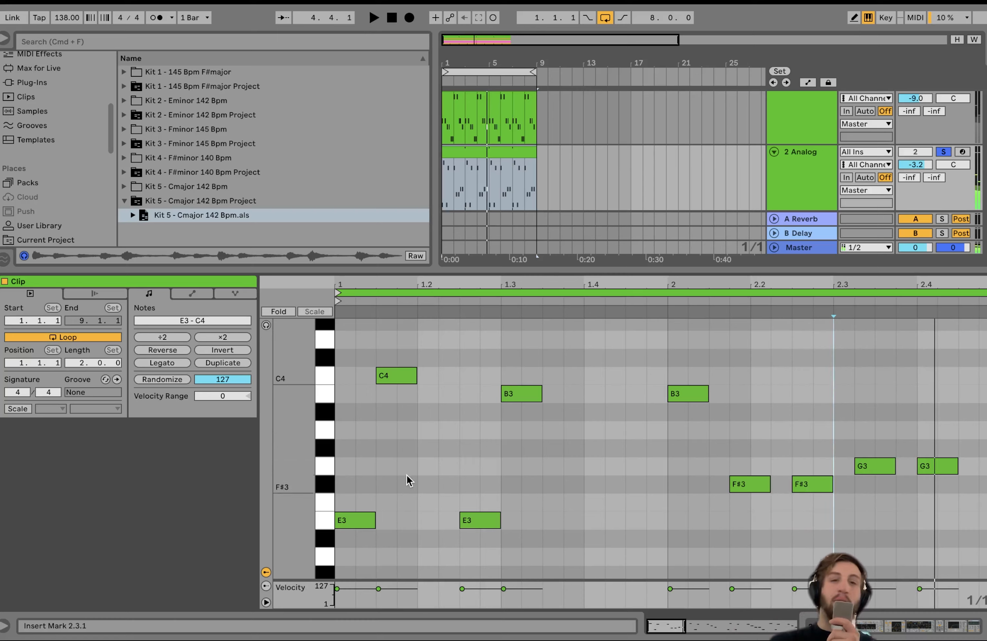
Examine the pitches in the Analog clip's first two bars, and play the soloed part again.
left_click(458, 208)
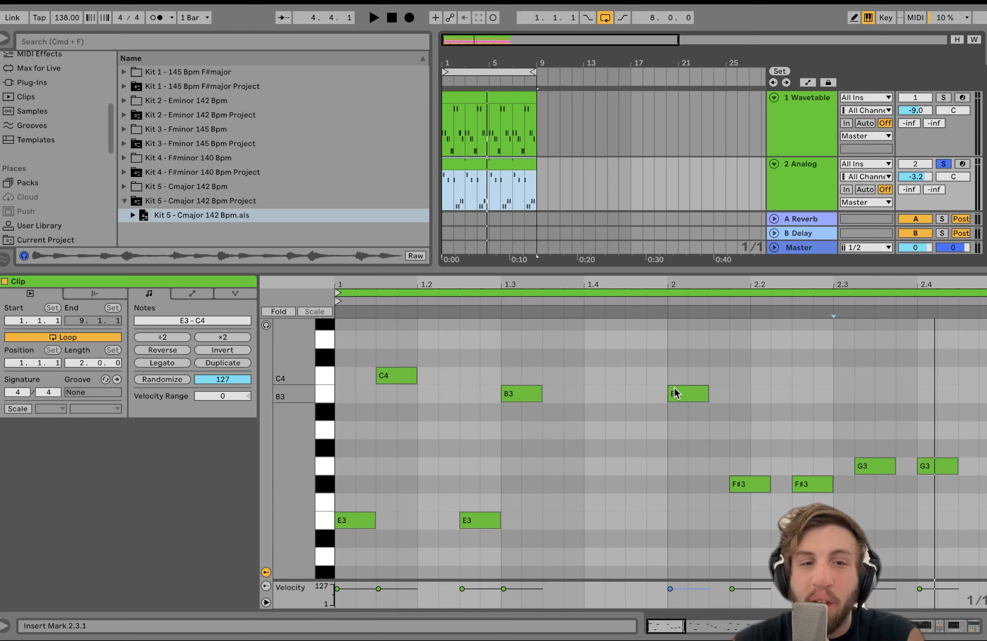
left_click(398, 377)
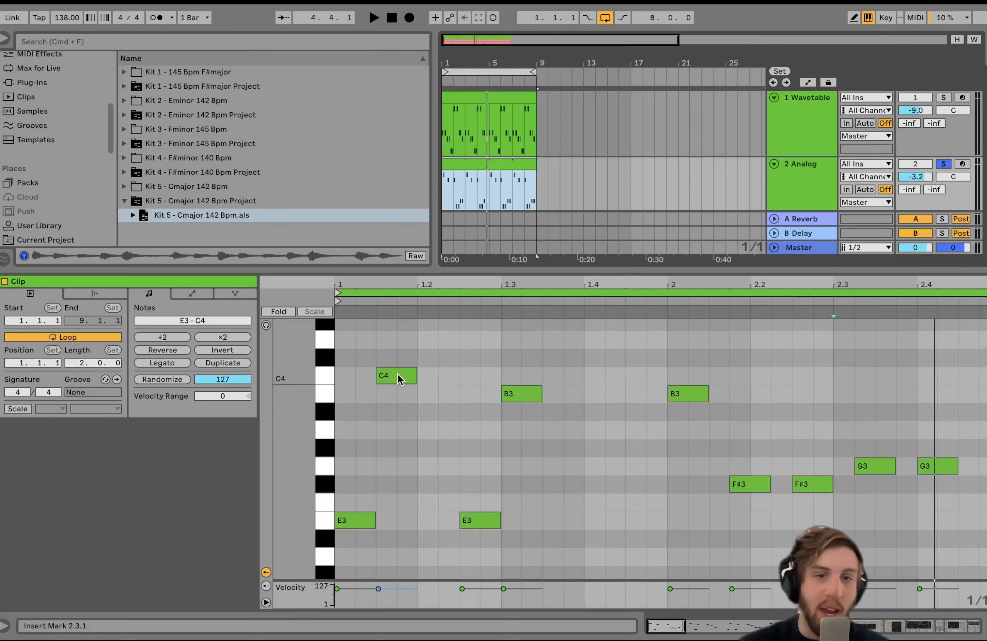
key("space")
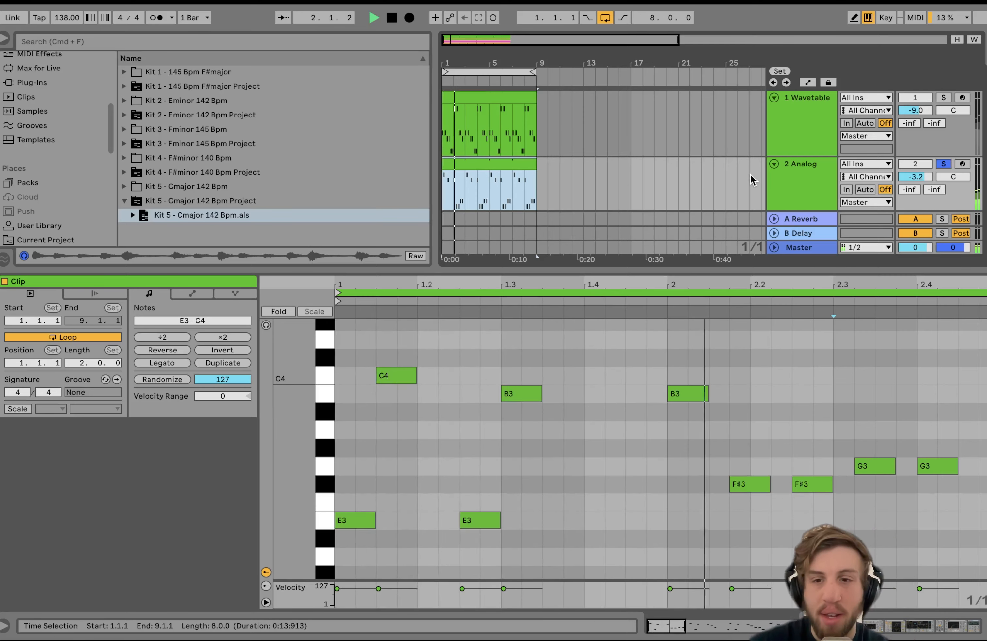
scroll(751, 175, "down", 4)
scroll(751, 175, "up", 3)
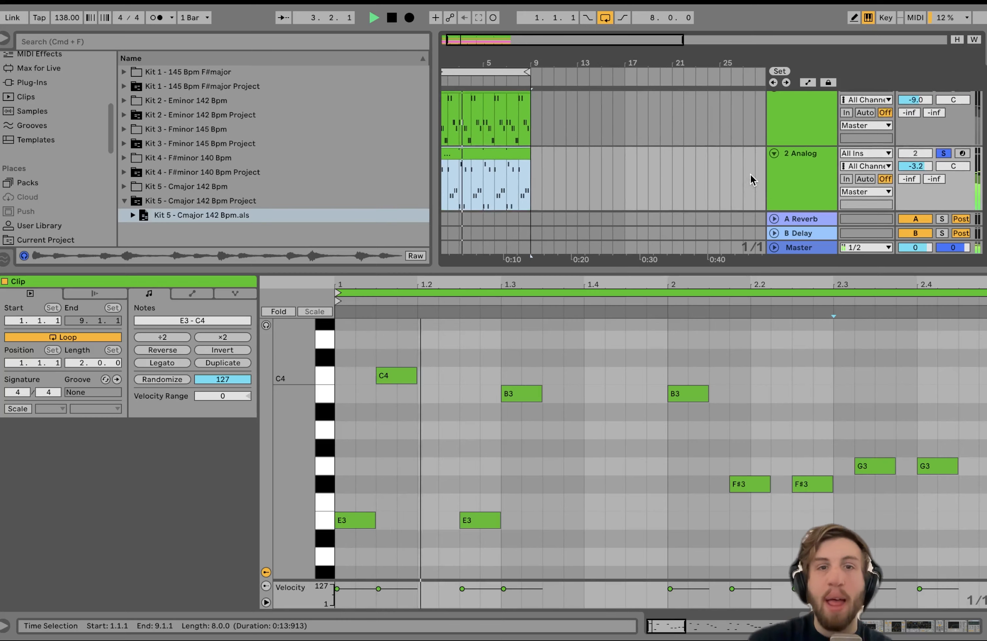
key("space")
Turn on note preview in the Analog clip, and select the first-bar notes followed by the second-bar notes.
left_click(266, 325)
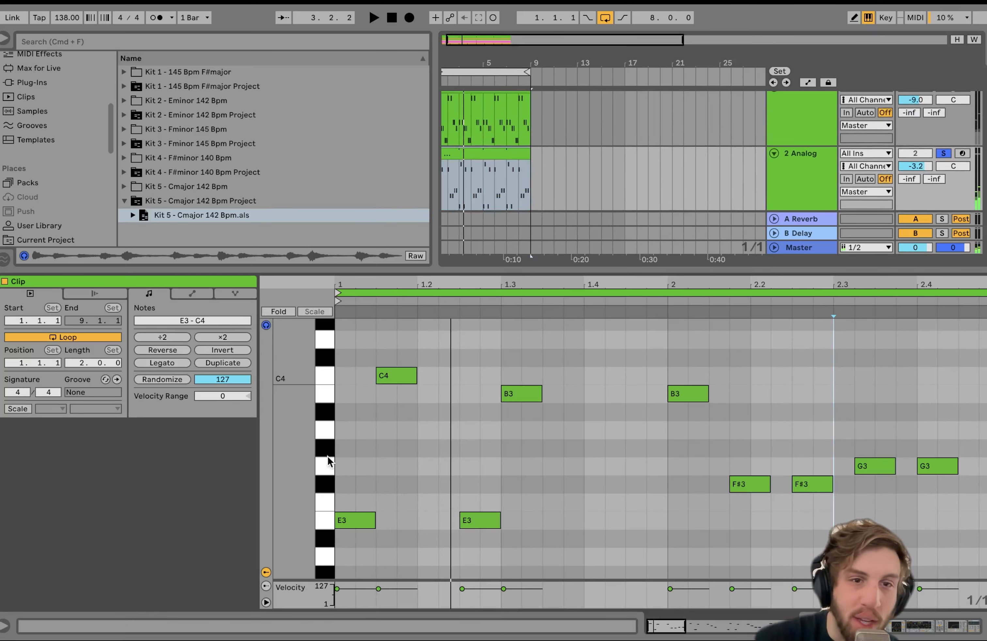
left_click_drag(359, 556, 521, 347)
left_click_drag(685, 351, 929, 517)
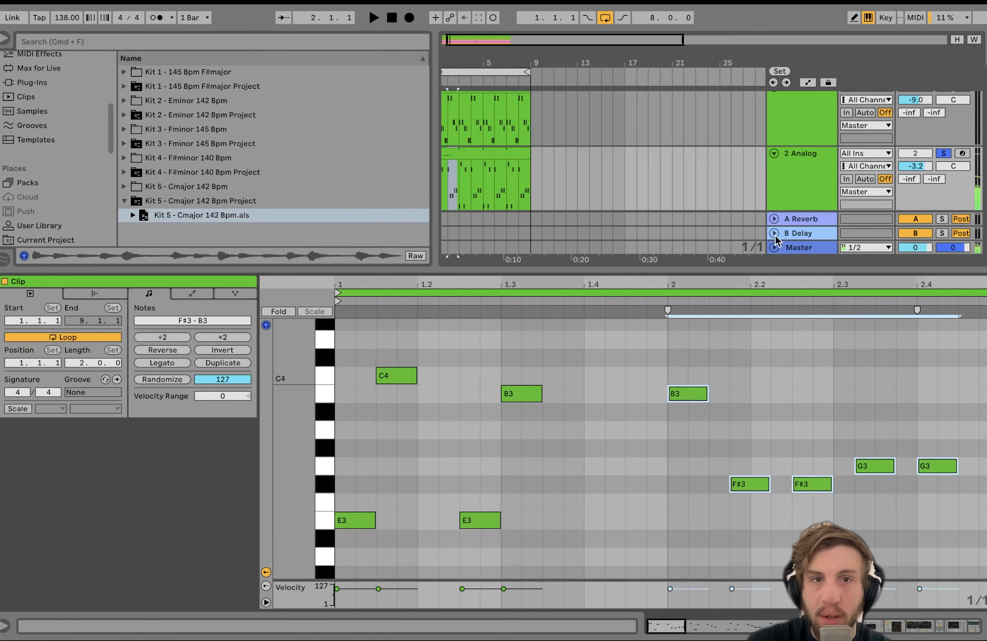
Show the 2 Analog track's device chain from the Analog synth onward, with the track's whole clip selected.
left_click(796, 165)
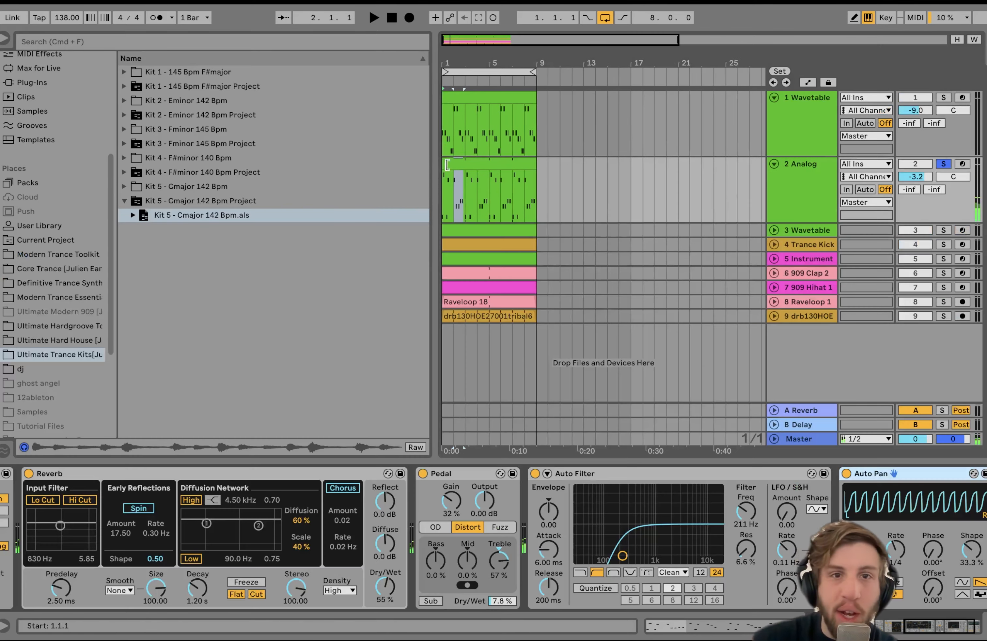
left_click(499, 196)
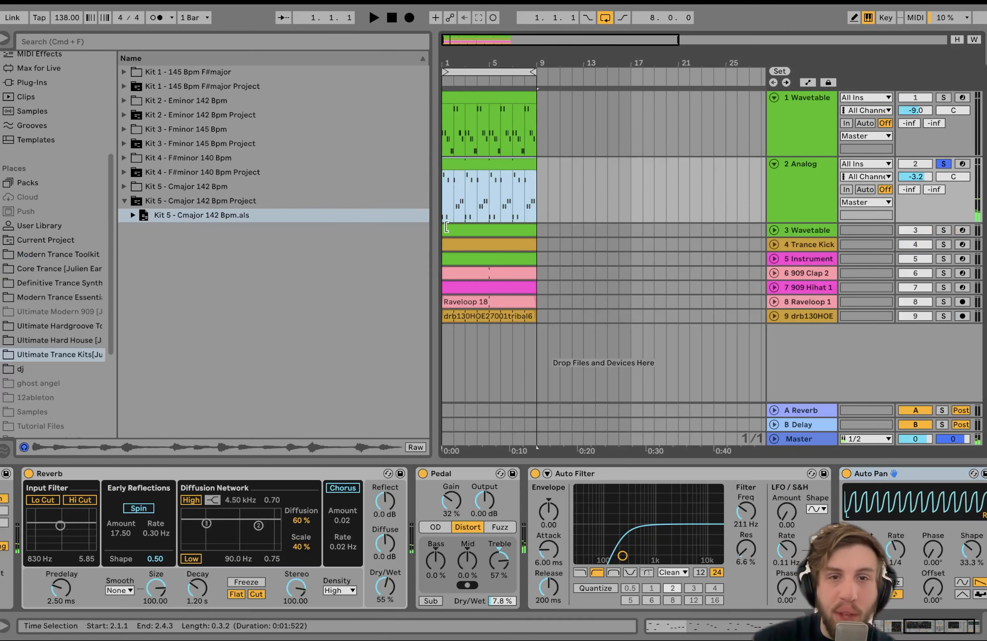
scroll(289, 550, "left", 10)
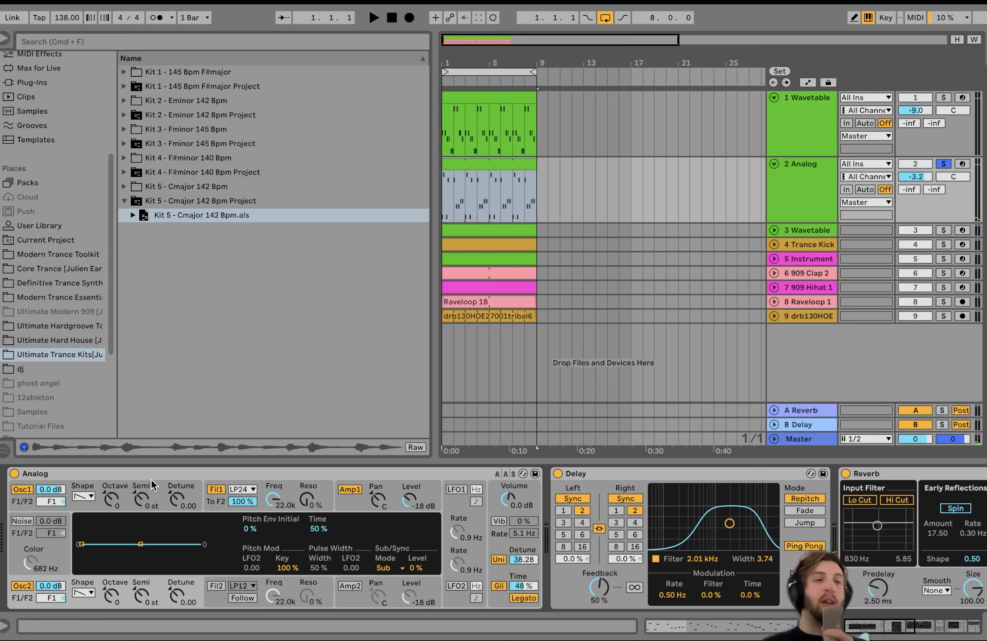
Compare the Osc1 and Osc2 settings of the Analog synth, including wave shape, octave and pitch envelope.
left_click(117, 488)
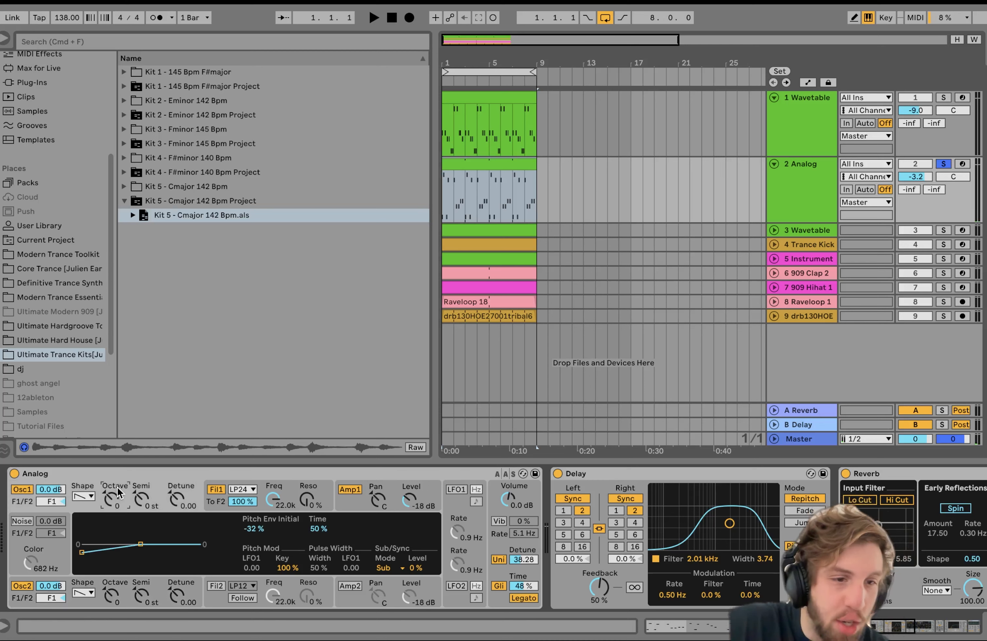
left_click(103, 585)
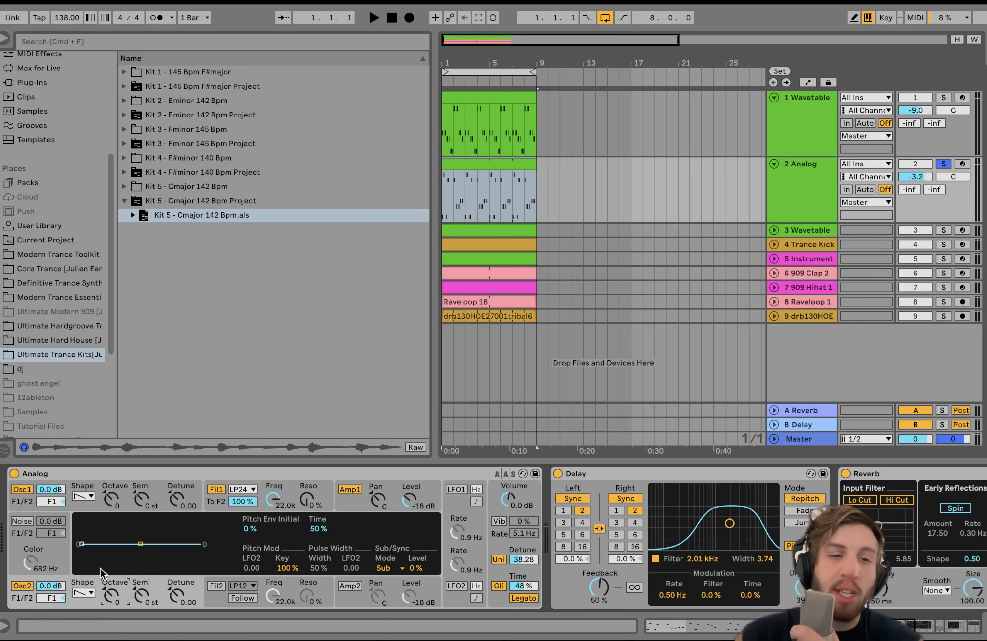
left_click(121, 486)
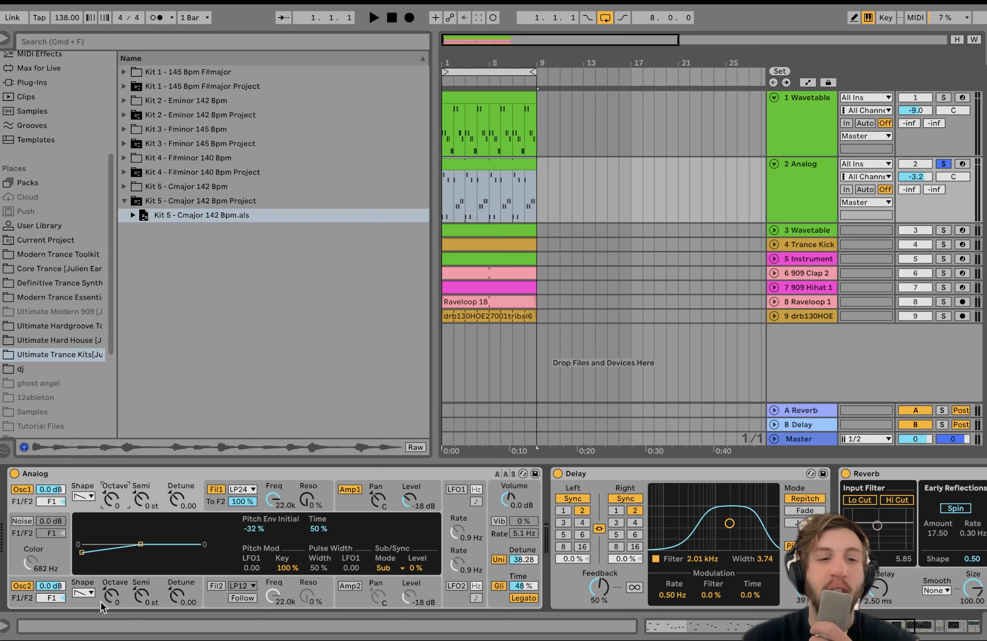
left_click(134, 582)
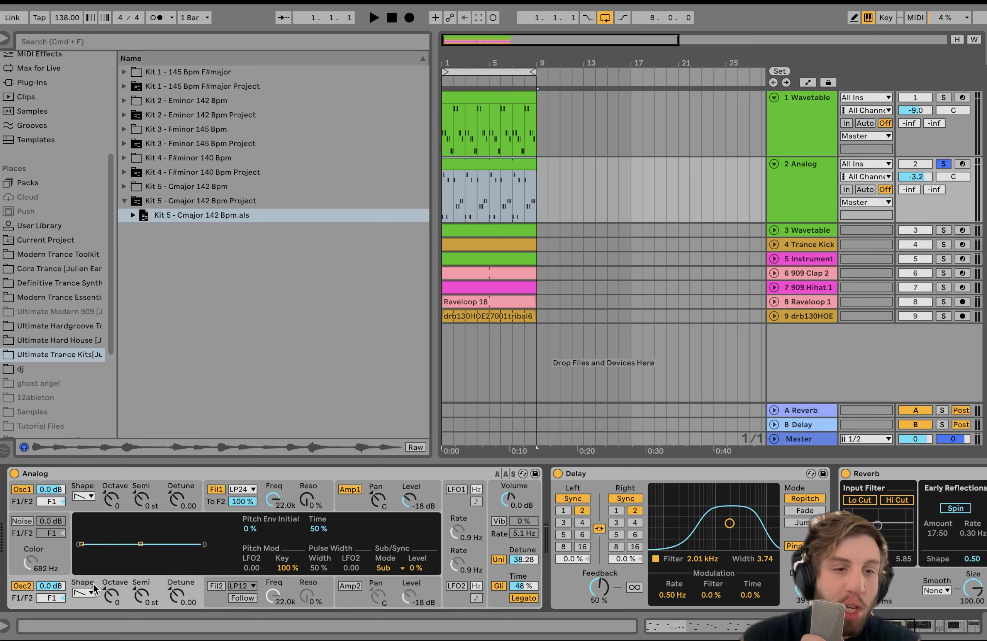
left_click(121, 486)
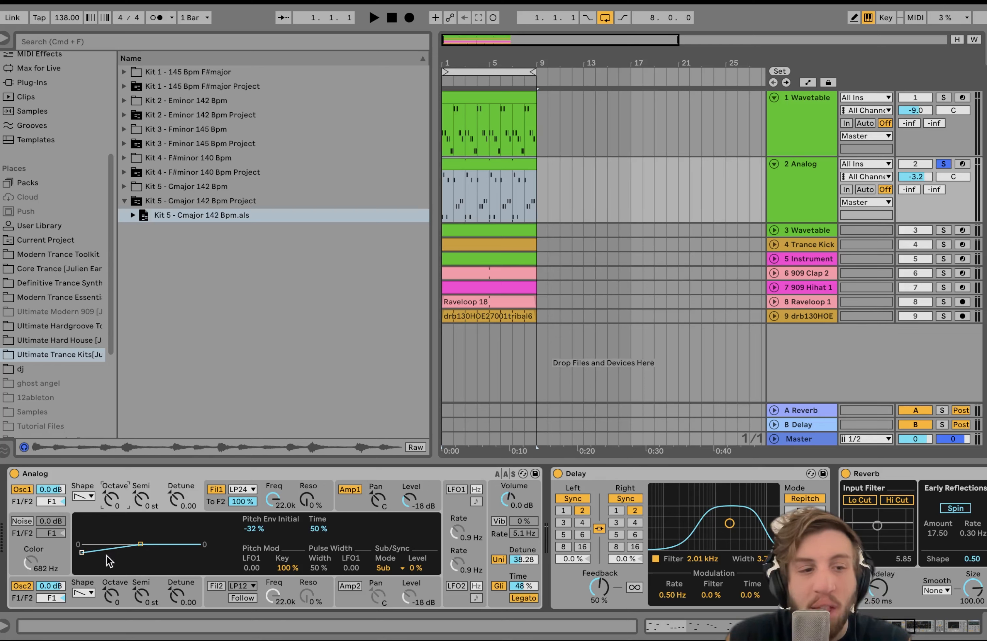
left_click(158, 598)
Audition the Analog part with Osc1's Pitch Env Initial at 0%, and set that amount back to -32%.
key("space")
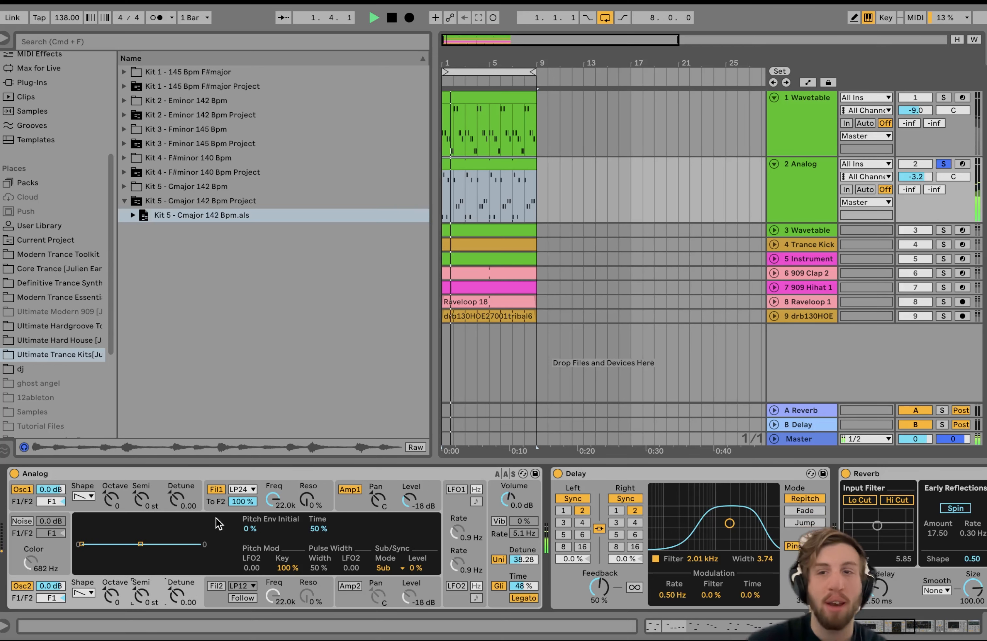
left_click(151, 491)
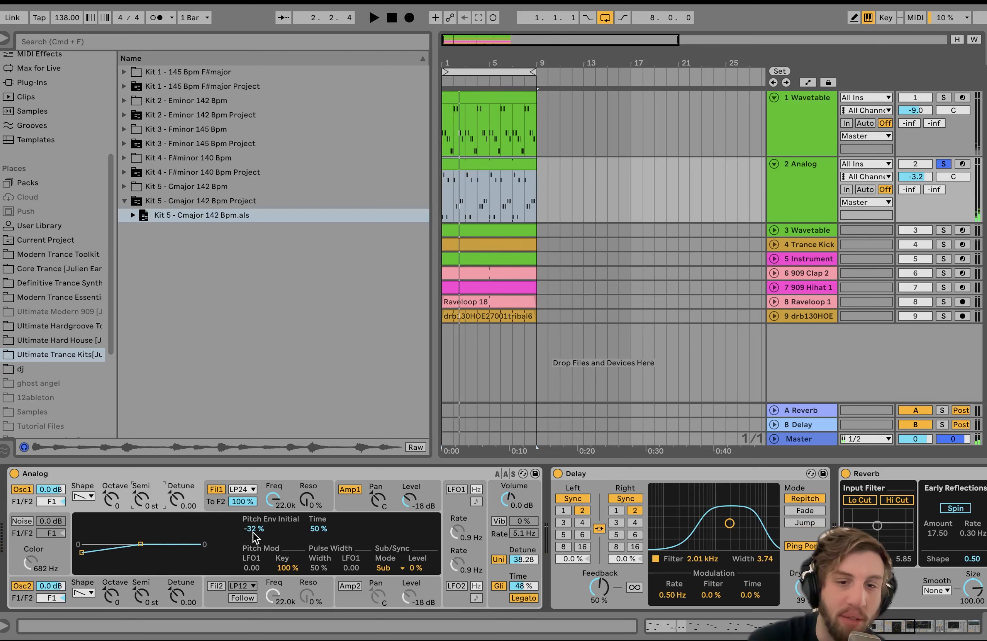
key("space")
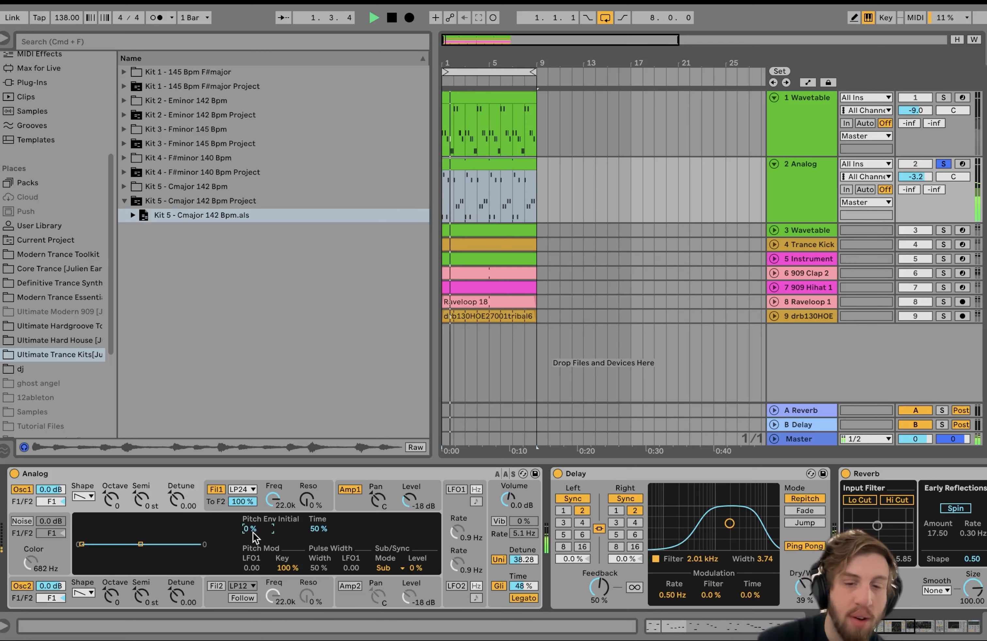
left_click_drag(249, 529, 249, 554)
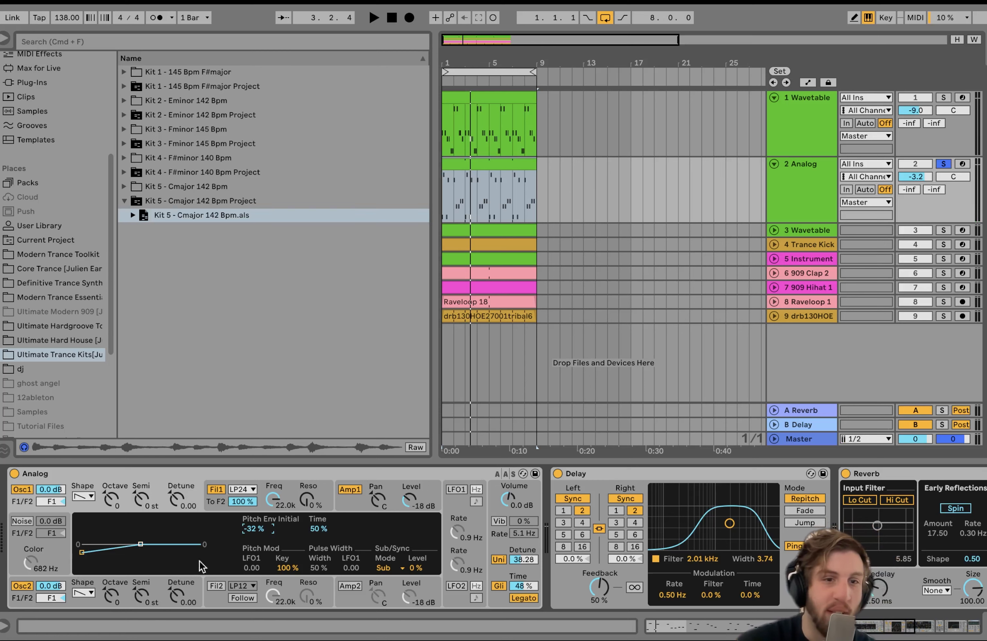
Examine Analog's Amp1 envelope, and its global voice, unison and glide settings.
left_click(359, 506)
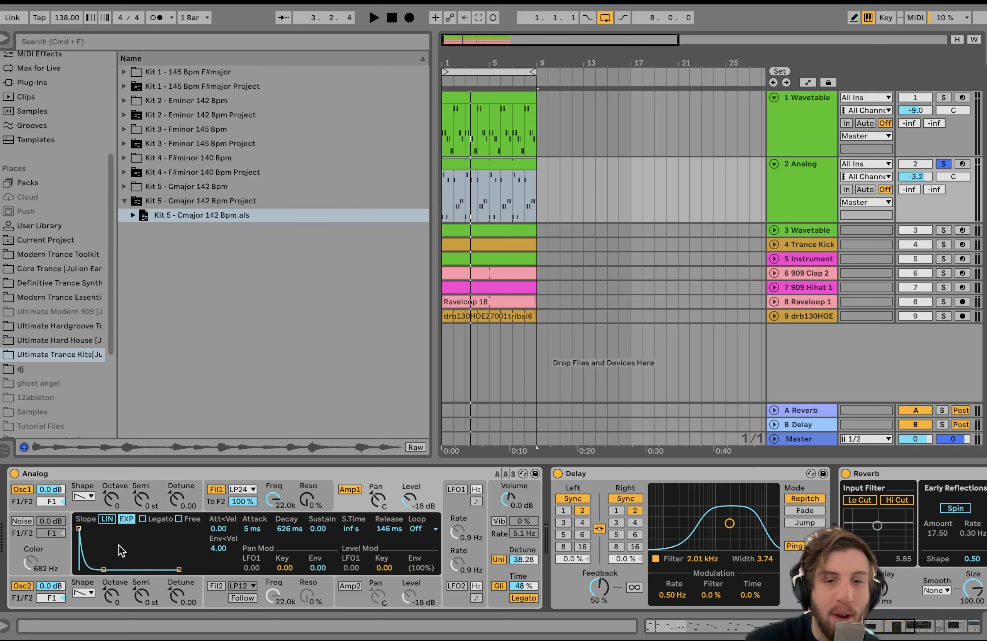
scroll(356, 569, "right", 5)
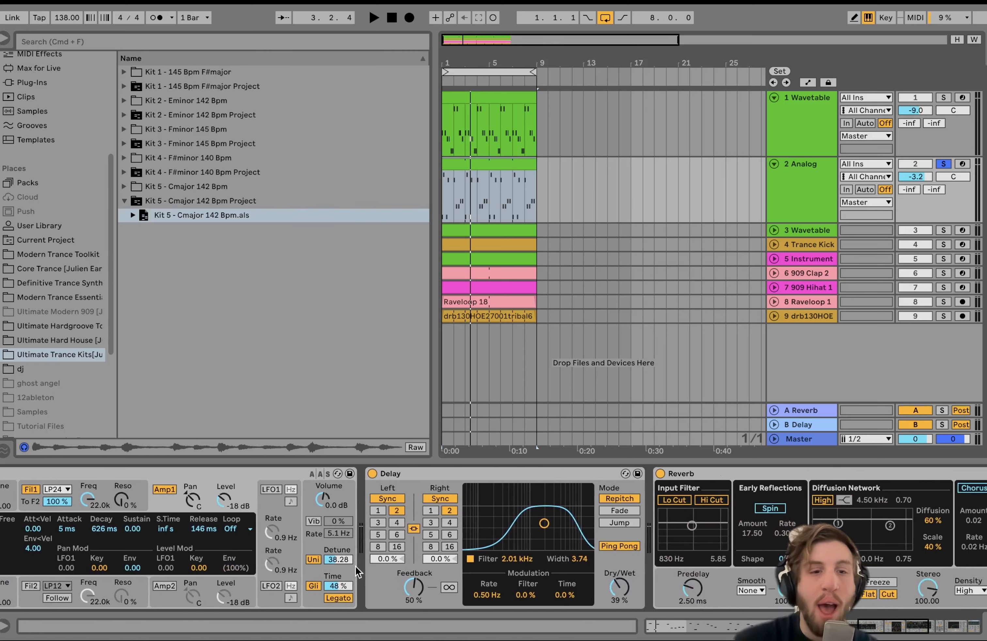
left_click(332, 564)
scroll(322, 579, "right", 3)
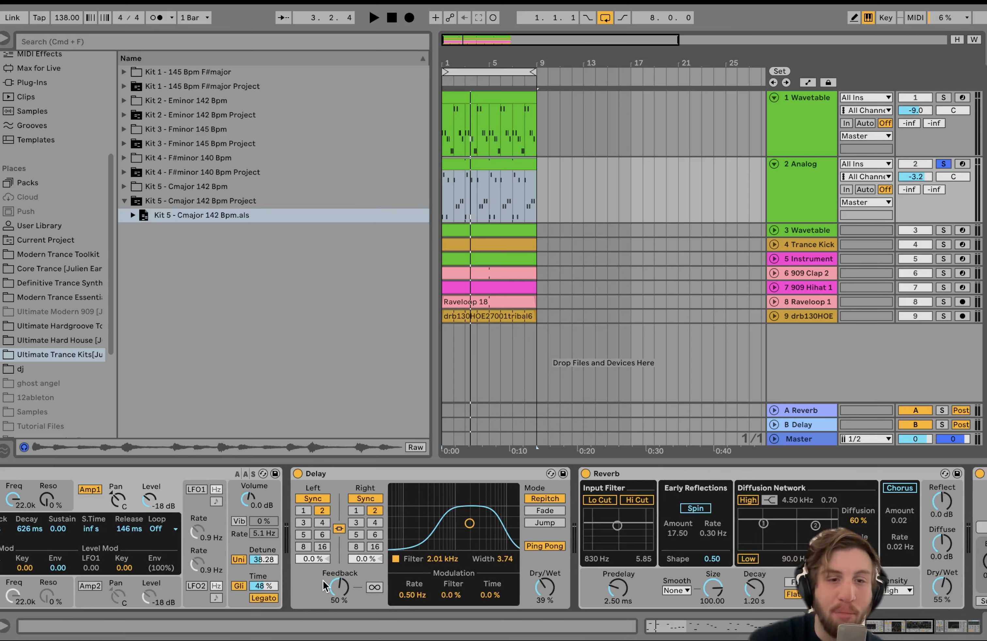
scroll(225, 574, "left", 6)
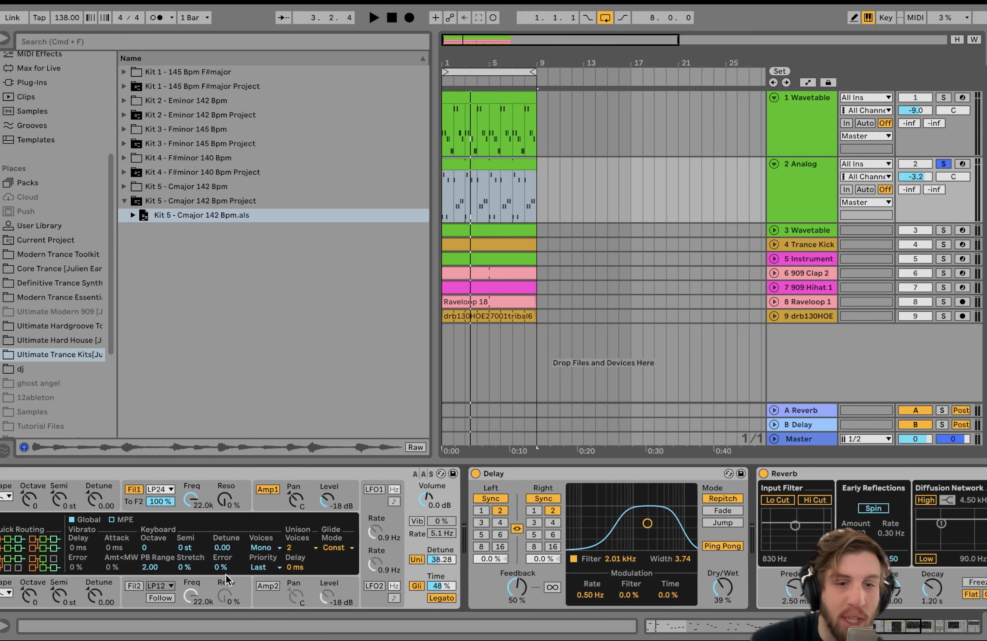
Examine the Delay and Reverb settings that follow Analog in the device chain.
scroll(472, 602, "right", 3)
scroll(471, 602, "right", 6)
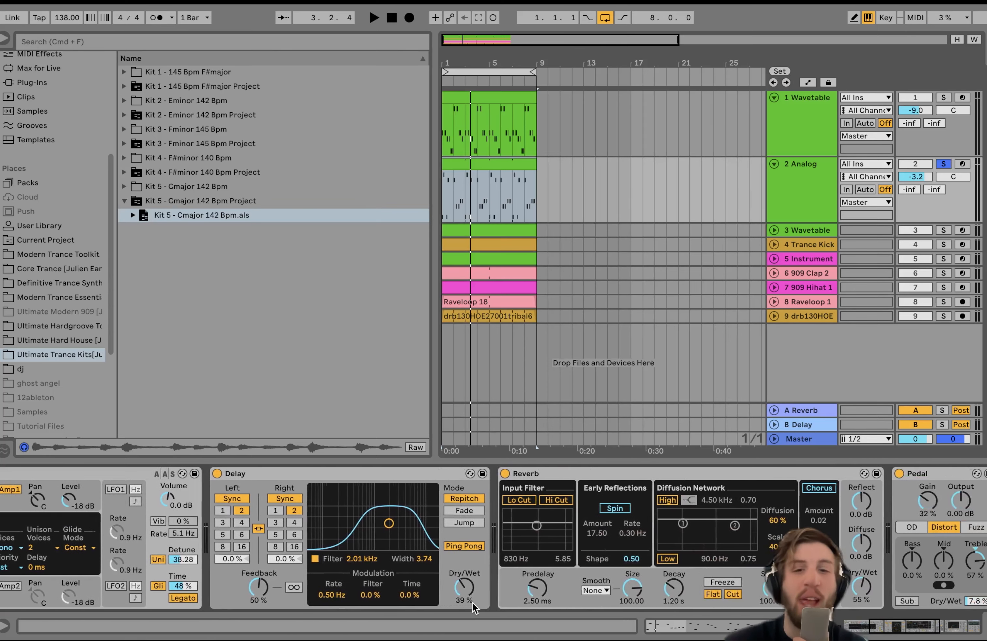
scroll(360, 474, "right", 6)
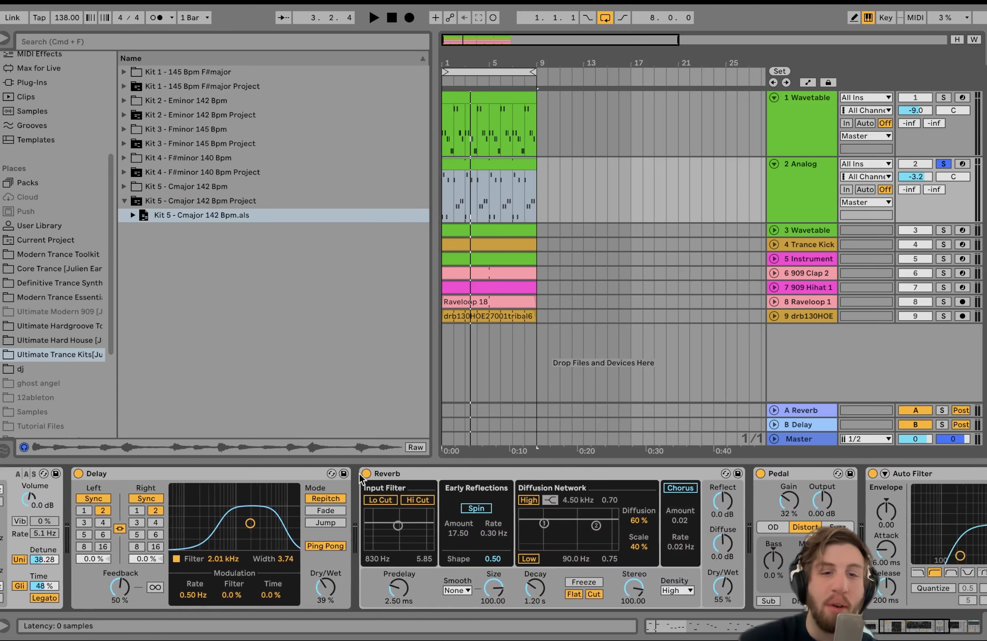
Audition the Analog part with the Pedal distortion switched off and on, leaving it switched on.
scroll(359, 473, "right", 1)
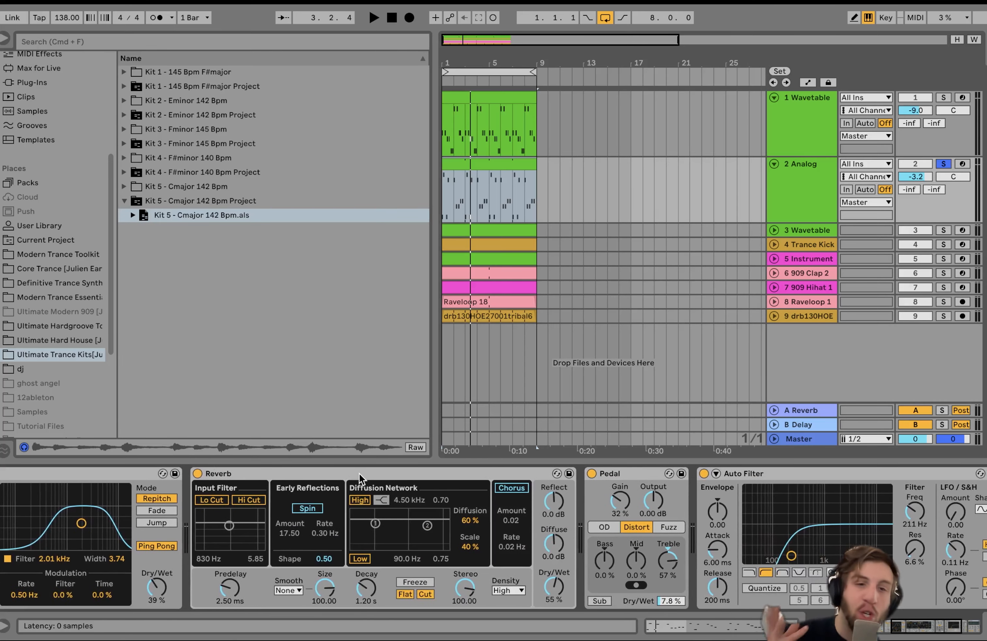
scroll(359, 474, "left", 2)
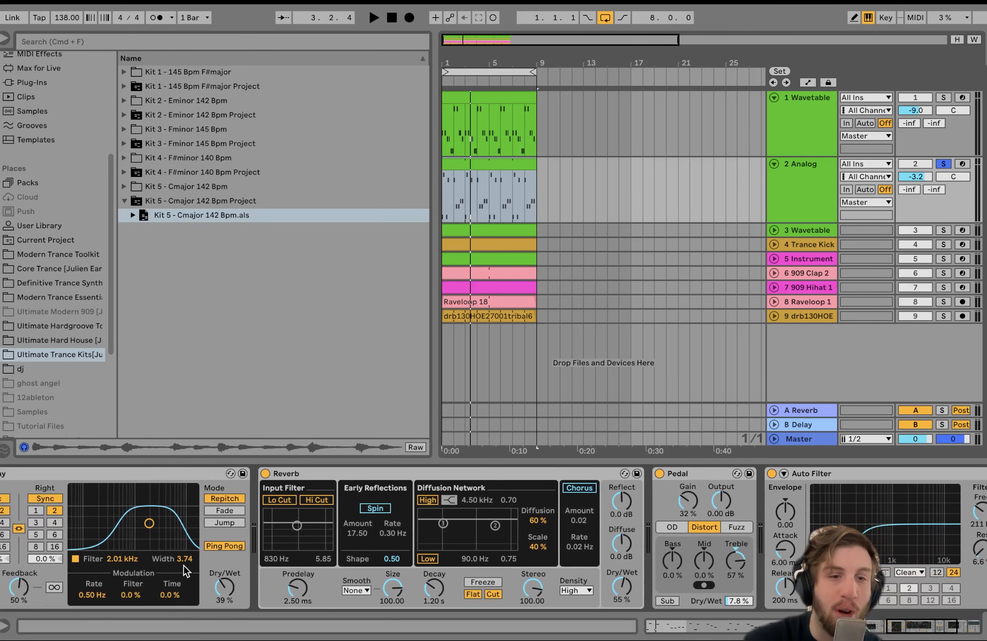
scroll(230, 551, "right", 8)
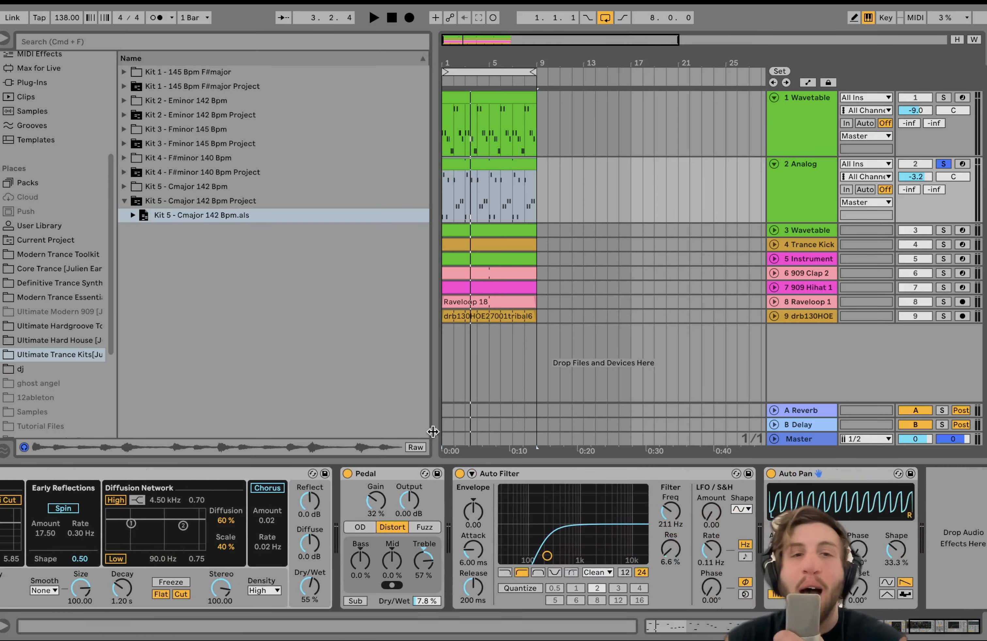
left_click(342, 478)
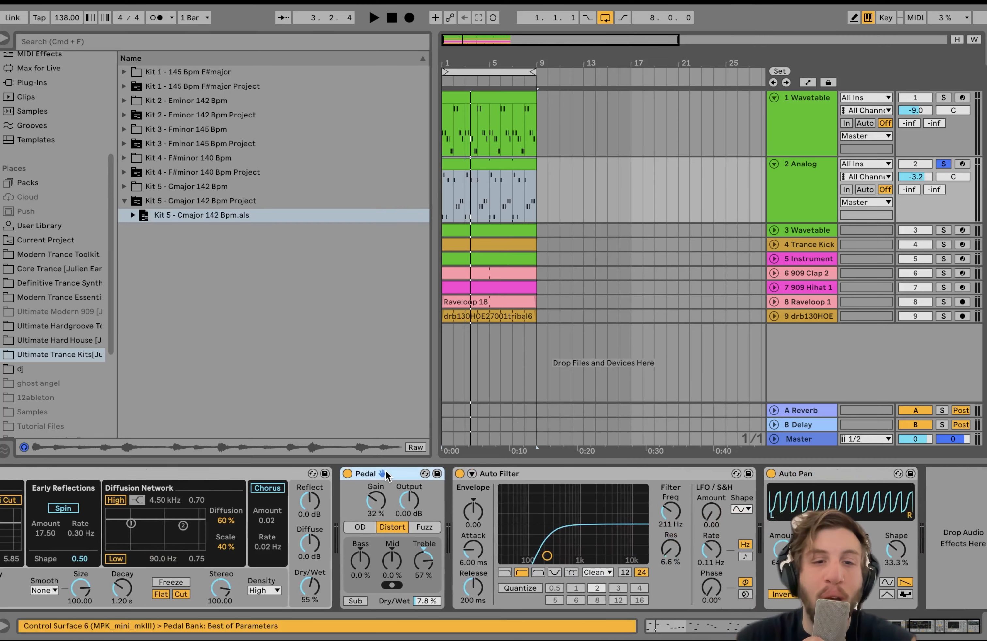
left_click(346, 473)
key("space")
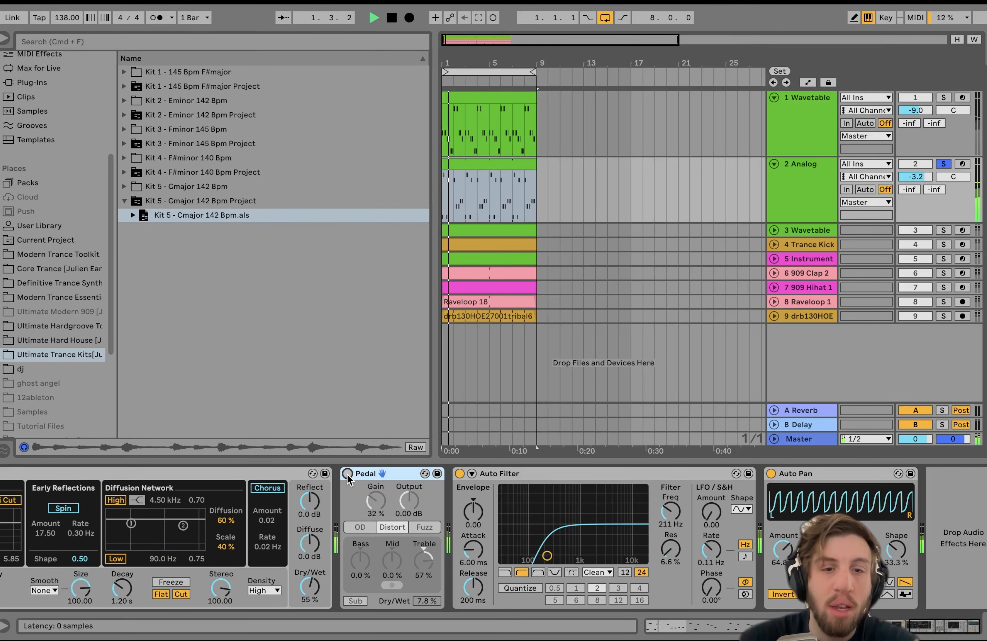
left_click(347, 474)
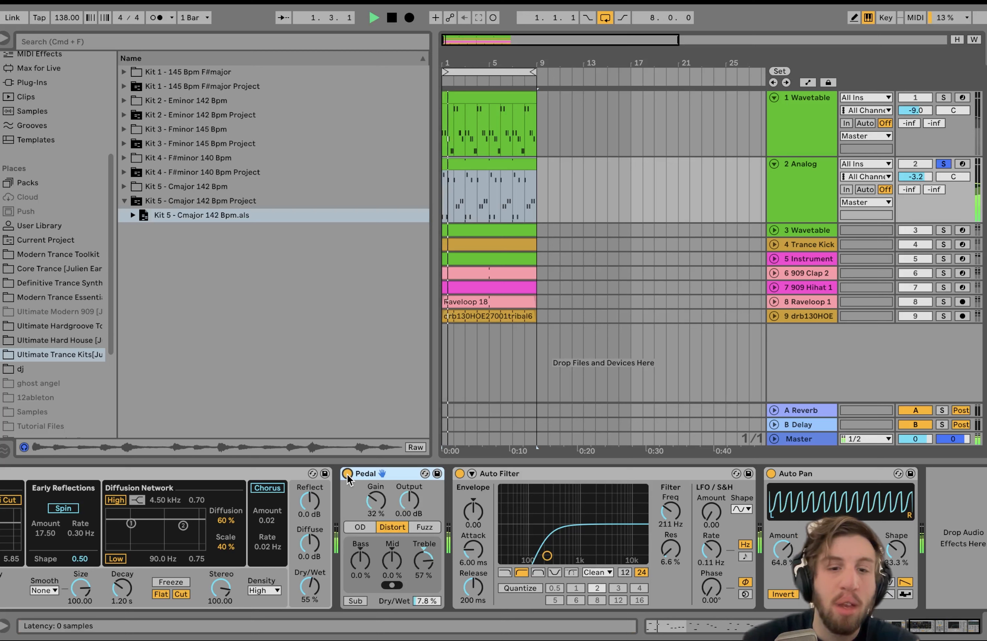
left_click(347, 474)
left_click(347, 474)
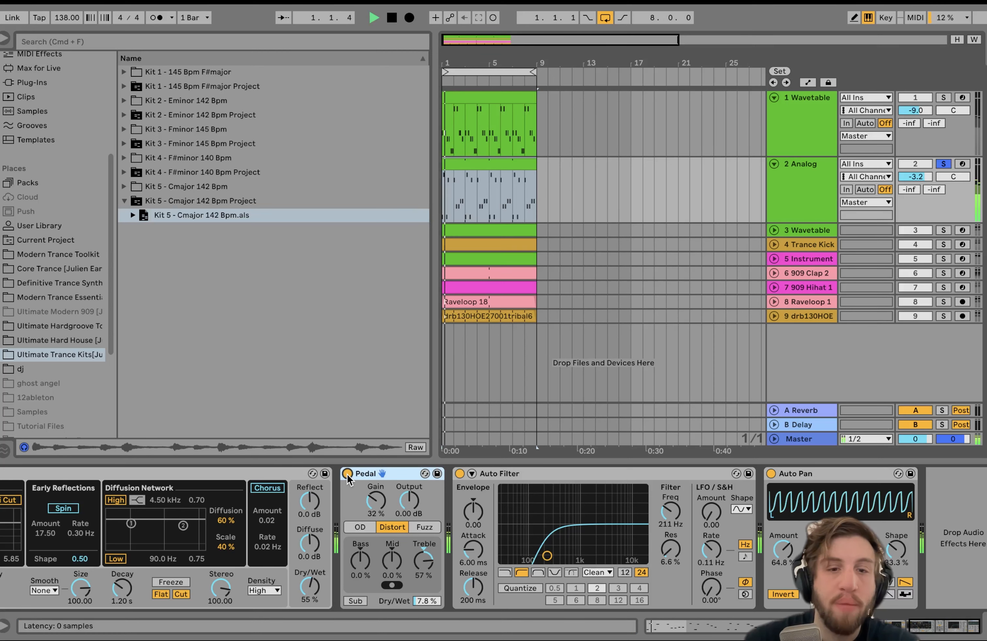
key("space")
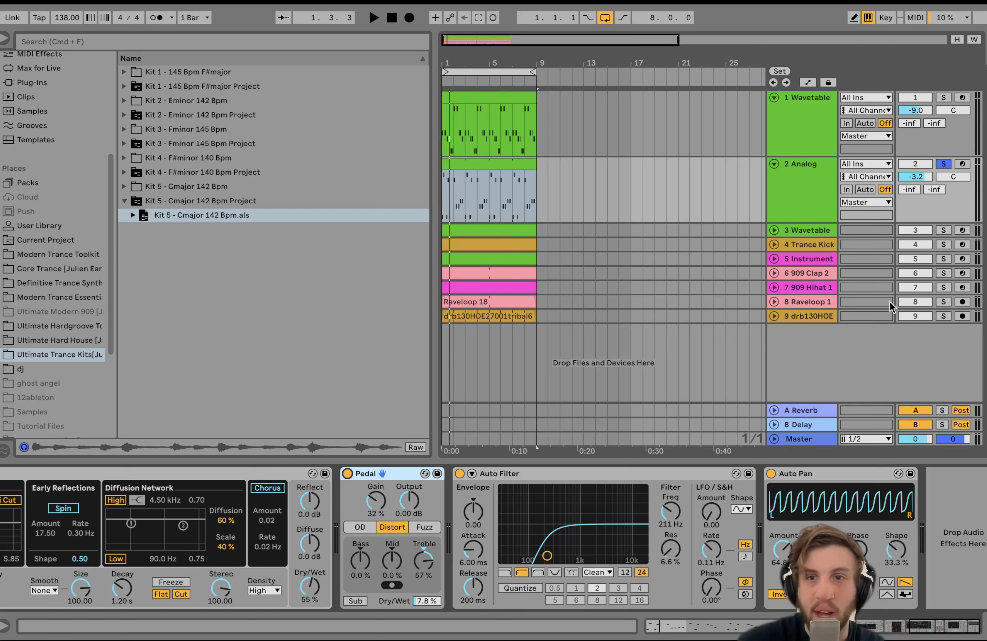
Solo and unfold the 3 Wavetable track, and audition its chord clip with the notes open in the clip editor.
left_click(942, 230)
left_click(774, 230)
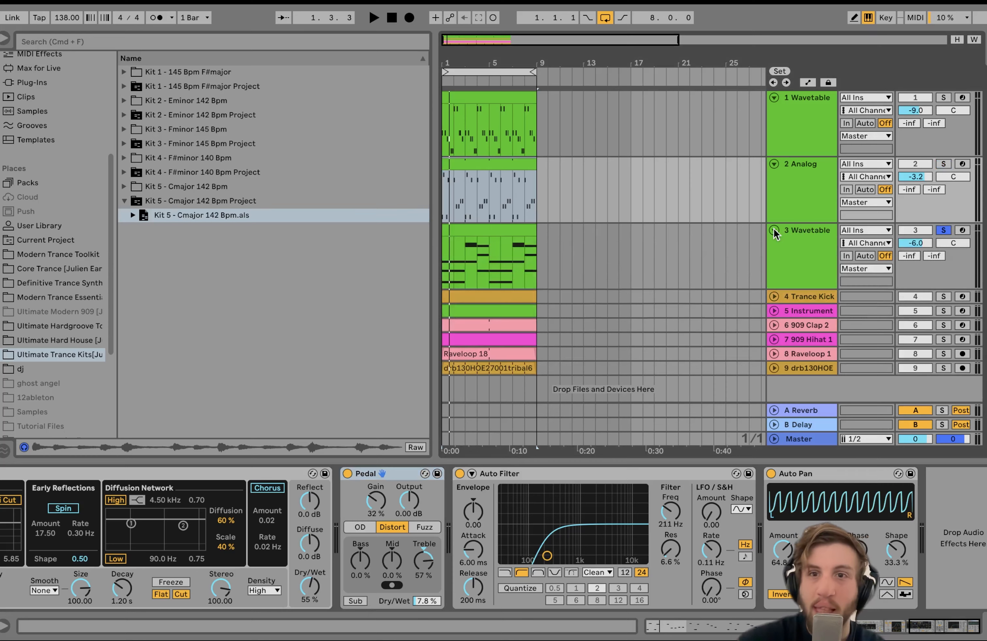
left_click(802, 229)
key("space")
double_click(463, 230)
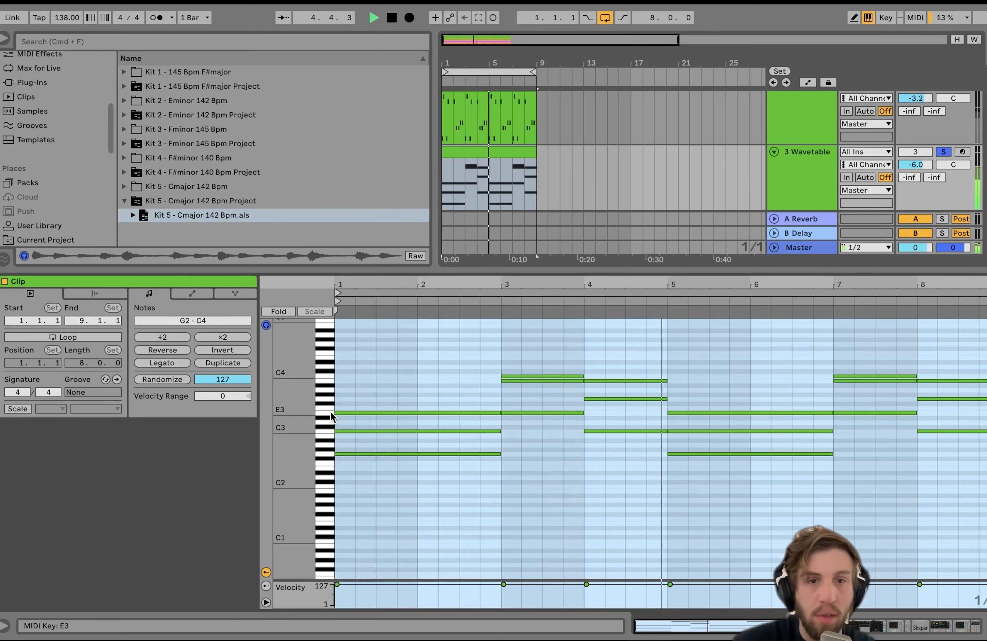
key("space")
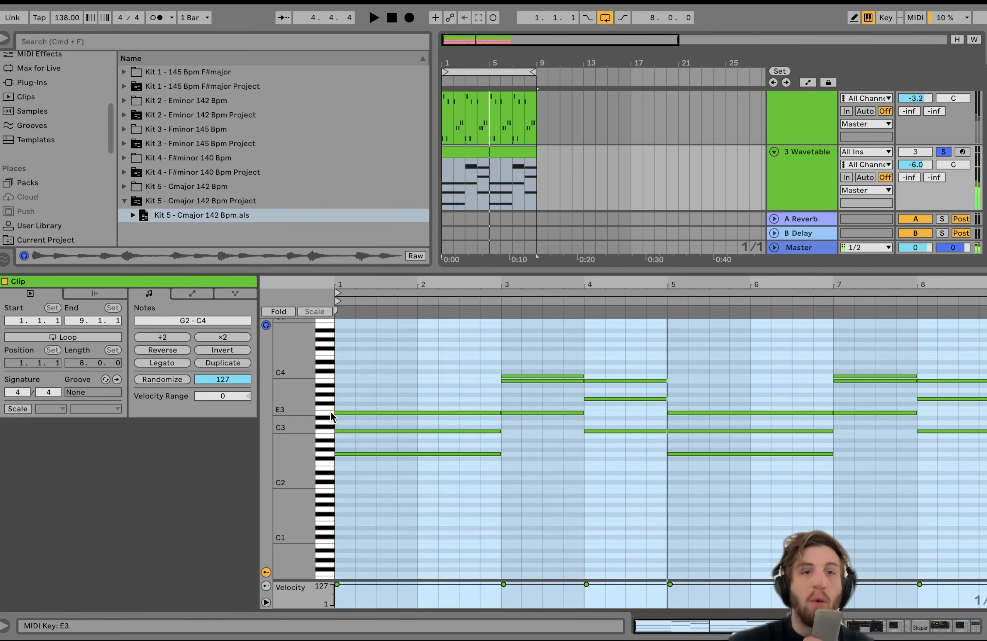
Try the opening chord's G2 note an octave higher at G3, restore it to G2, and audition the chord.
left_click(362, 454)
key("shift+Up")
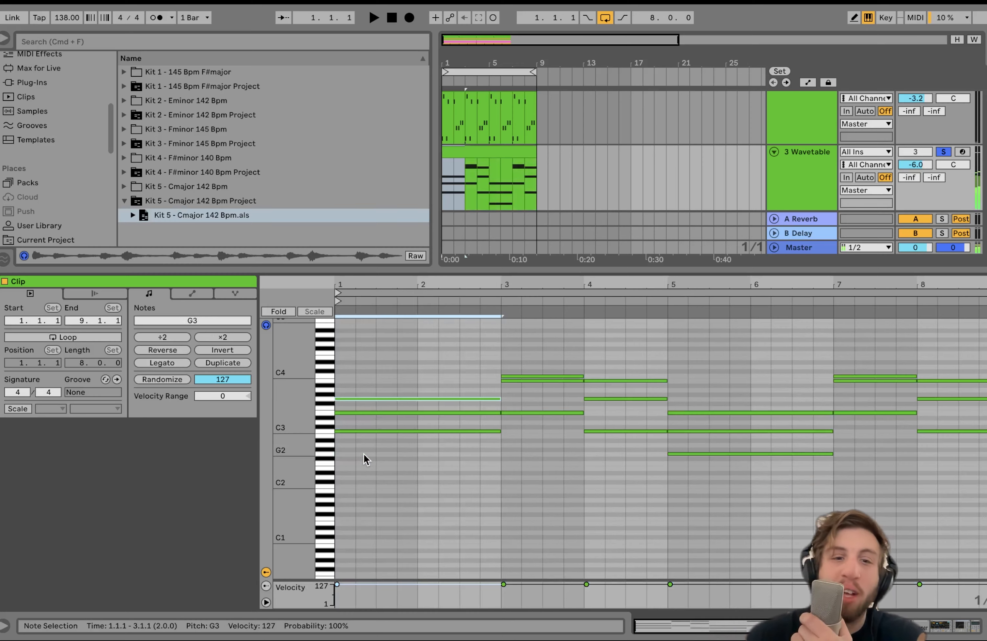
key("shift+Down")
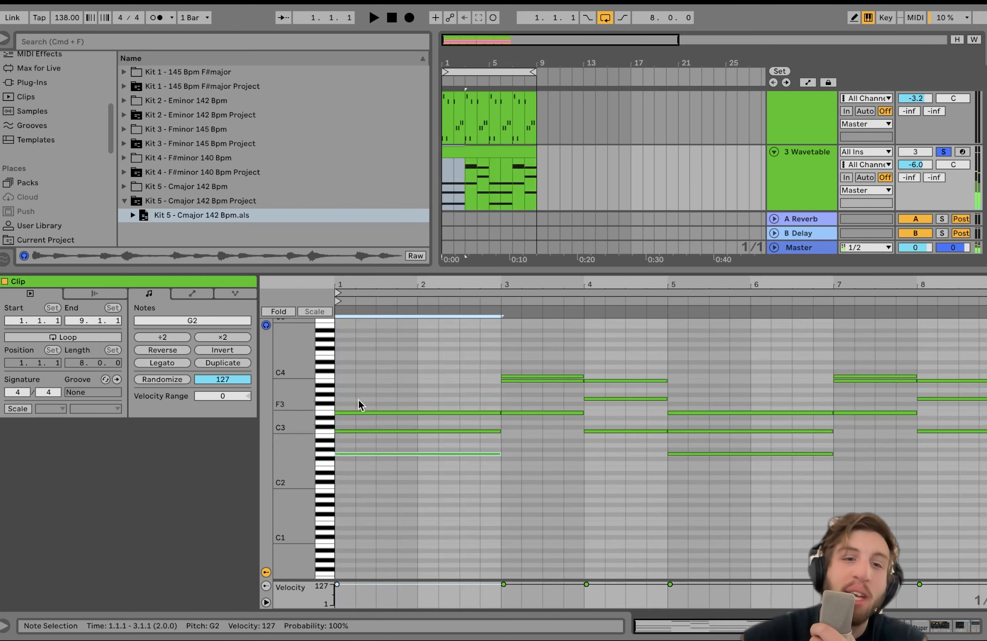
key("space")
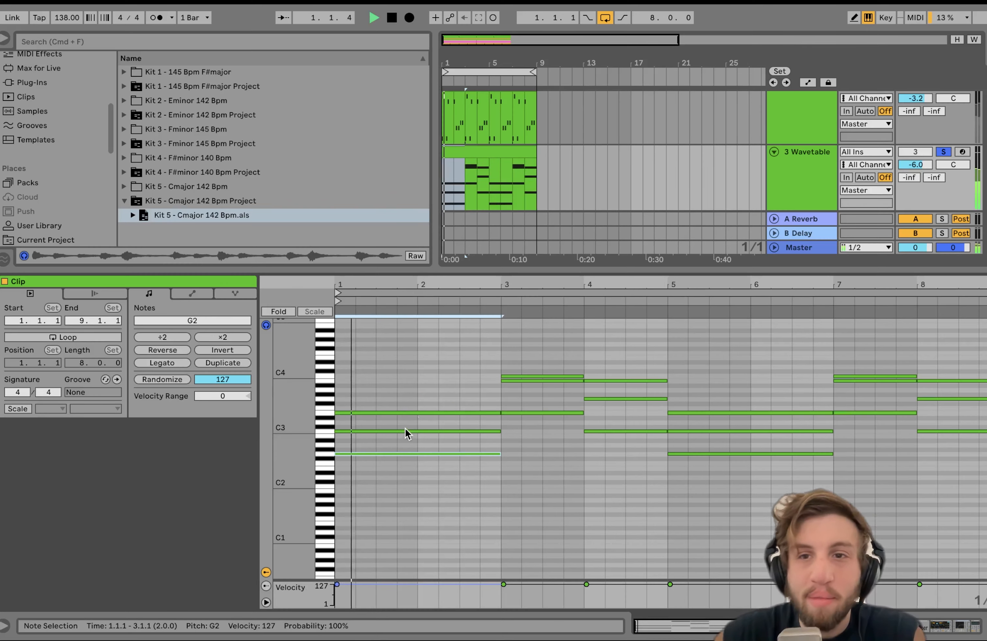
scroll(683, 194, "up", 4)
key("space")
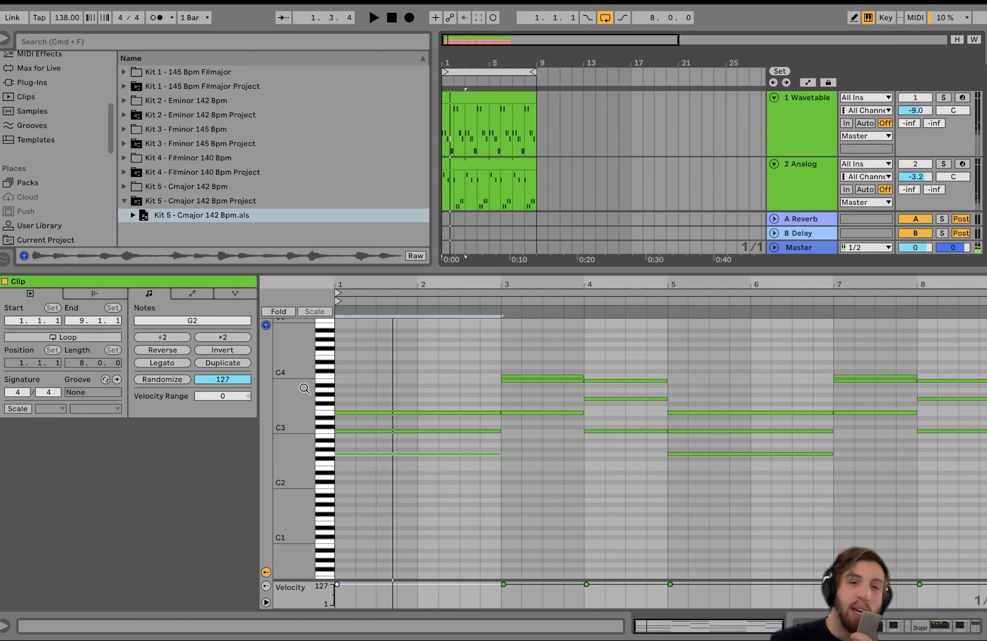
Pick out the C3 and E3 notes of the chord clip, and audition the chords together with the Analog part.
left_click(327, 437)
left_click(327, 420)
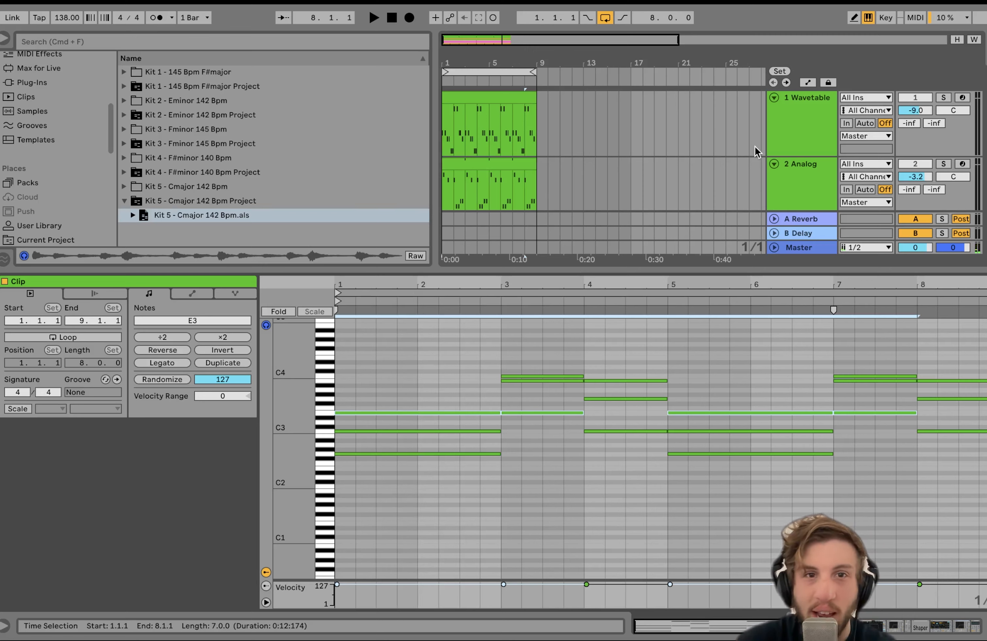
scroll(755, 151, "down", 3)
scroll(768, 152, "up", 2)
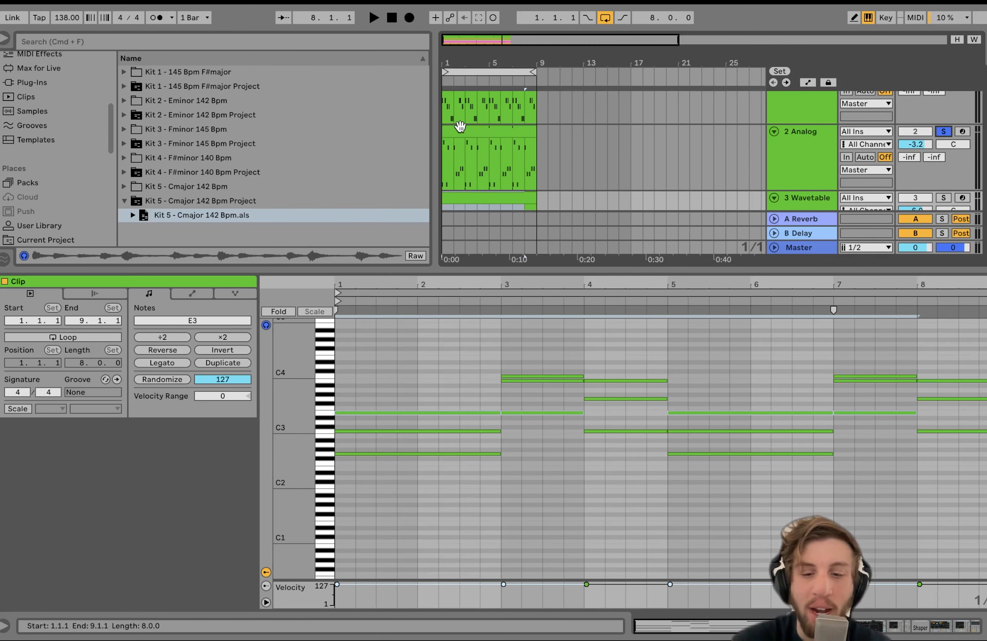
key("space")
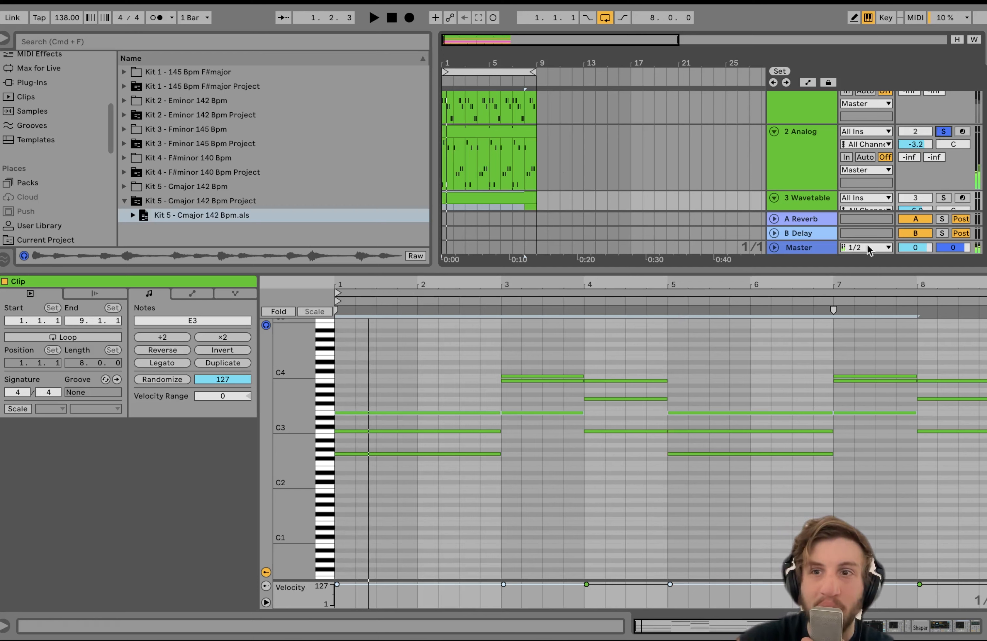
key("space")
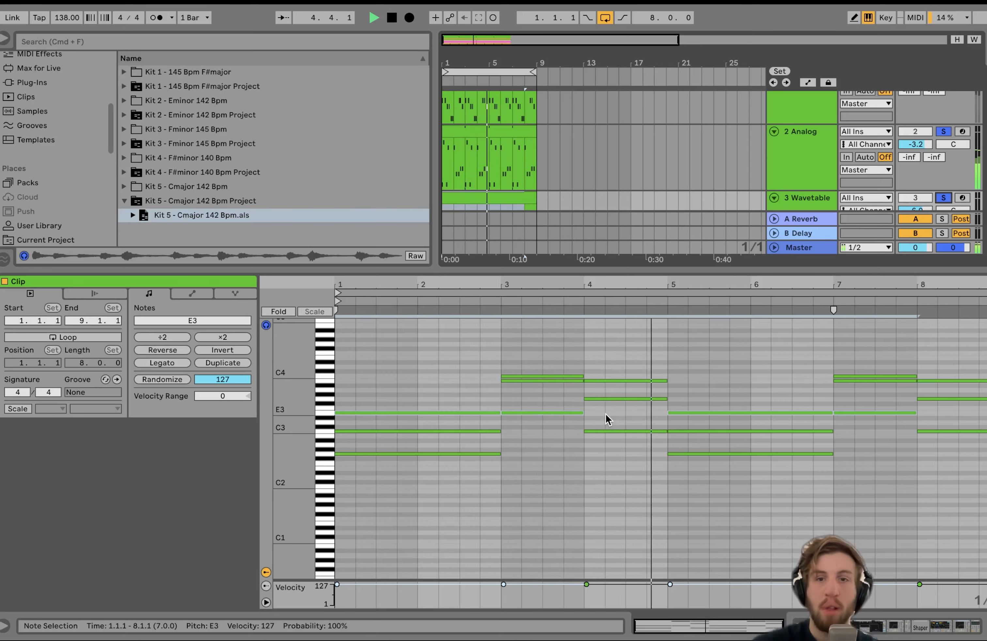
key("space")
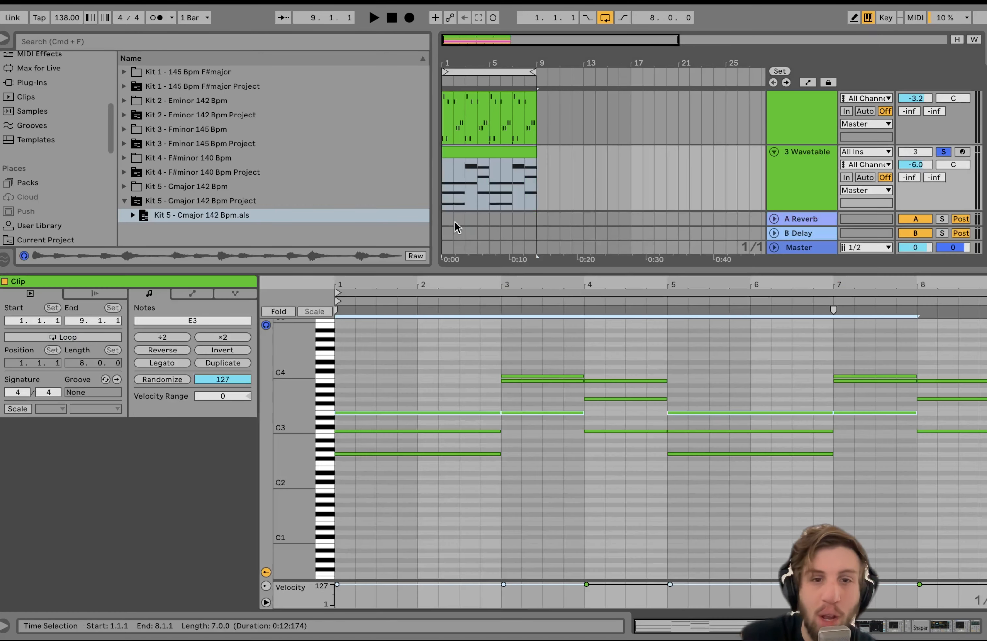
Inspect individual notes of the chords in bars 3 and 4 of the 3 Wavetable clip.
left_click(520, 380)
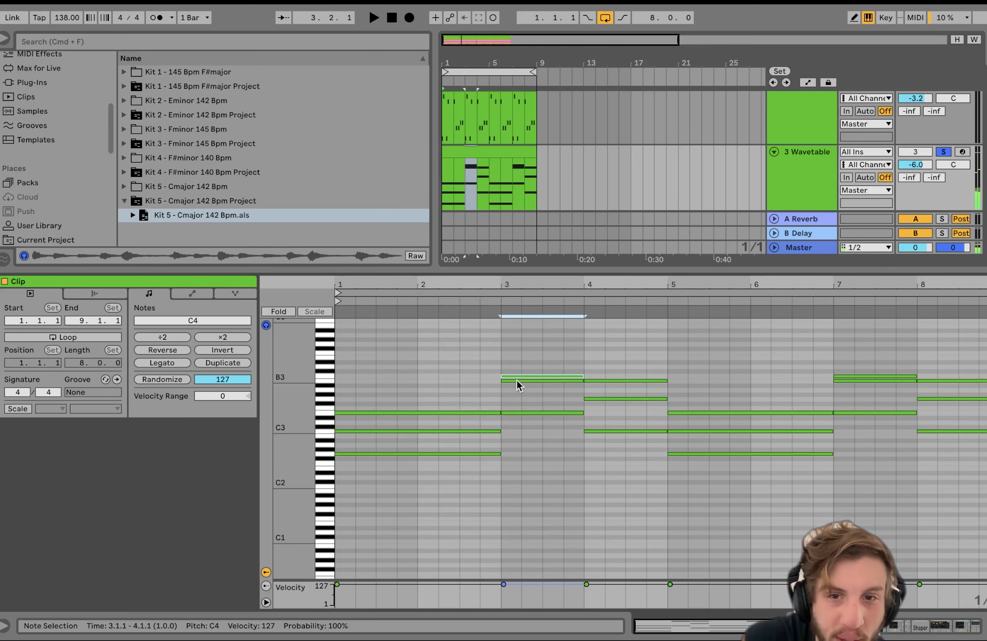
left_click(595, 398)
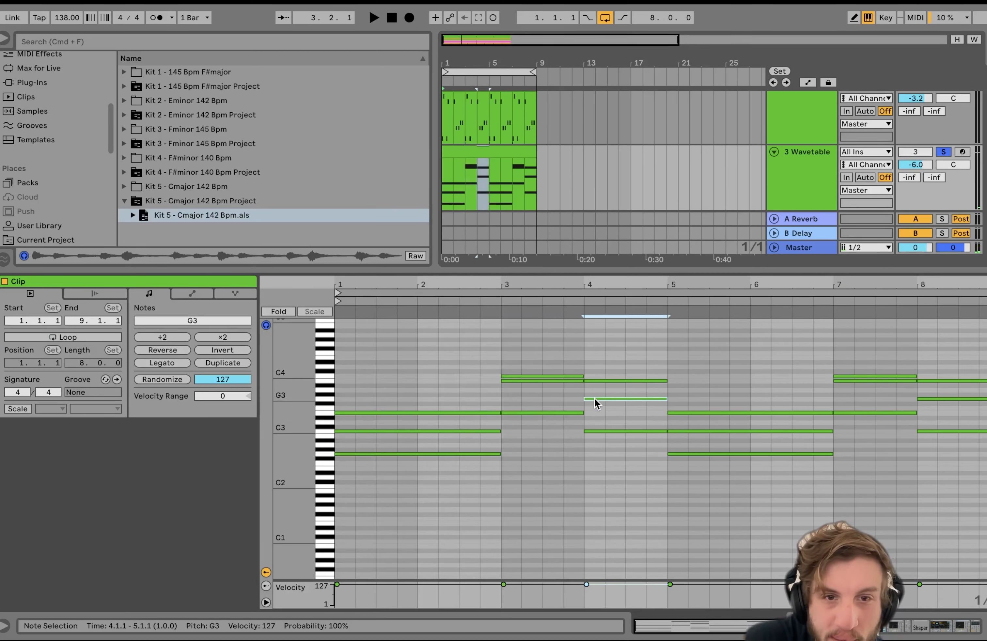
left_click(588, 431)
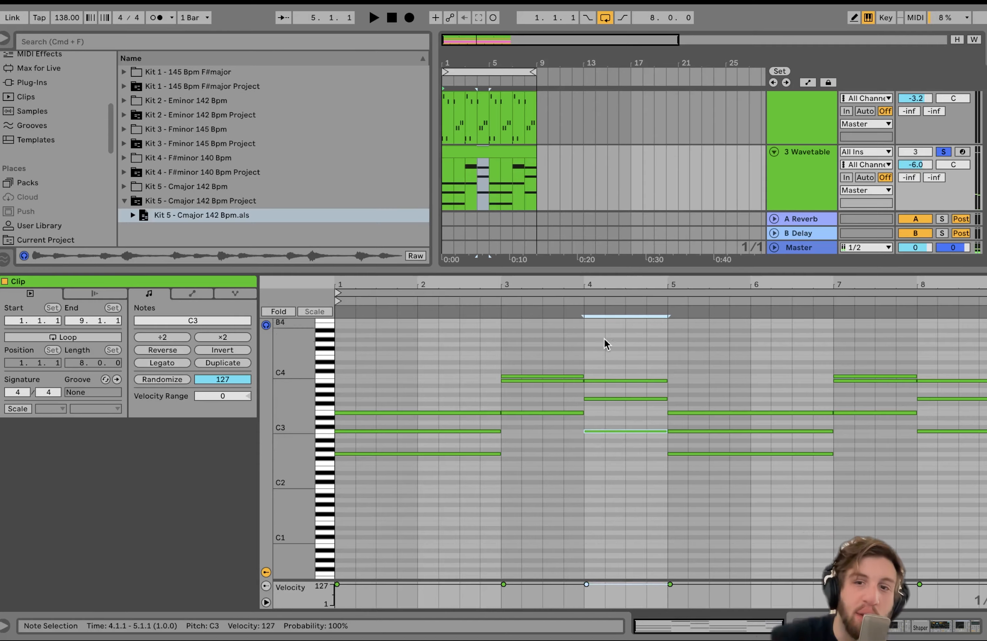
Switch off all the effects on the 3 Wavetable track, from Auto Filter through Auto Pan.
double_click(787, 176)
scroll(328, 550, "left", 15)
scroll(329, 550, "right", 7)
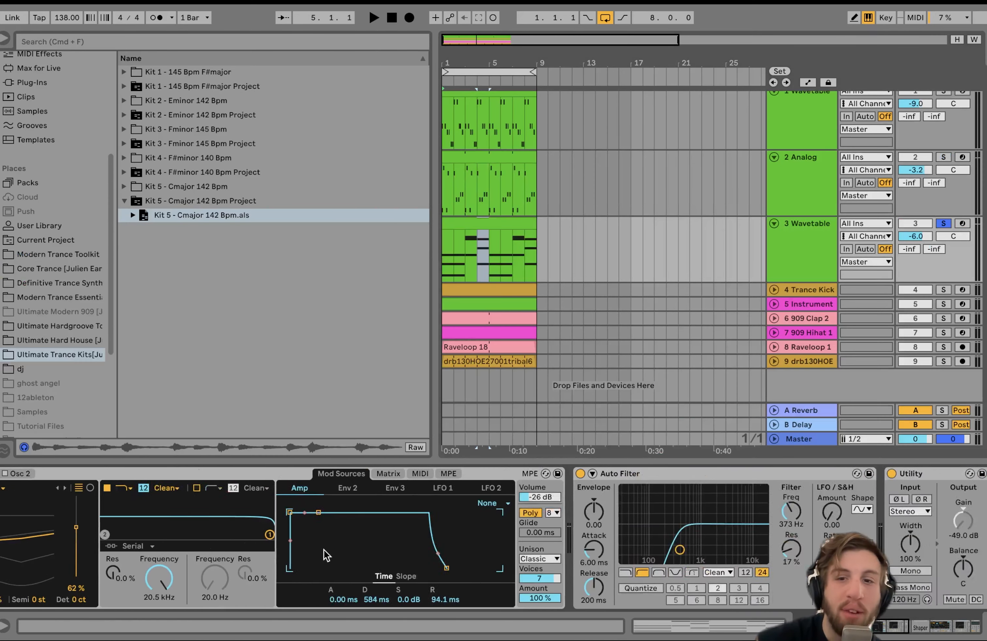
left_click(575, 469)
scroll(575, 469, "right", 20)
scroll(575, 468, "right", 4)
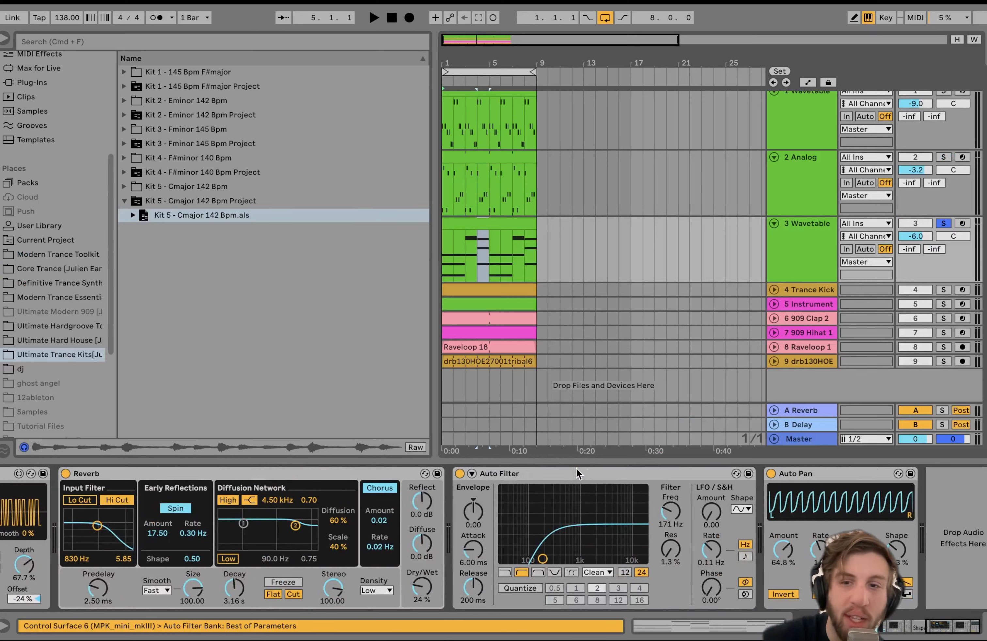
left_click(786, 473)
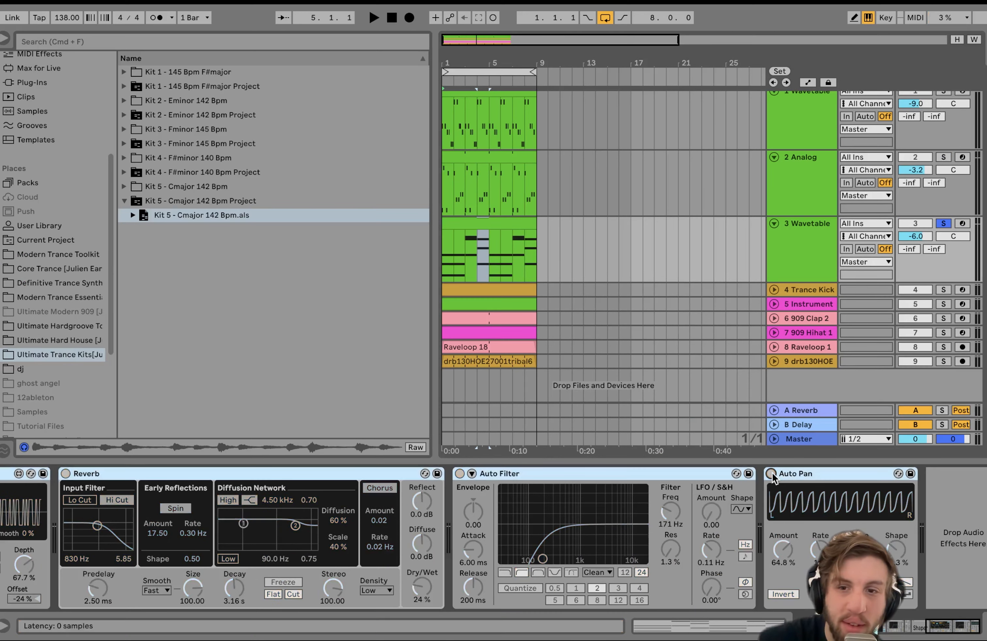
Audition the chords without effects, and examine the Wavetable synth's oscillator, amp envelope and unison settings.
key("space")
scroll(772, 473, "left", 20)
scroll(772, 474, "left", 15)
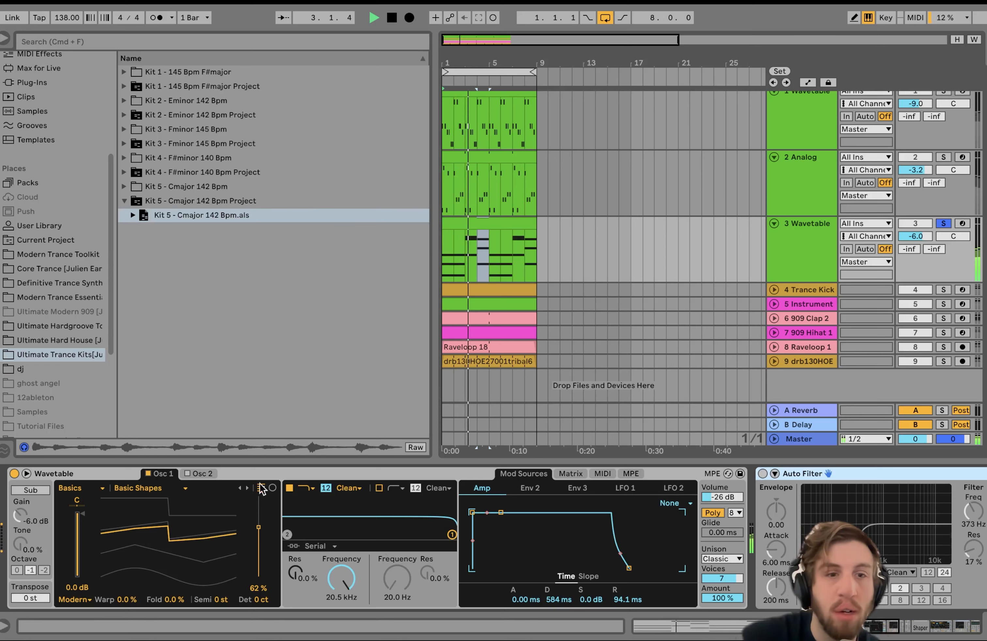
left_click(271, 475)
key("space")
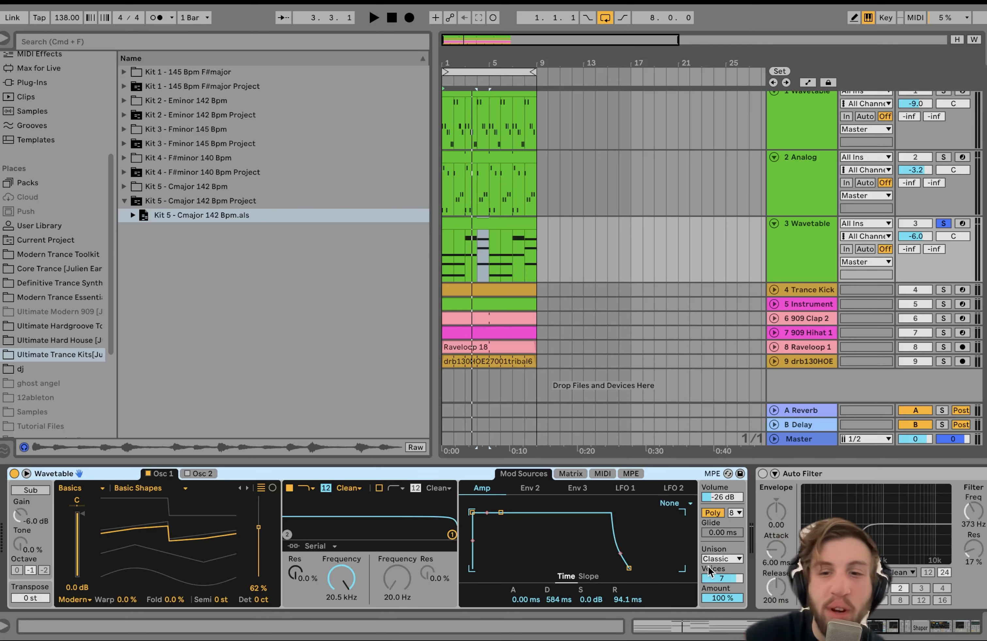
Switch the Auto Filter after Wavetable back on and audition the filtered chords.
scroll(729, 577, "right", 3)
scroll(729, 577, "right", 3)
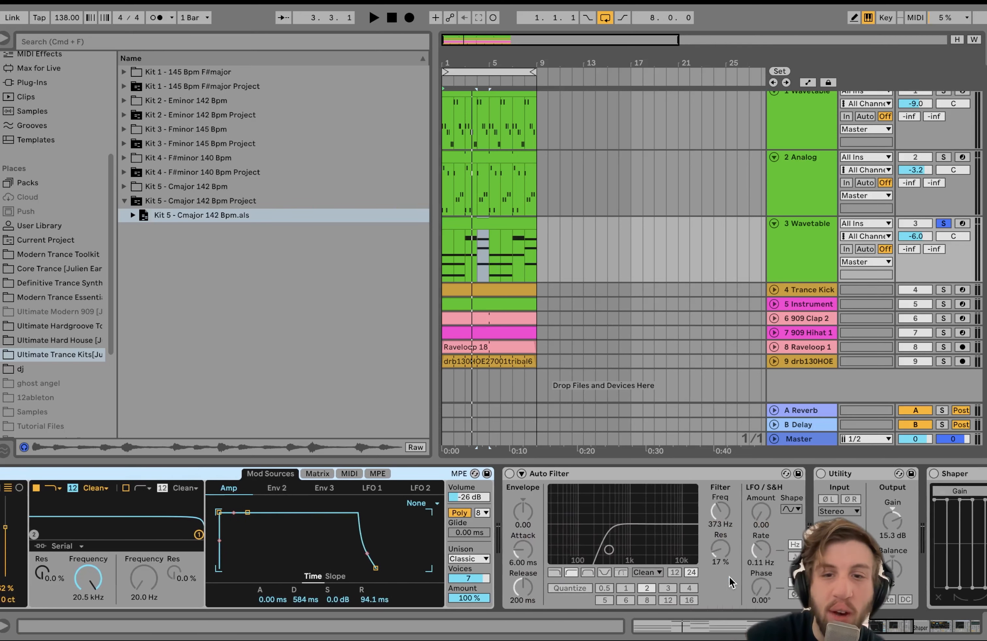
left_click(612, 468)
left_click(509, 473)
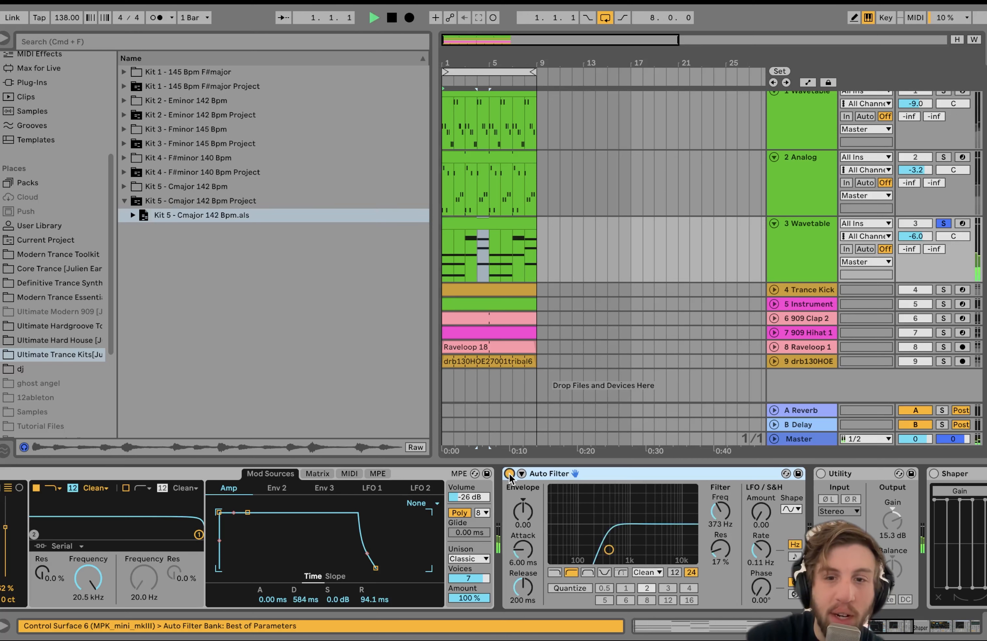
key("space")
scroll(508, 474, "right", 2)
scroll(509, 475, "right", 2)
key("space")
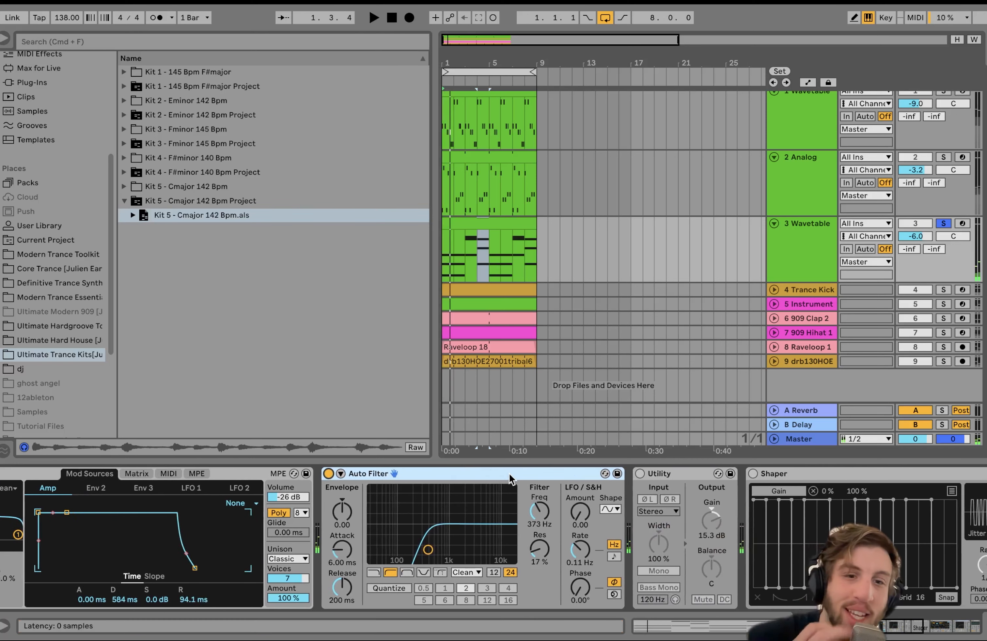
Switch Utility and Shaper back on in the 3 Wavetable chain, and play the gated chords.
scroll(509, 475, "right", 6)
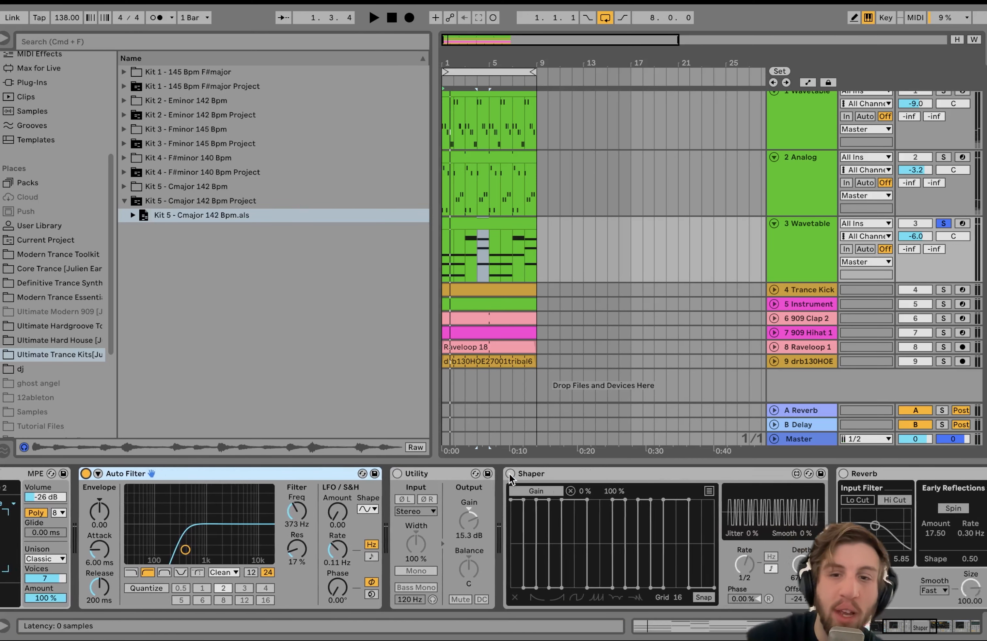
left_click(369, 473)
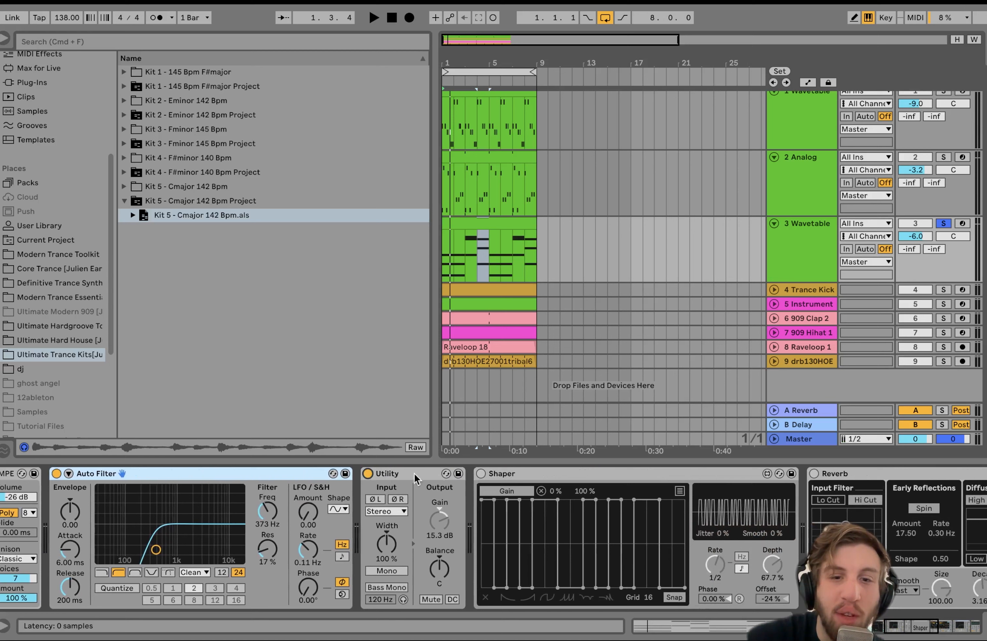
left_click(482, 473)
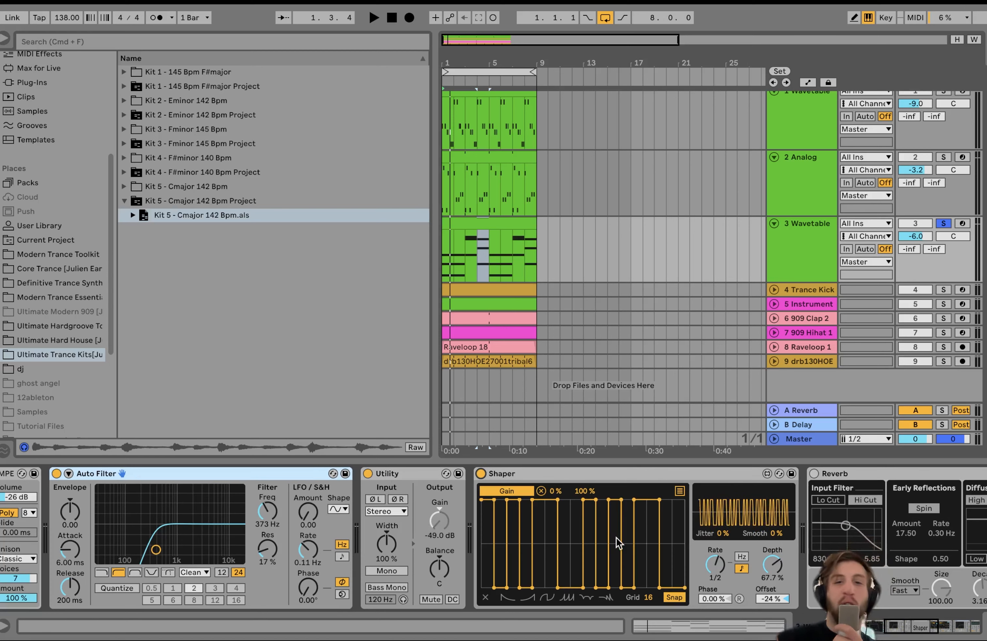
key("space")
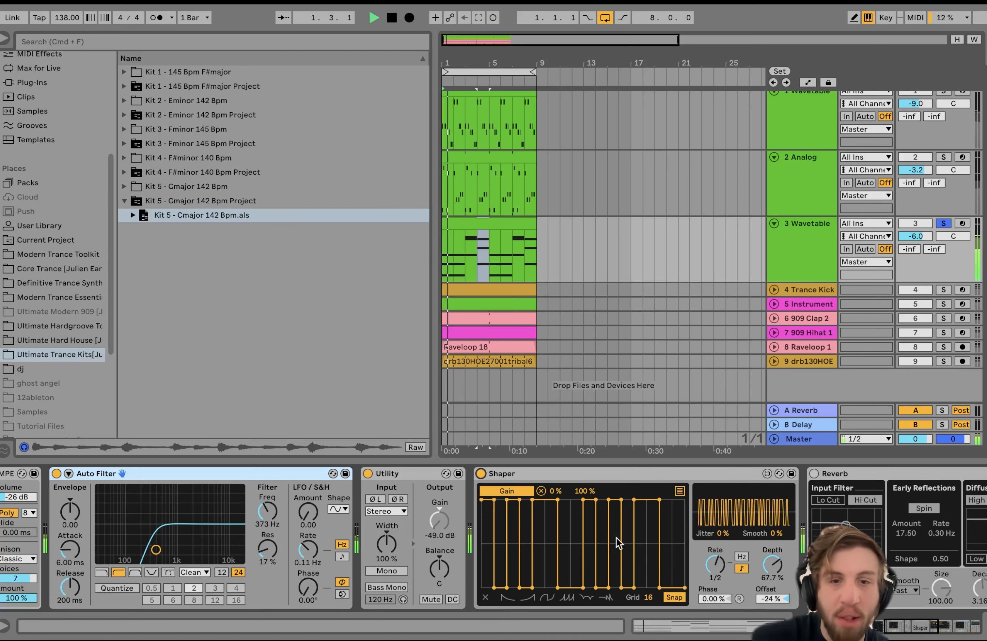
Replay the gated Wavetable chords while examining how the Shaper pattern drives the Utility gain.
key("space")
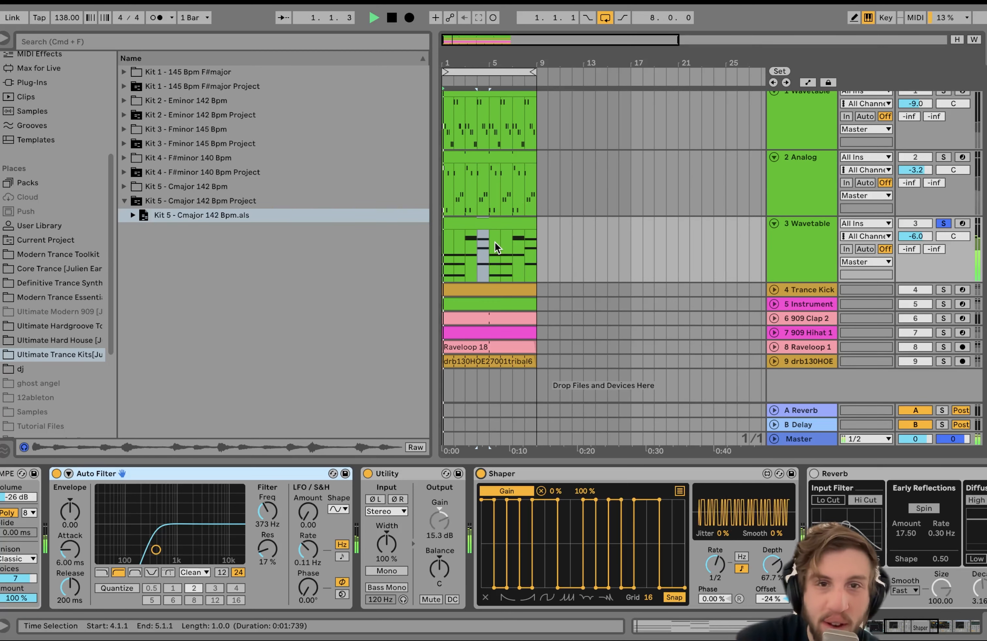
key("space")
left_click(481, 225)
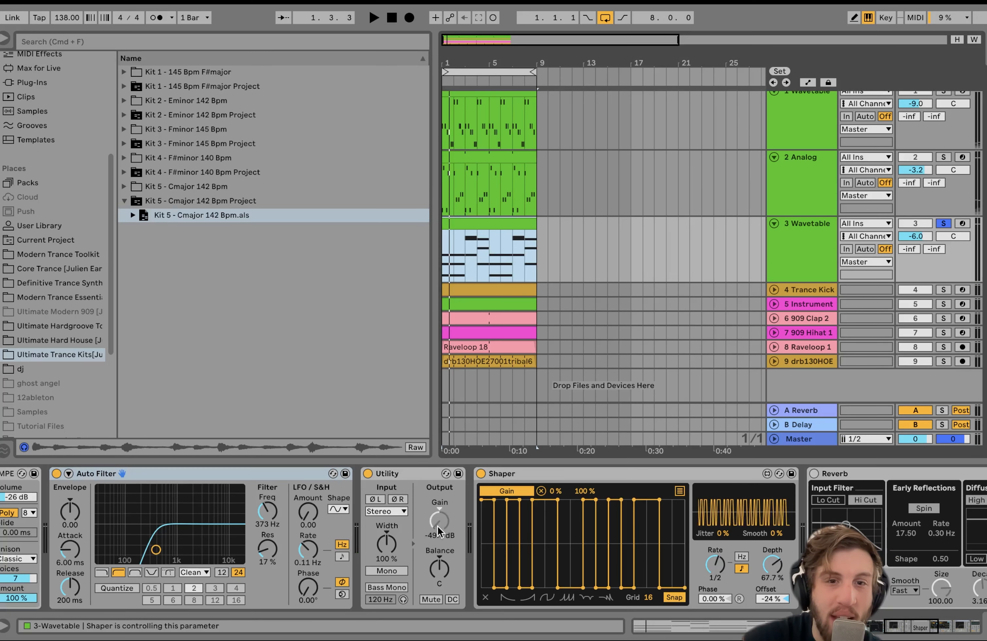
key("space")
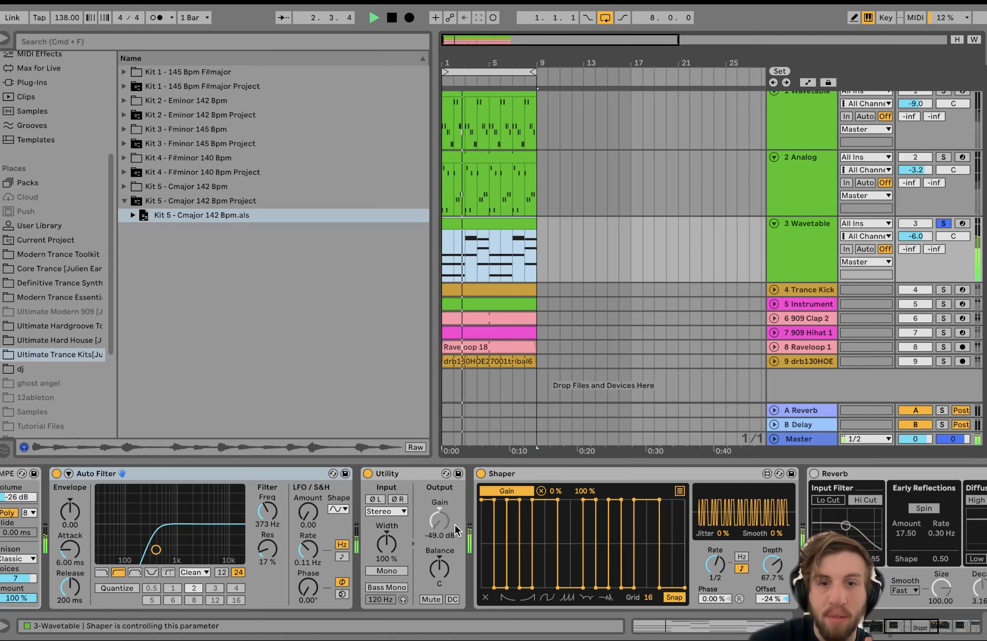
key("space")
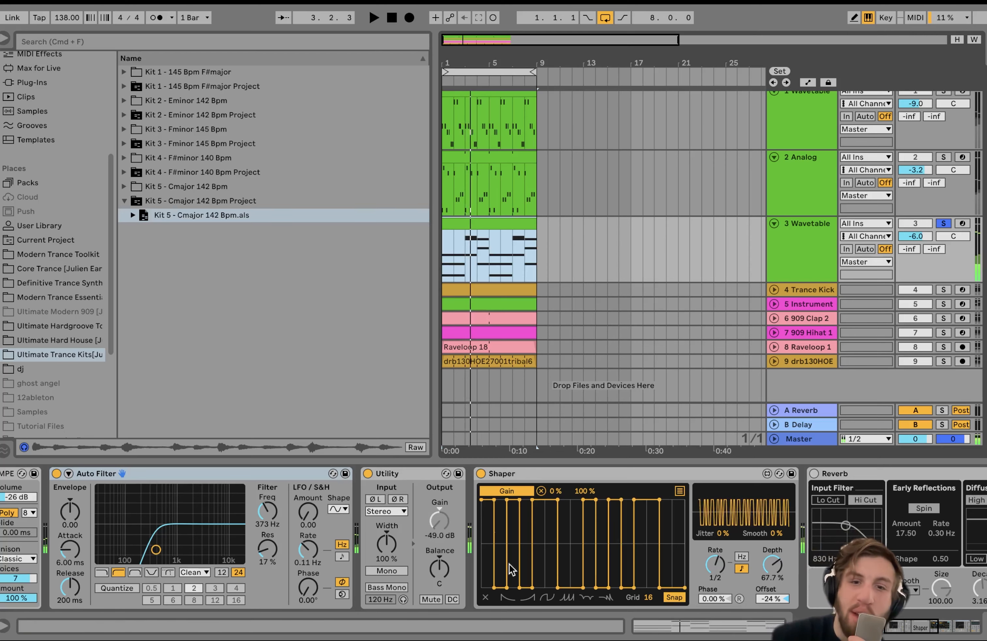
Try a Shaper offset of 100 % on the chords, audition it, and undo the change.
scroll(562, 600, "right", 8)
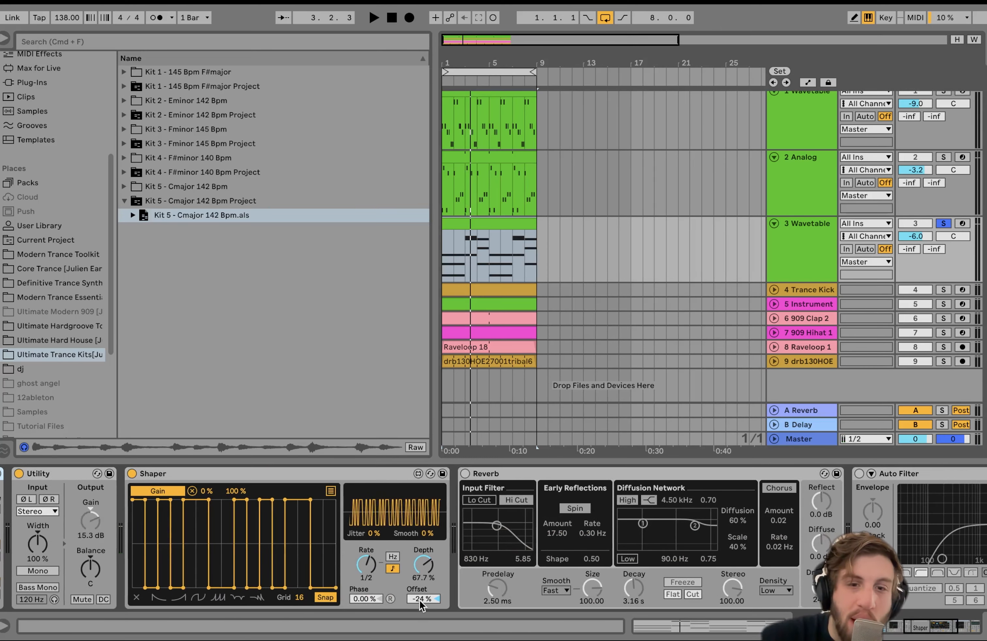
left_click_drag(421, 600, 421, 549)
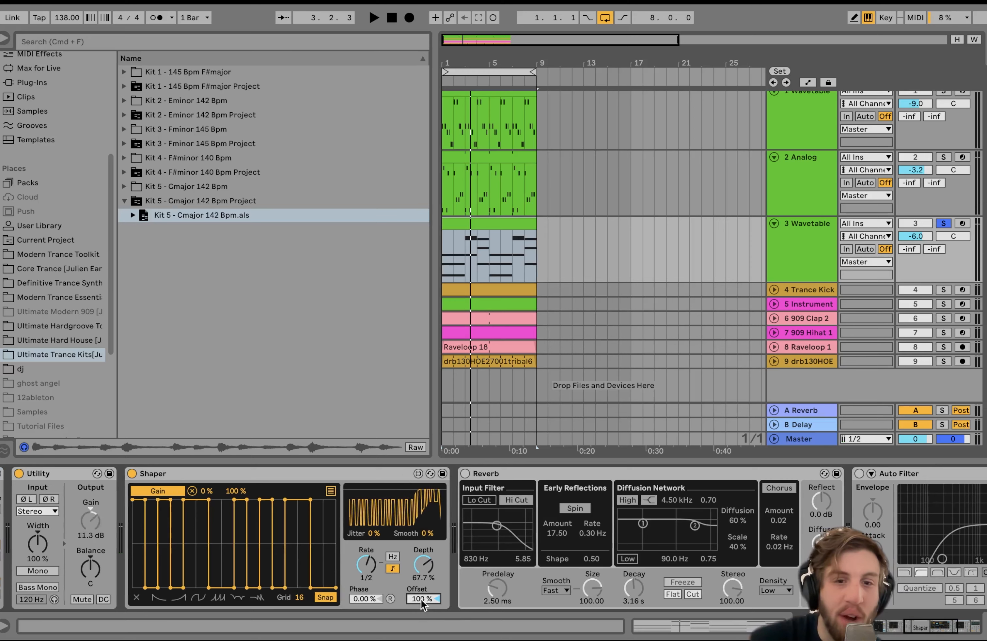
key("space")
key("super+z")
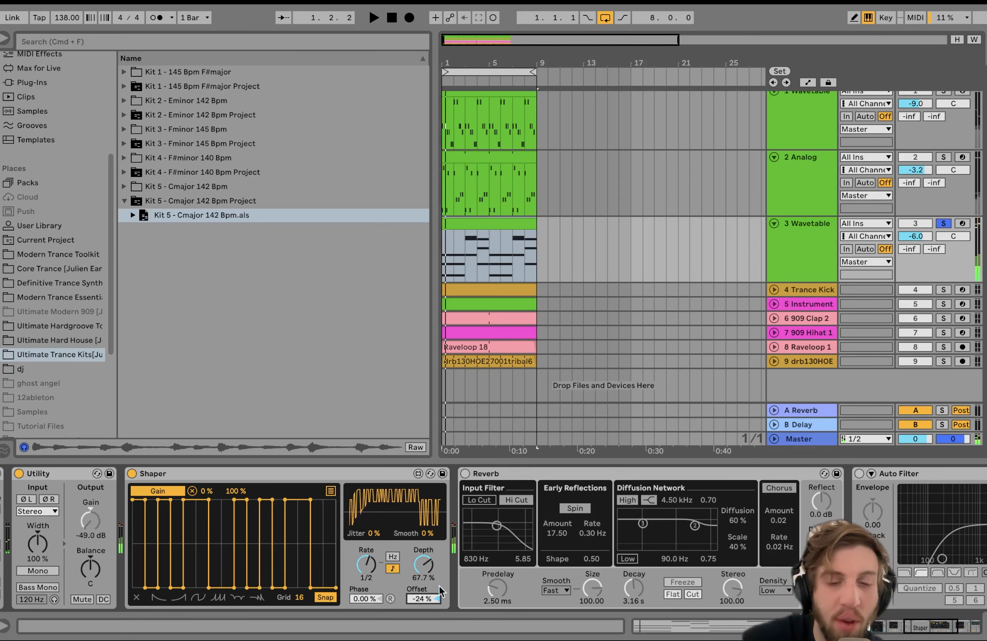
Switch Reverb, the second Auto Filter and Auto Pan back on in the 3 Wavetable chain, and audition the chords.
scroll(446, 601, "right", 2)
scroll(445, 602, "right", 5)
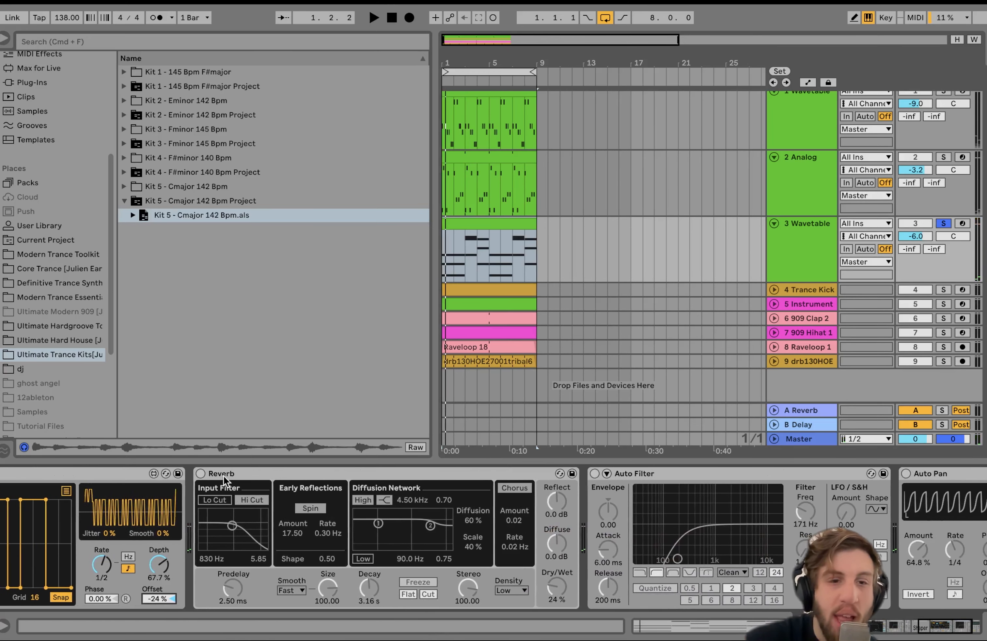
left_click(201, 473)
scroll(202, 471, "right", 3)
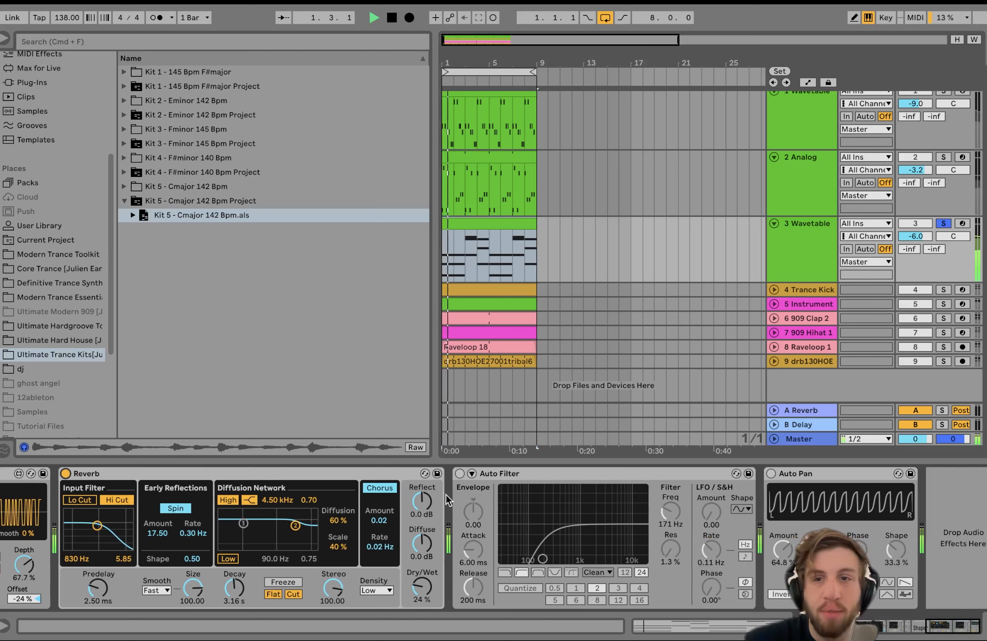
left_click(460, 473)
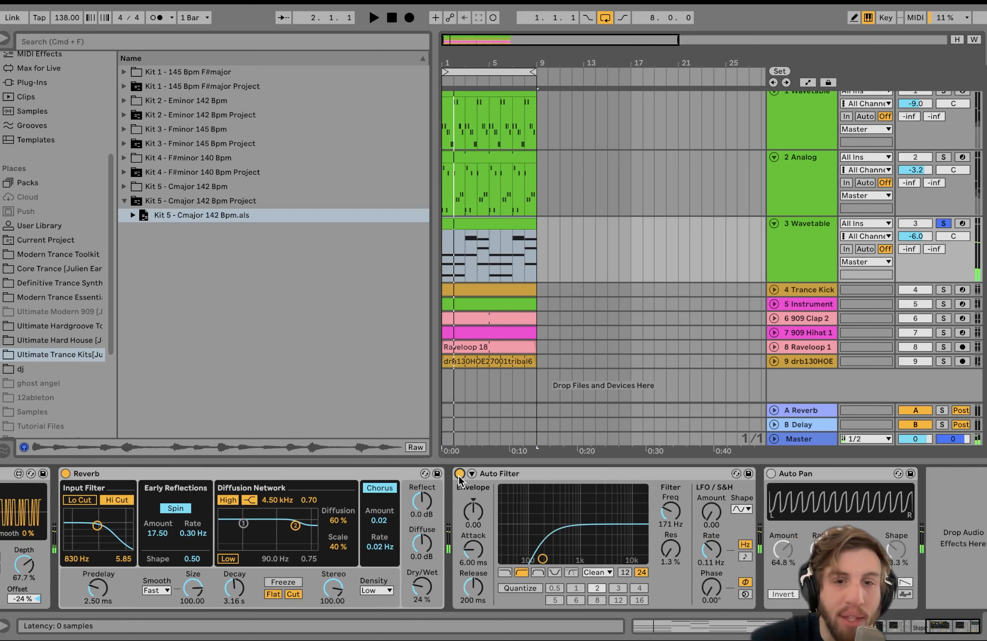
left_click(771, 473)
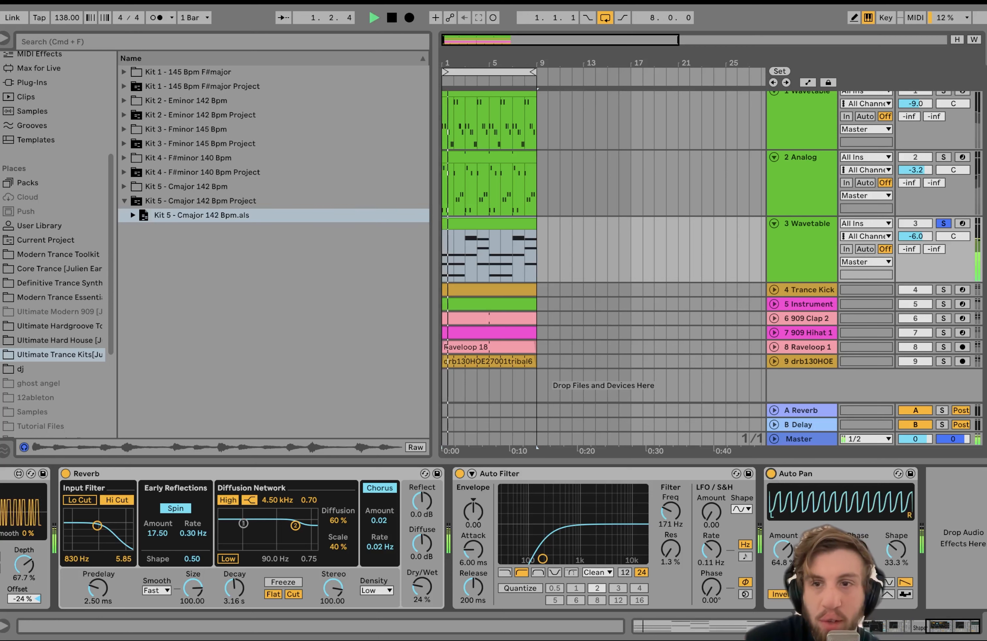
Compare the final effects on the 2 Analog and 1 Wavetable tracks, including their Auto Pan devices.
left_click(805, 188)
scroll(804, 158, "up", 1)
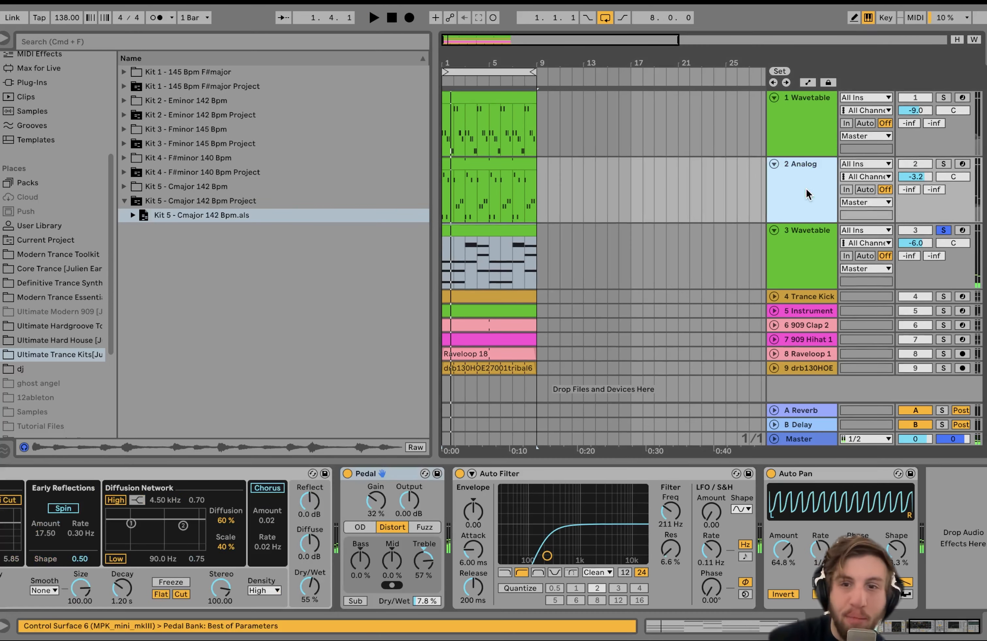
left_click(802, 106)
scroll(804, 175, "down", 1)
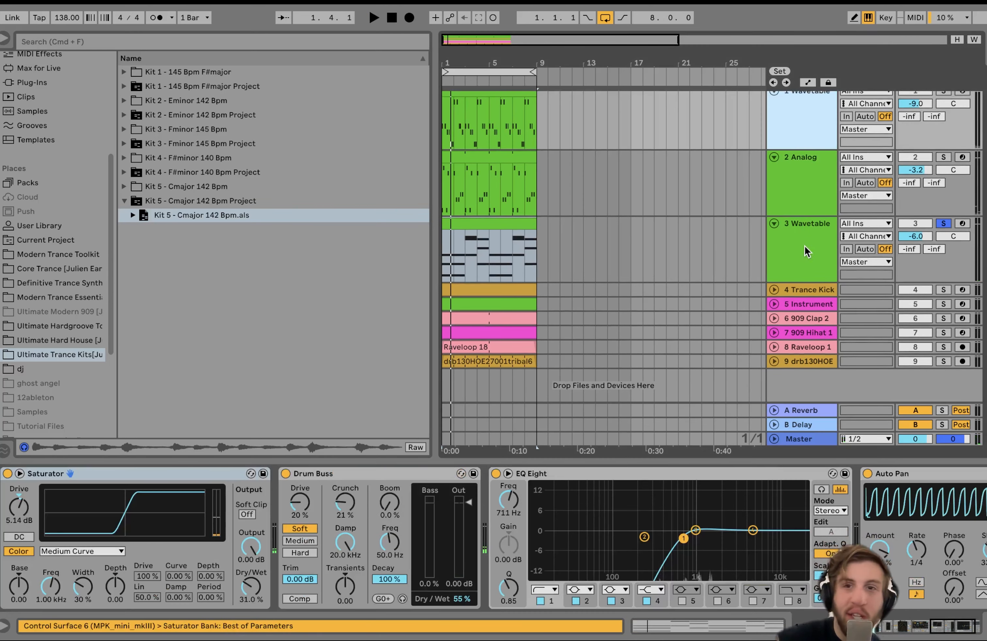
Solo tracks 1 Wavetable, 2 Analog and 3 Wavetable together, play them, and examine the Auto Pan ending the chord chain.
left_click(804, 233)
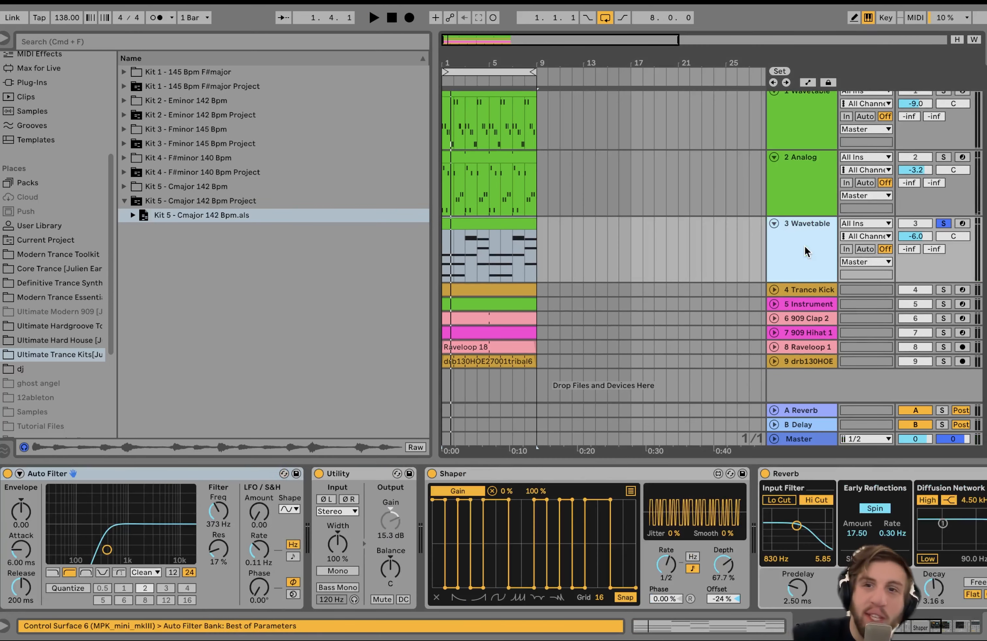
left_click(817, 125, "shift")
left_click(942, 159)
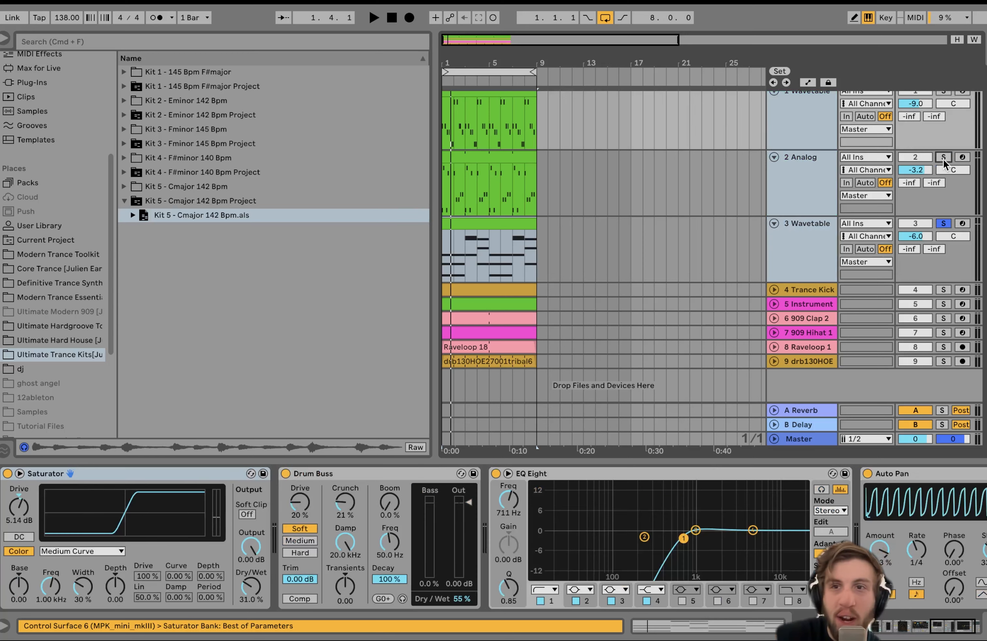
key("space")
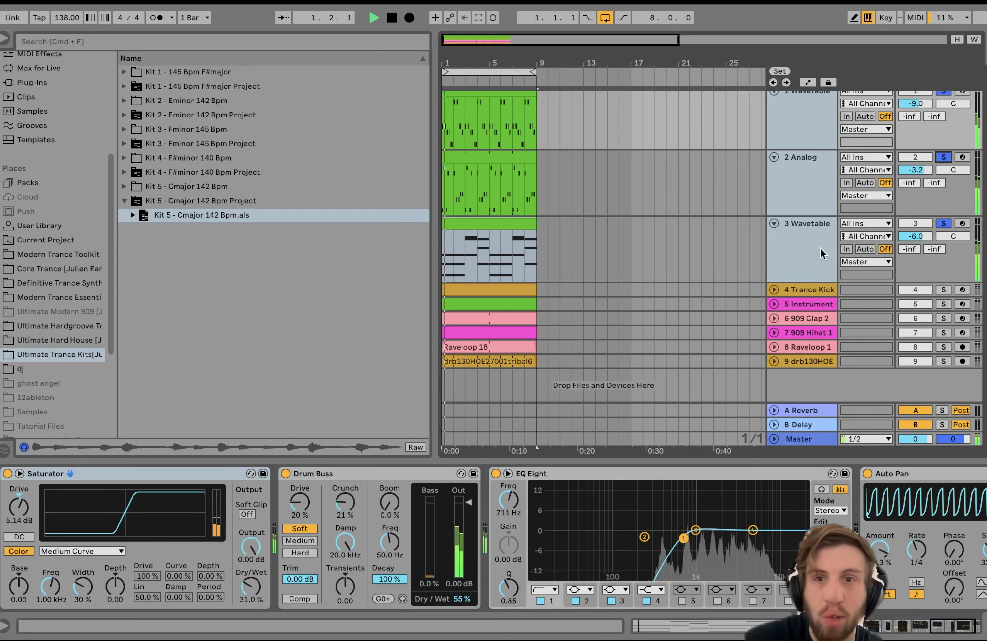
left_click(814, 269)
scroll(815, 268, "up", 1)
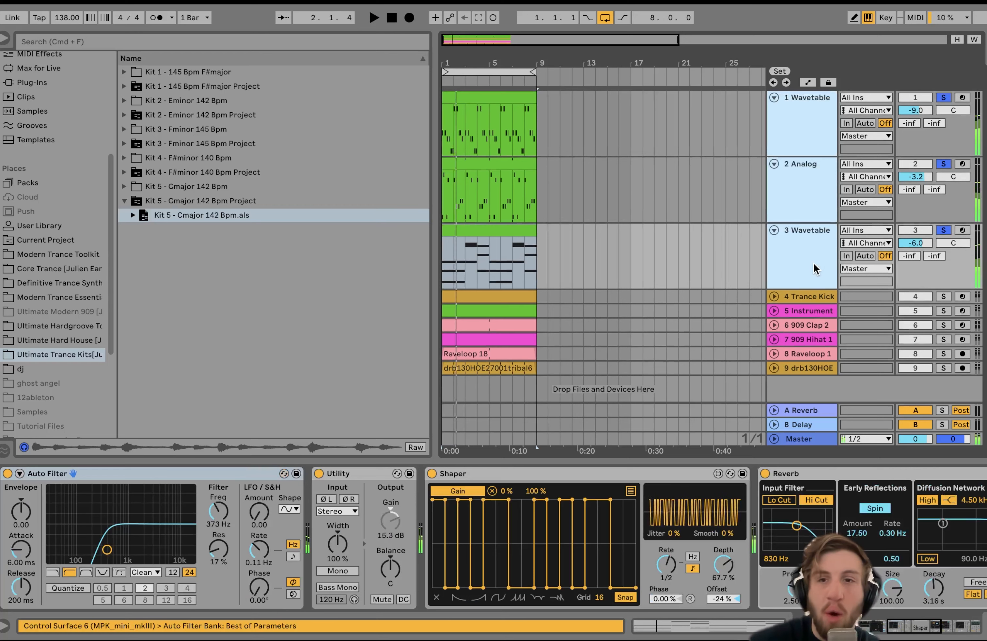
left_click(798, 250)
scroll(798, 523, "right", 10)
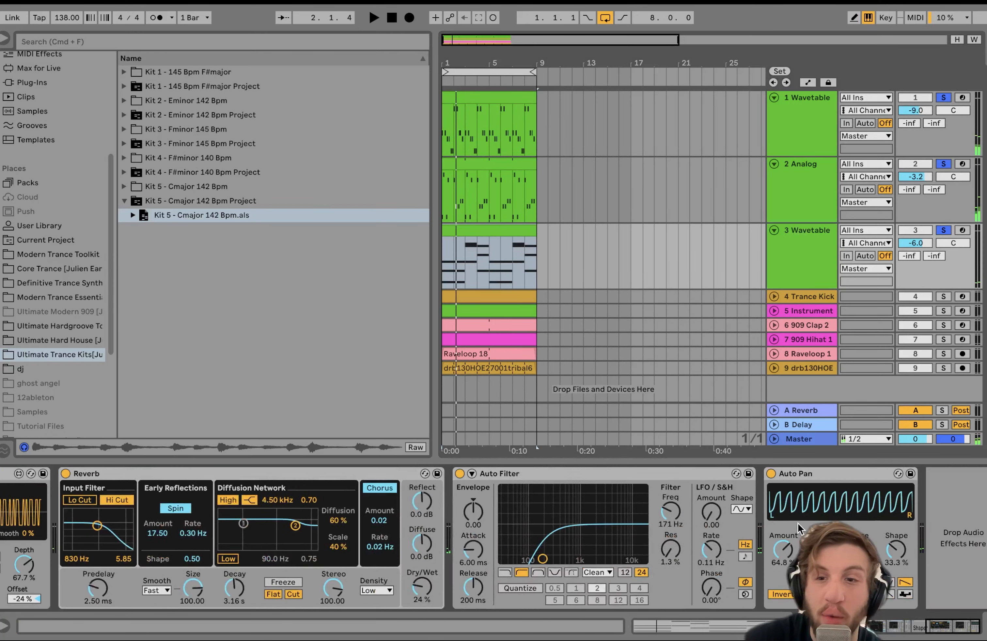
Solo the 4 Trance Kick and 5 Instrument tracks together and play them from the start.
left_click(812, 297)
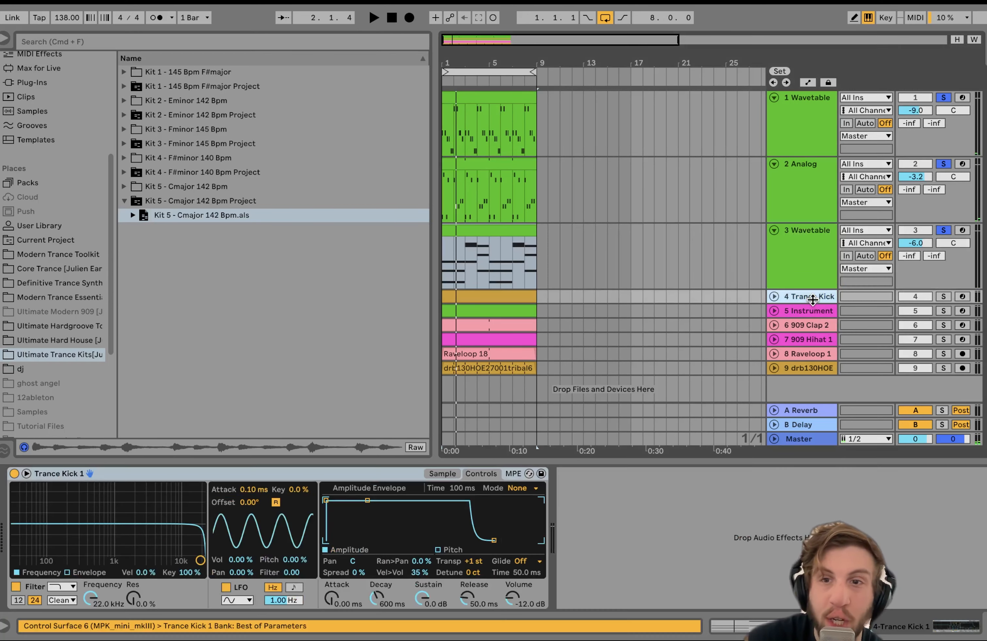
left_click(807, 311)
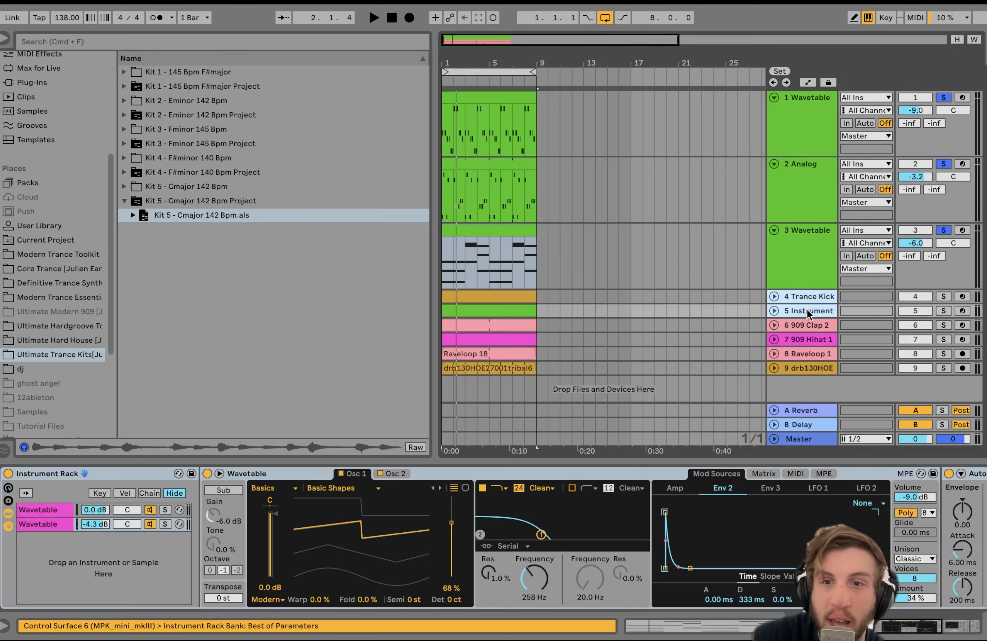
left_click(943, 295)
key("space")
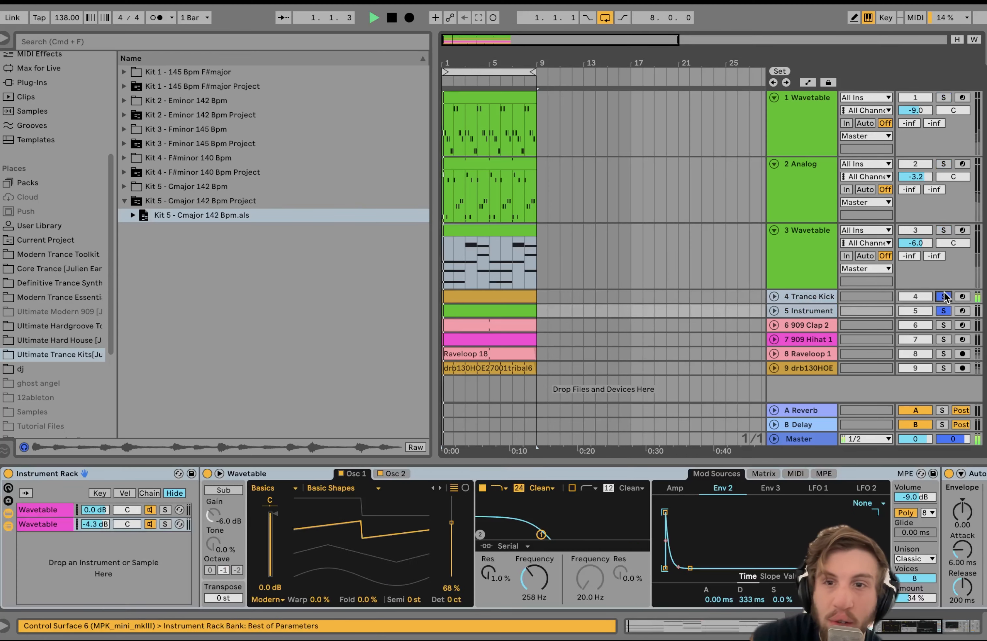
Unfold the Trance Kick and 5 Instrument tracks in the arrangement, and show the kick's sampler device.
left_click(774, 297)
left_click(803, 295)
left_click(795, 367)
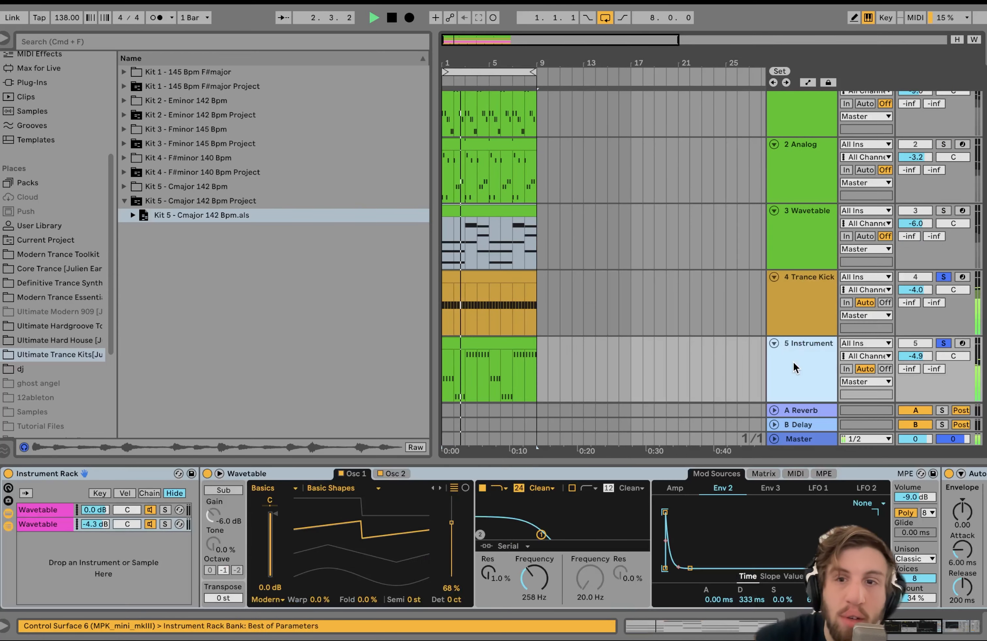
left_click(798, 319)
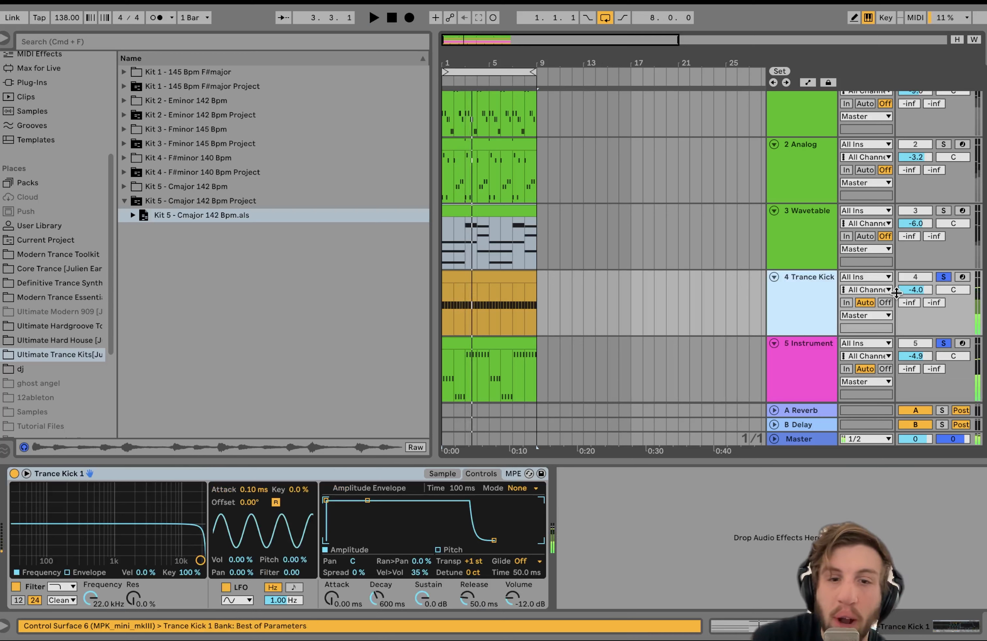
Solo the Trance Kick alone and audition it while examining its transposition and amplitude envelope.
left_click(941, 278)
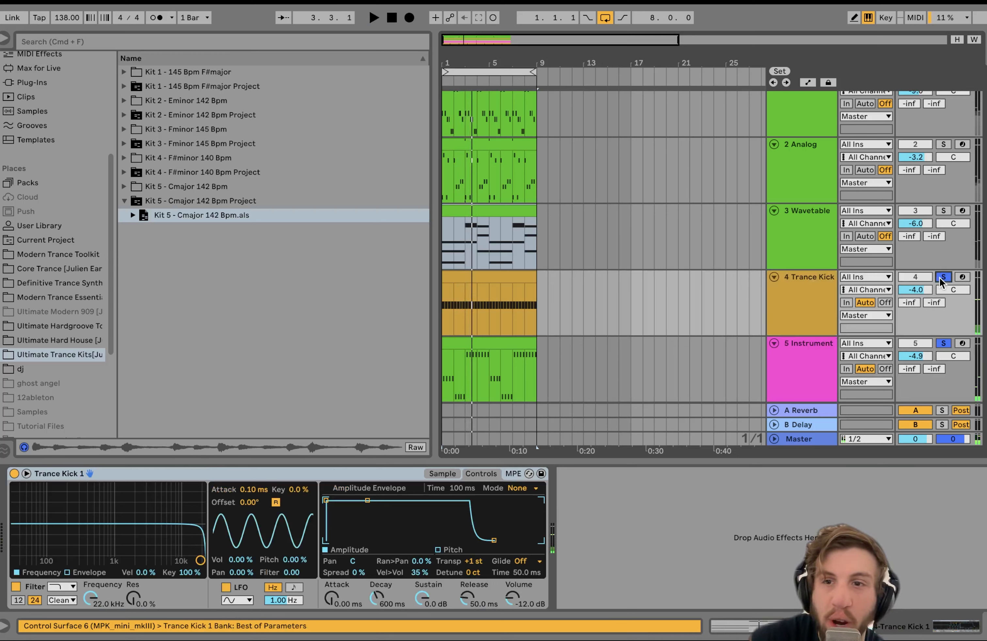
left_click(826, 305)
key("space")
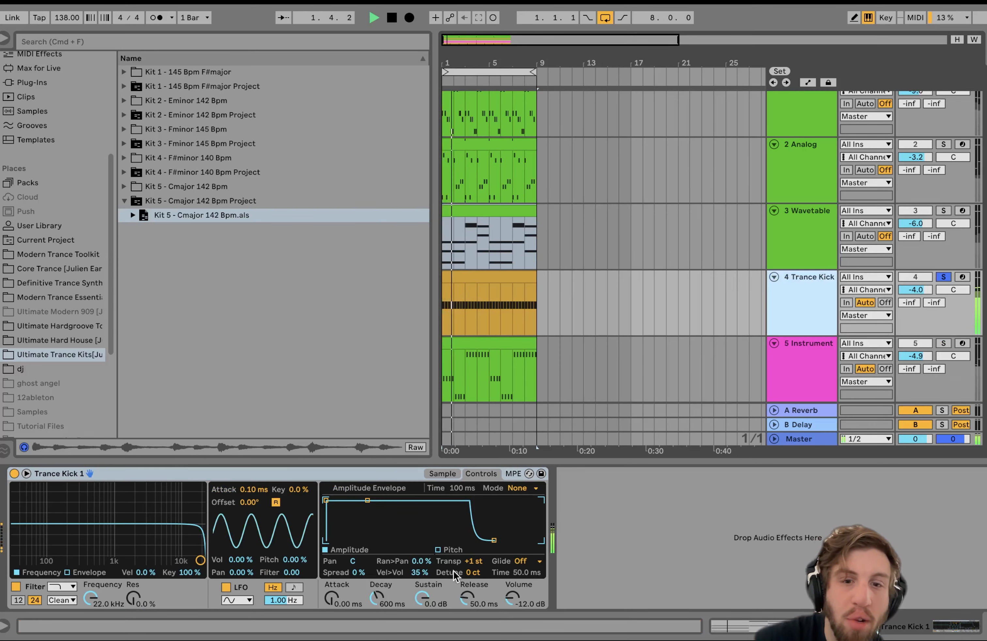
key("space")
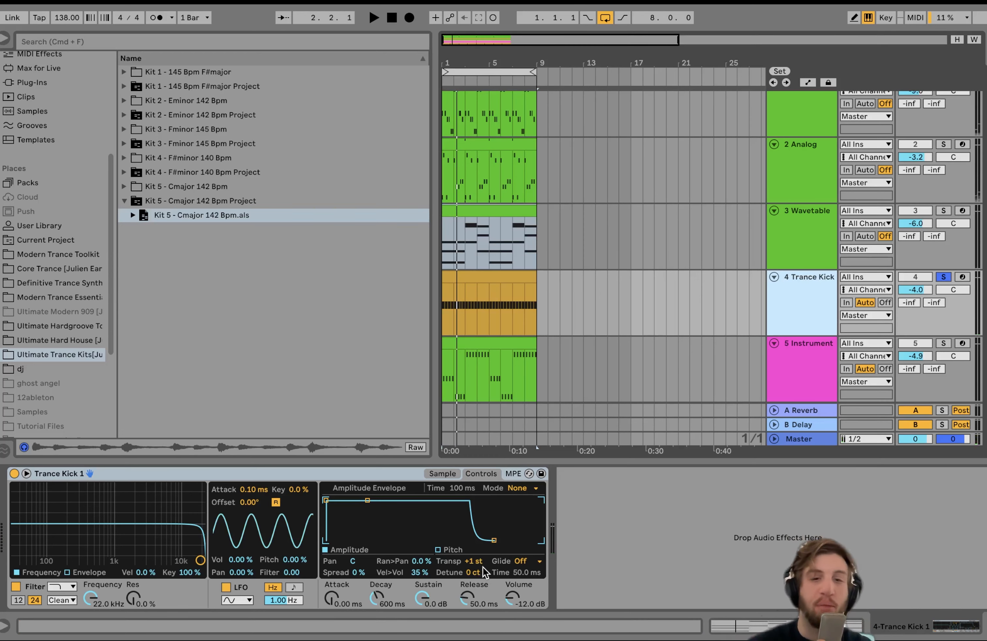
key("space")
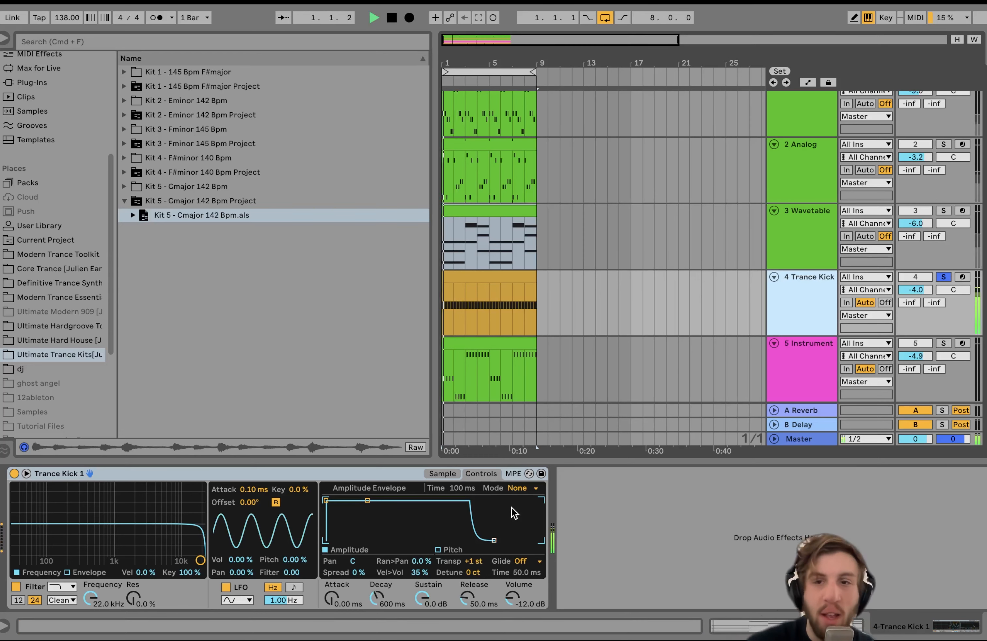
Solo the 5 Instrument track alone, show its Instrument Rack, and audition the bassline.
left_click(943, 344)
left_click(814, 371)
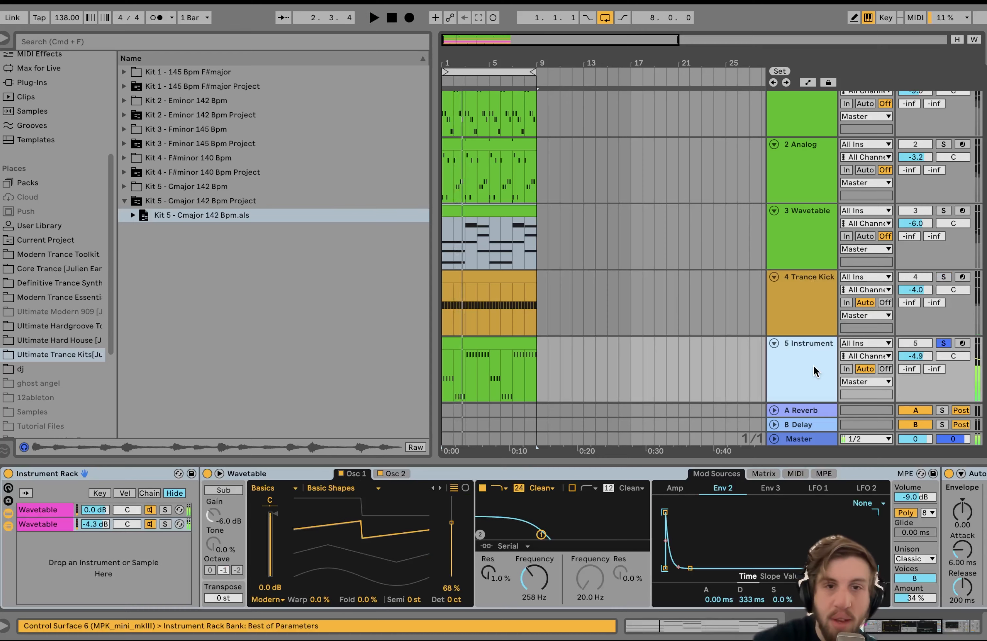
left_click(462, 346)
key("space")
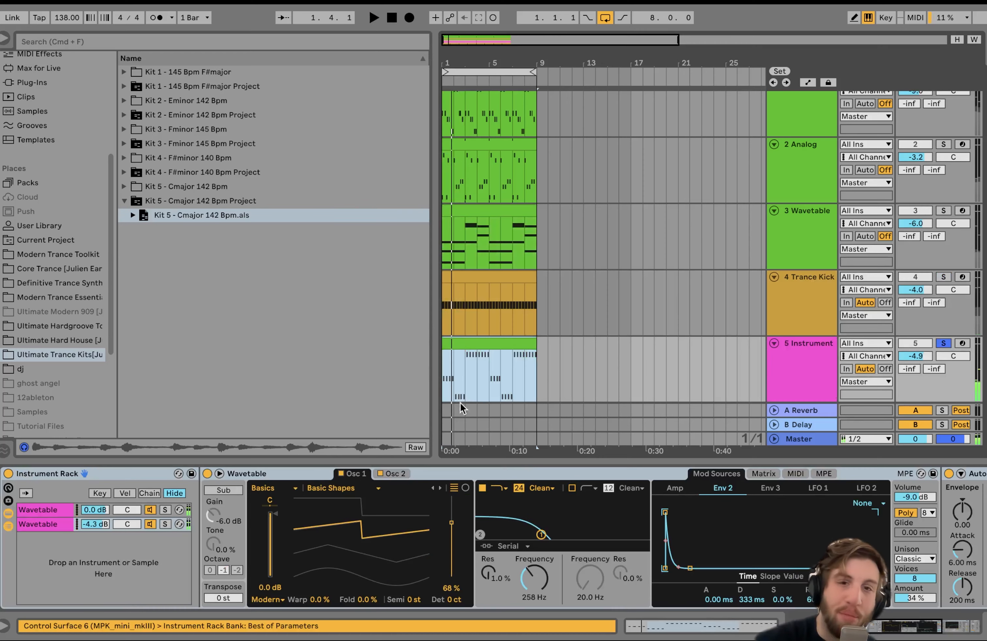
Open the 5 Instrument clip's notes and audition the bassline pitches C1, A0 and E1.
double_click(460, 345)
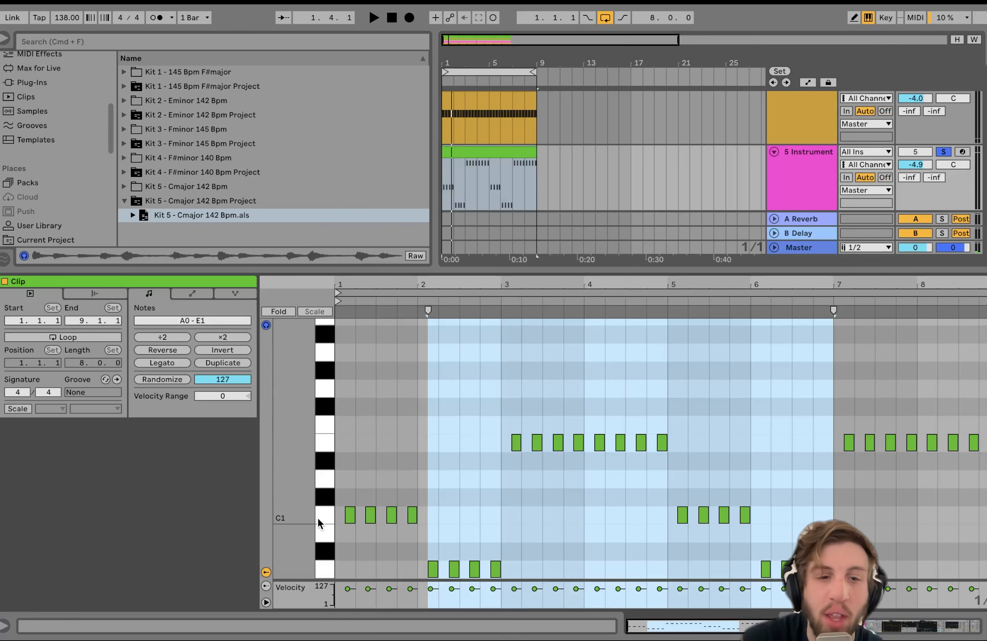
scroll(319, 518, "down", 5)
scroll(320, 518, "up", 4)
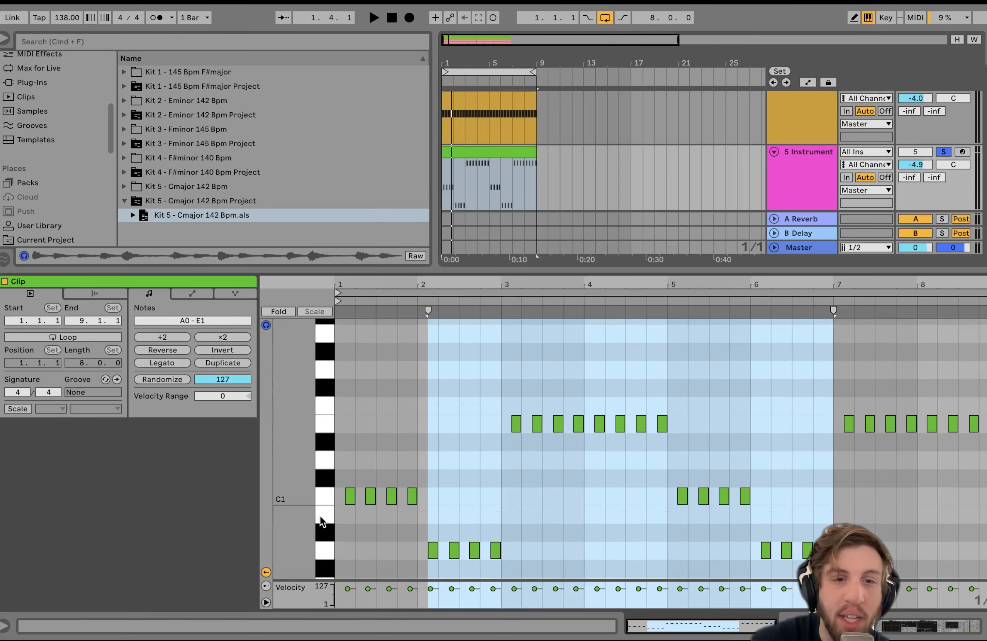
left_click(329, 424)
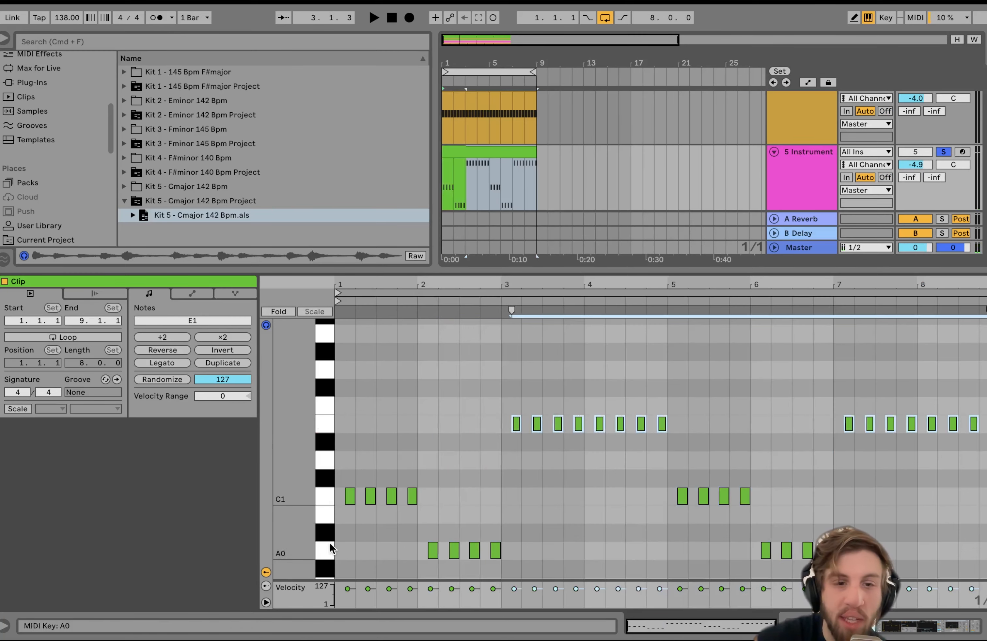
left_click(323, 490)
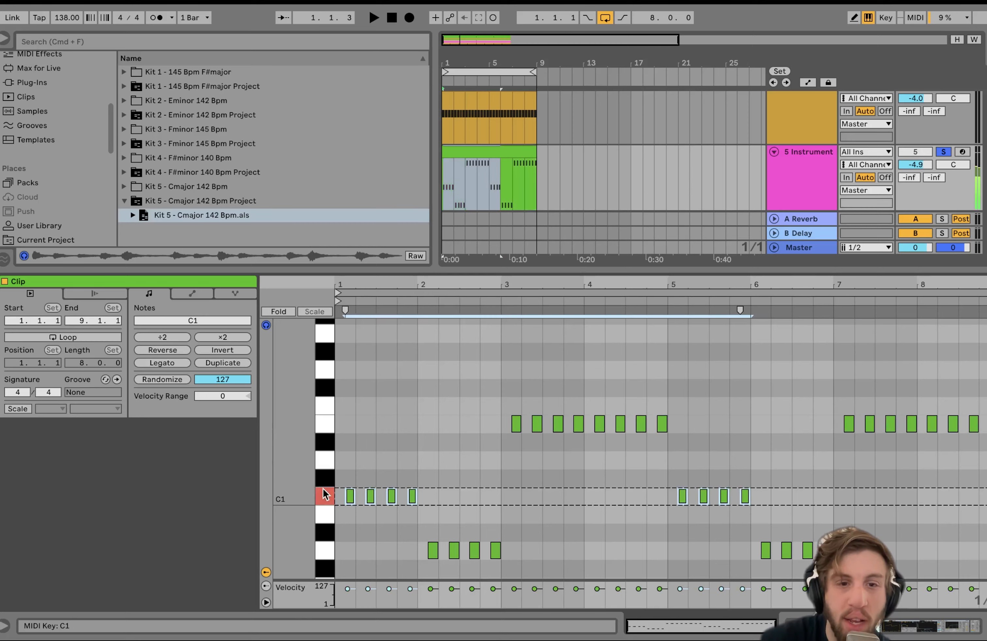
left_click(321, 544)
left_click(323, 423)
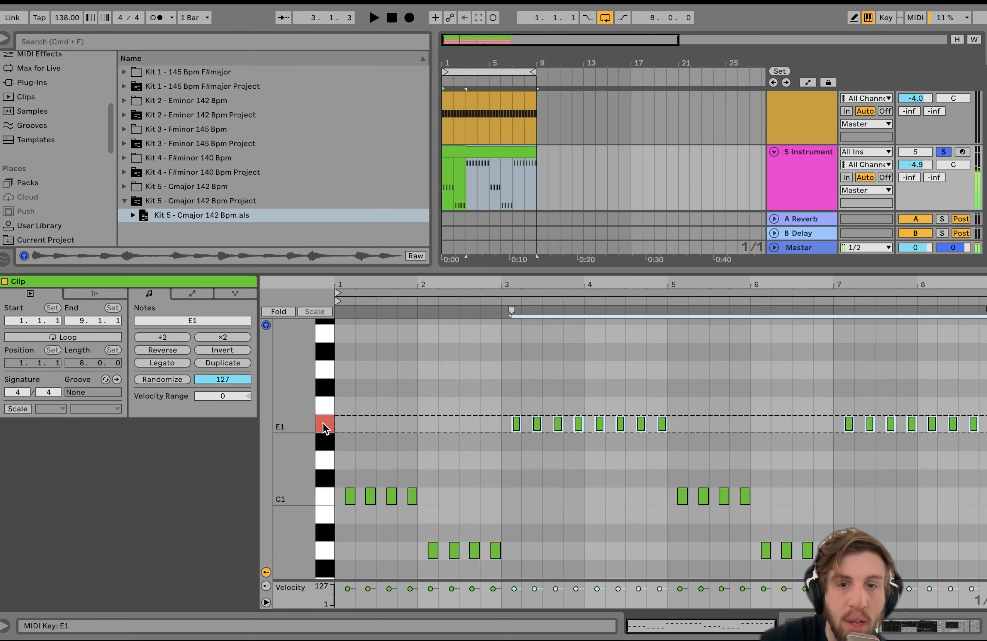
Audition the bassline alone and together with the Trance Kick, and return to soloing only the 5 Instrument track.
key("space")
left_click(866, 190)
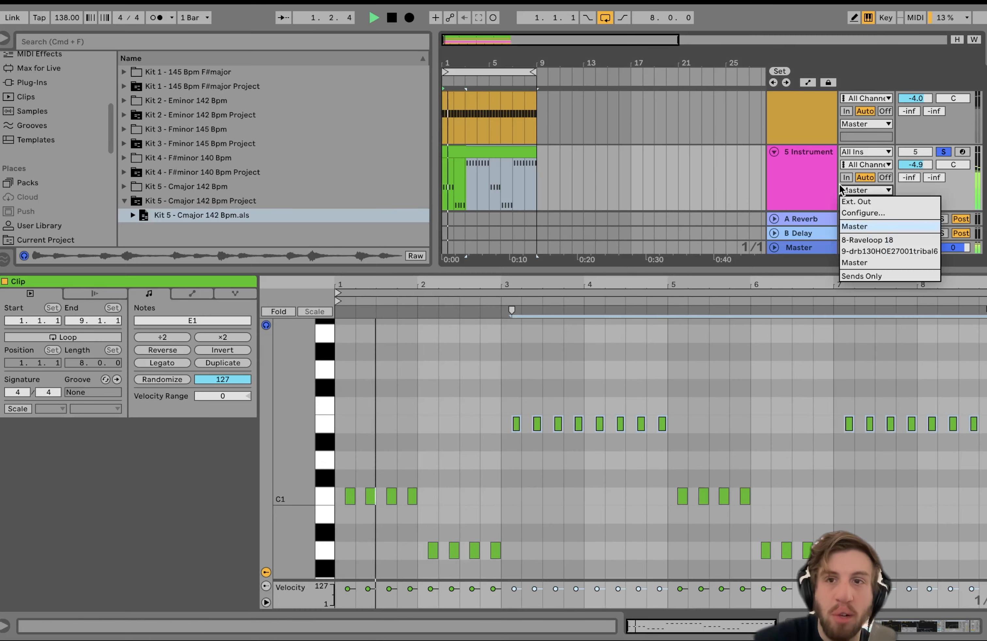
key("Escape")
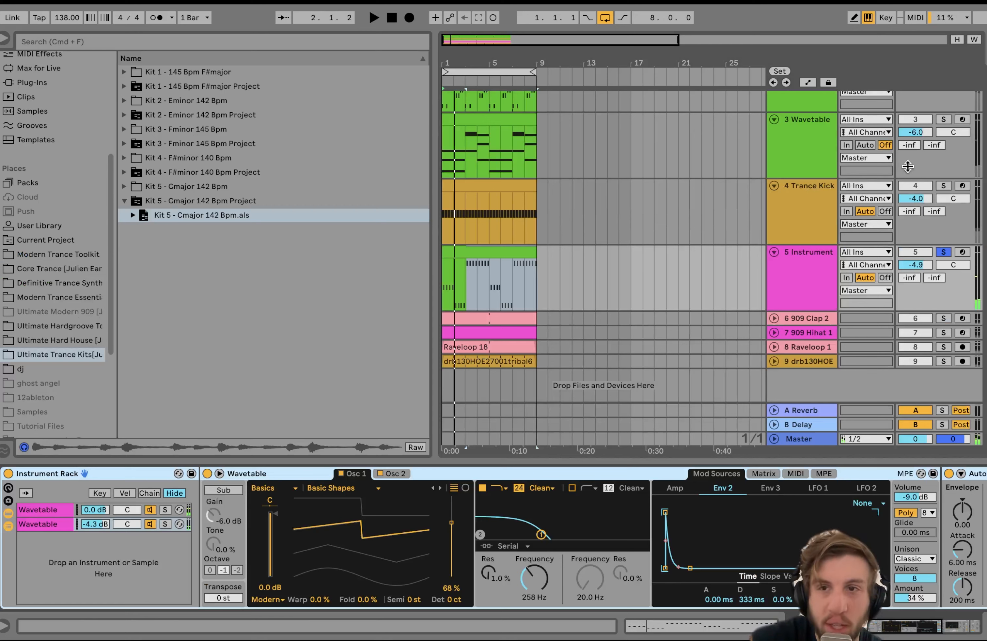
left_click(941, 186)
key("space")
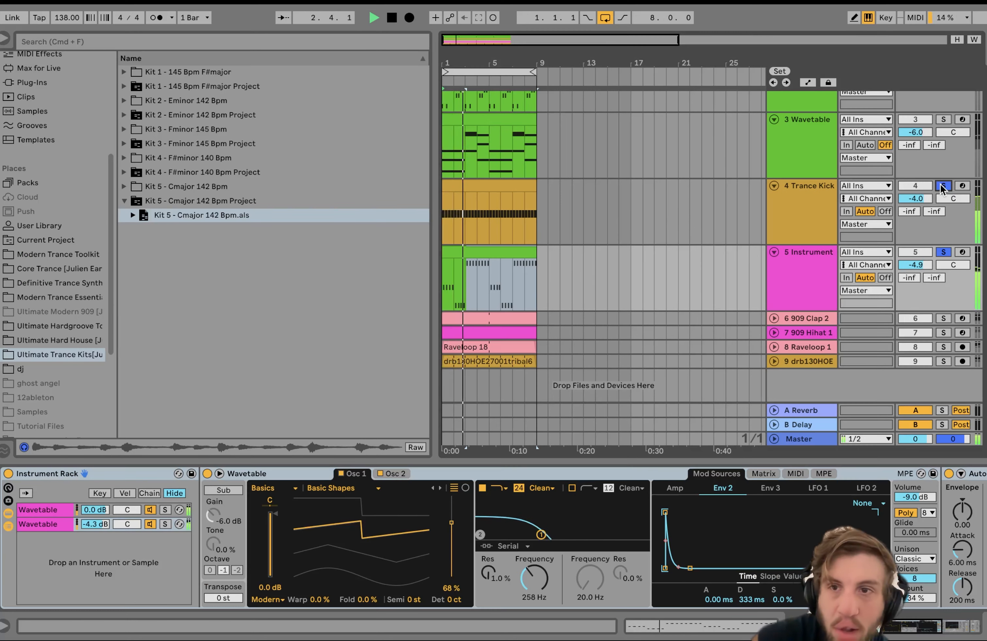
left_click(943, 185)
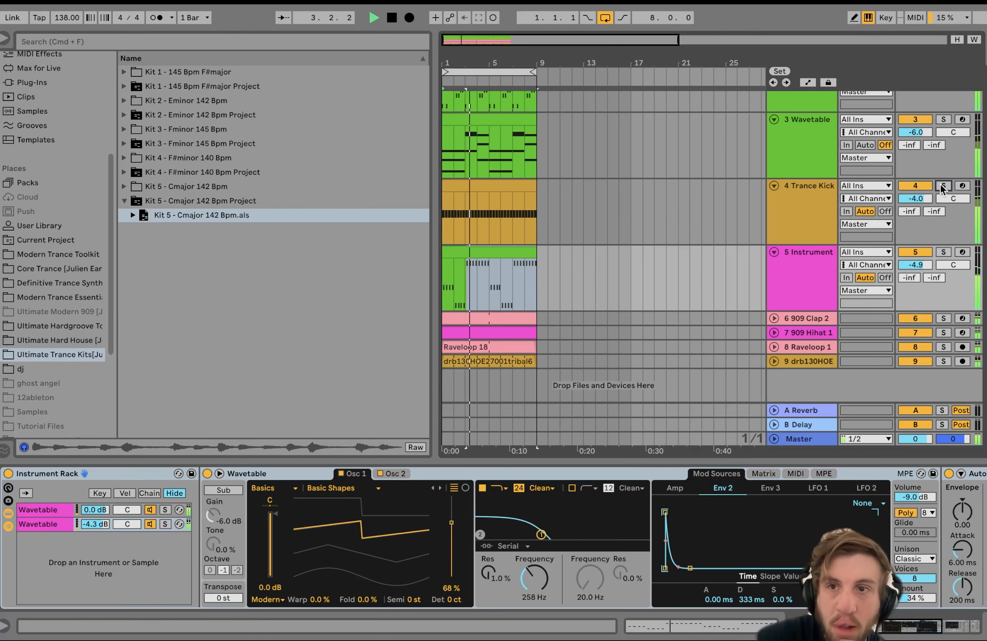
key("space")
left_click(944, 252)
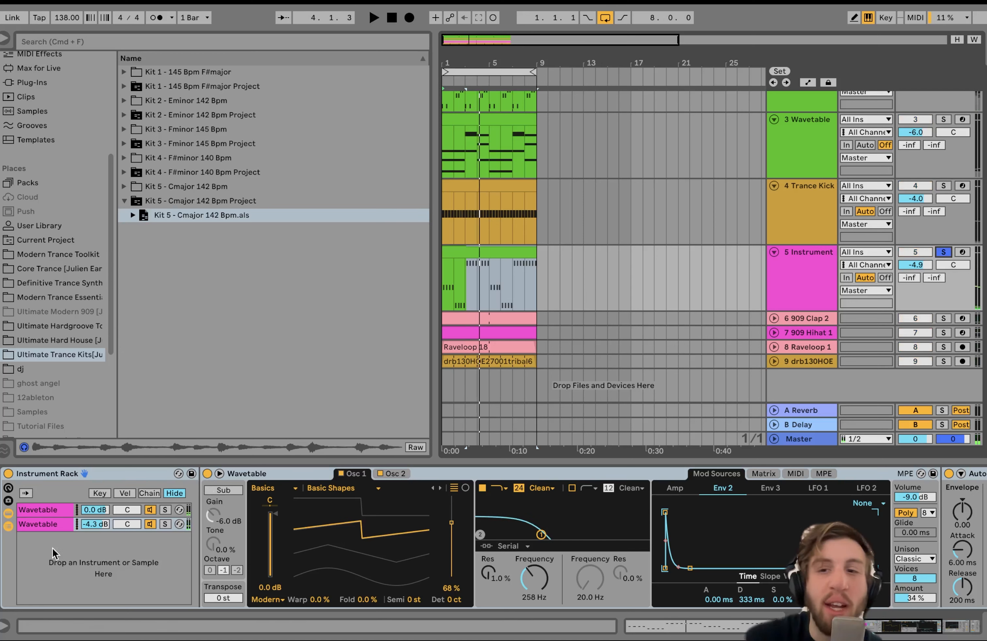
Solo the Instrument Rack's first Wavetable chain and audition it while examining its second oscillator and modulation matrix.
left_click(44, 511)
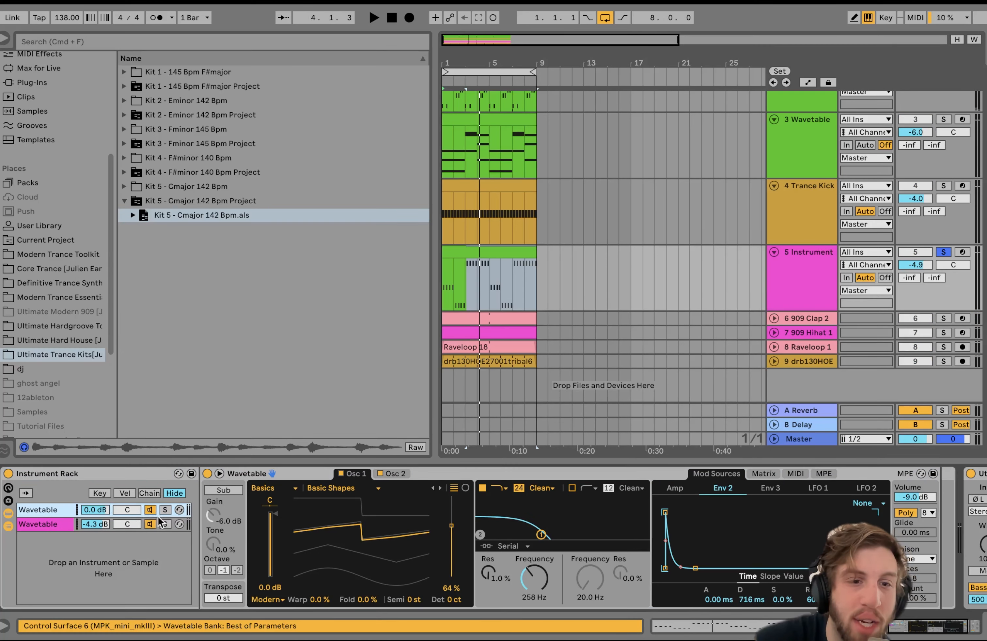
key("space")
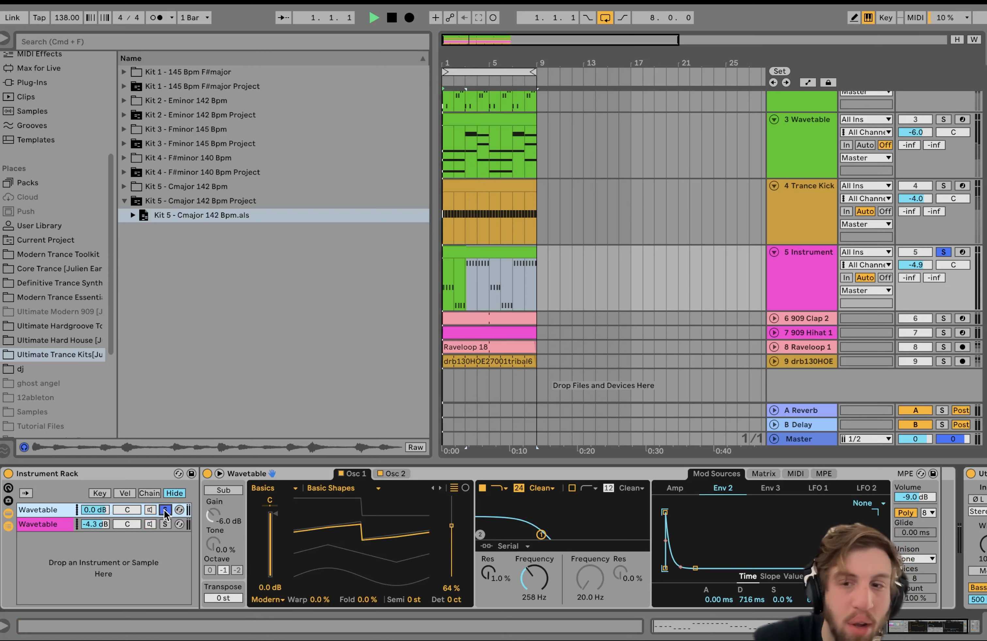
left_click(393, 475)
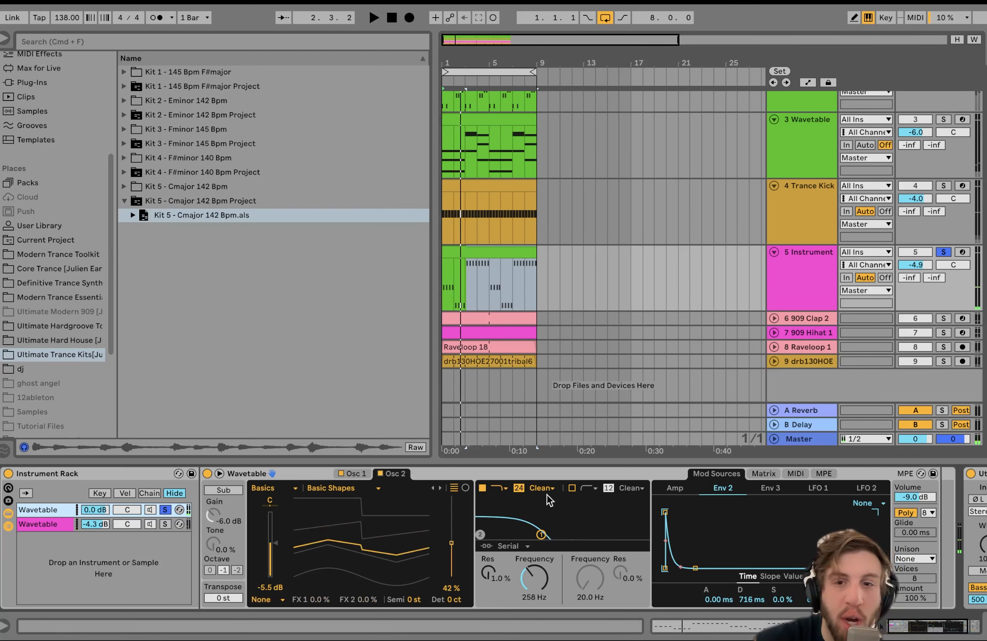
left_click(764, 473)
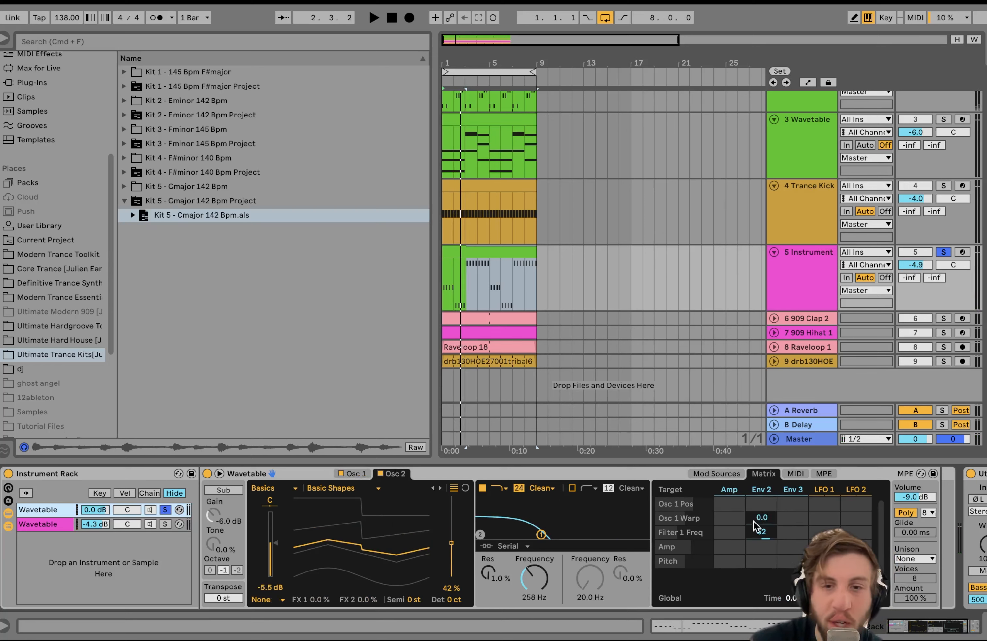
key("space")
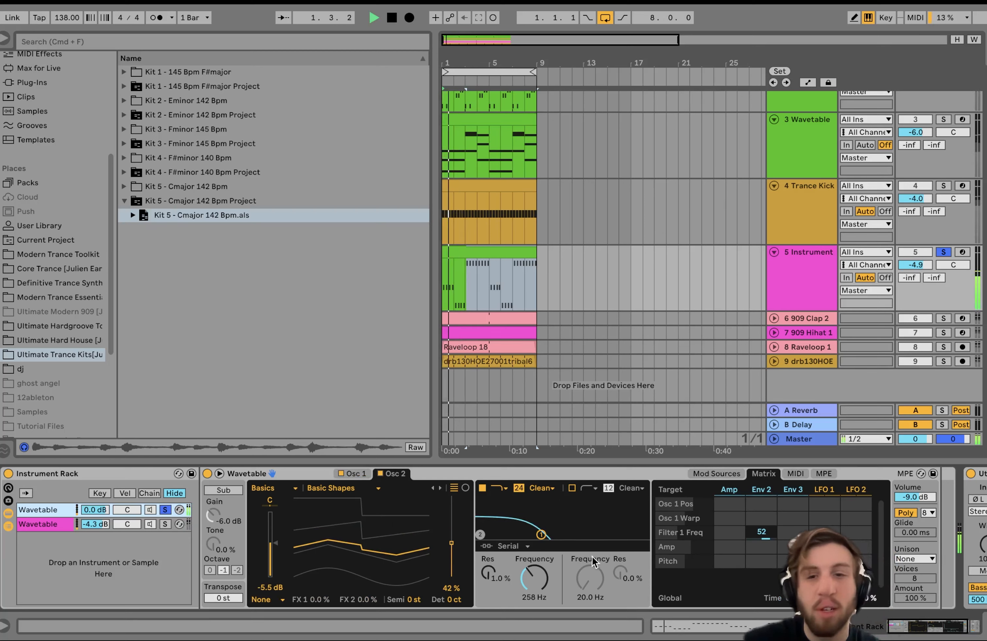
key("space")
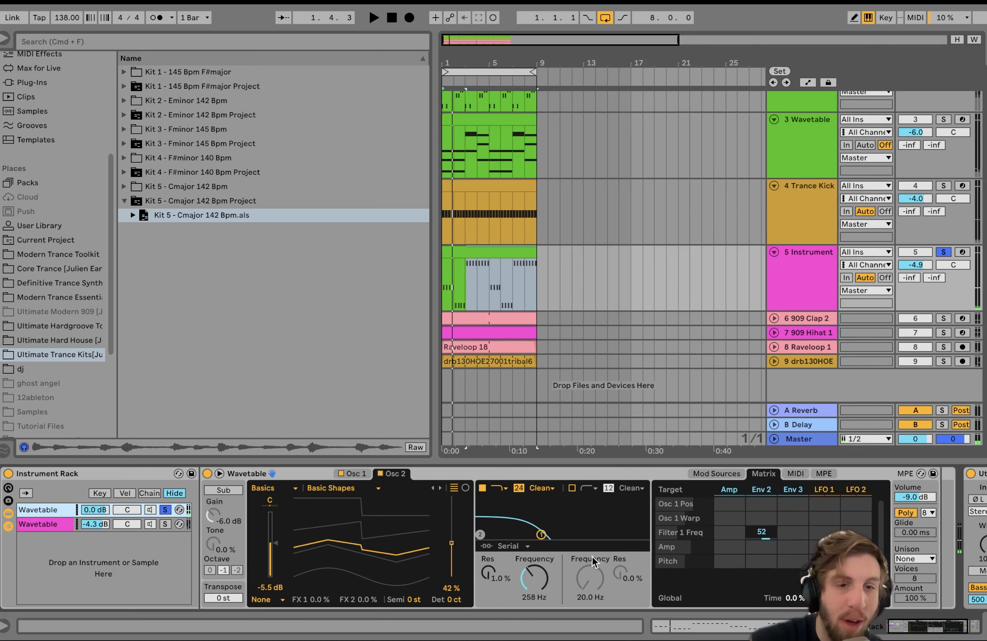
key("space")
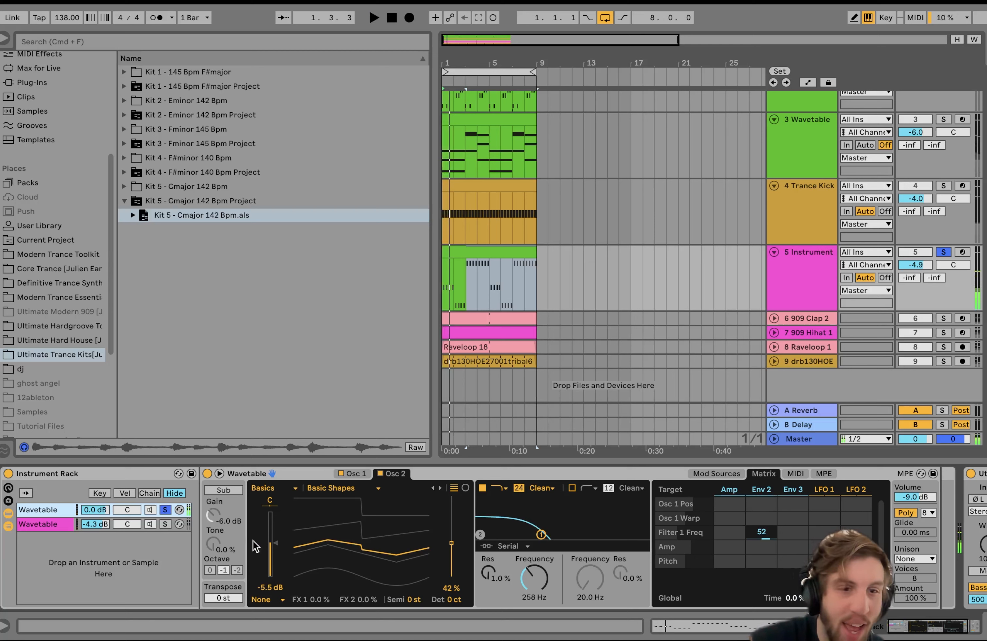
Solo the rack's second Wavetable chain instead and audition it while examining both oscillators and the unison settings.
left_click(165, 525)
key("space")
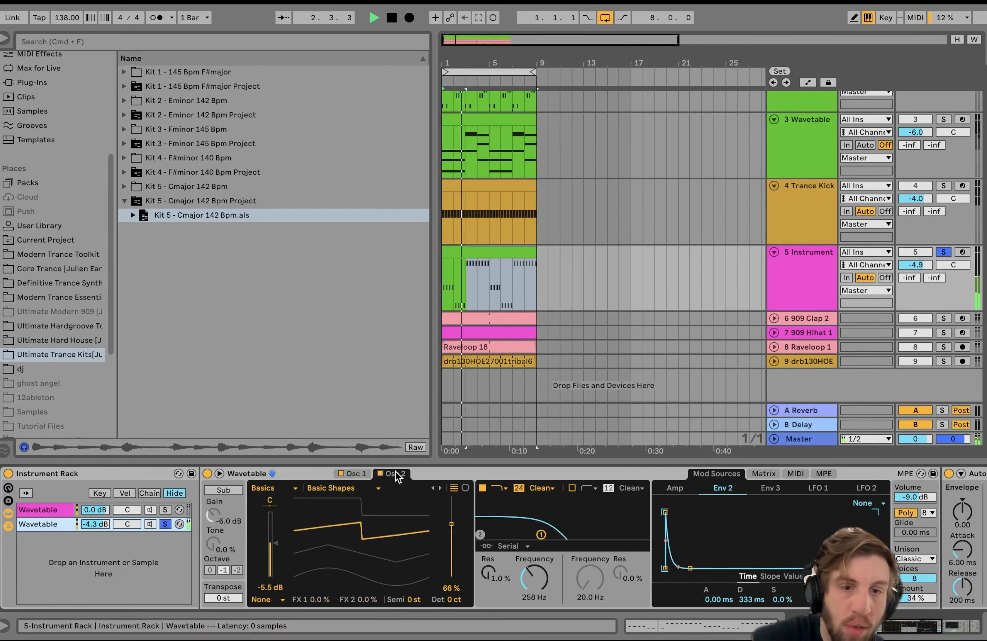
key("space")
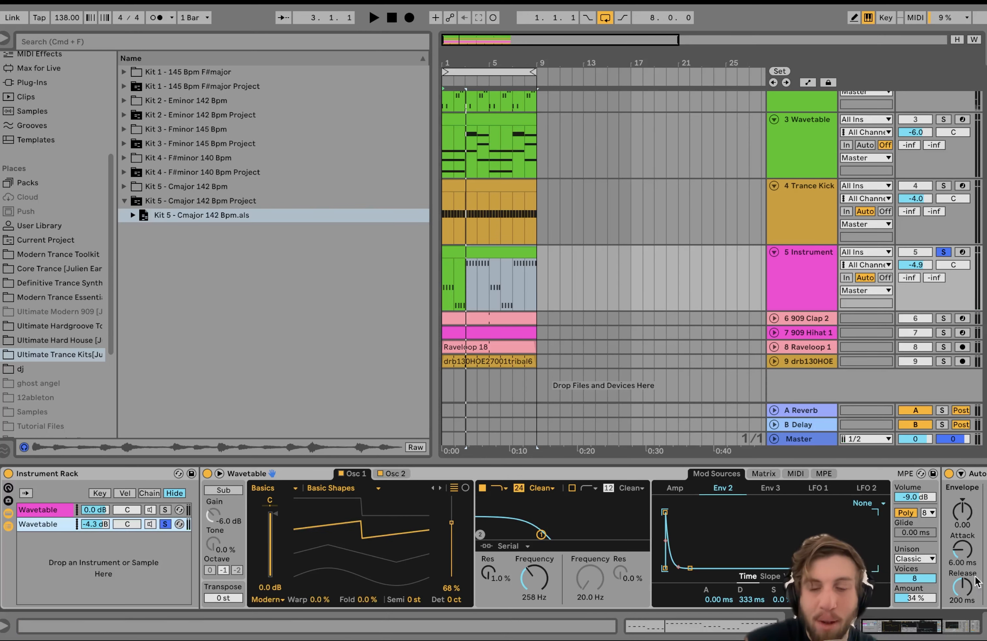
key("space")
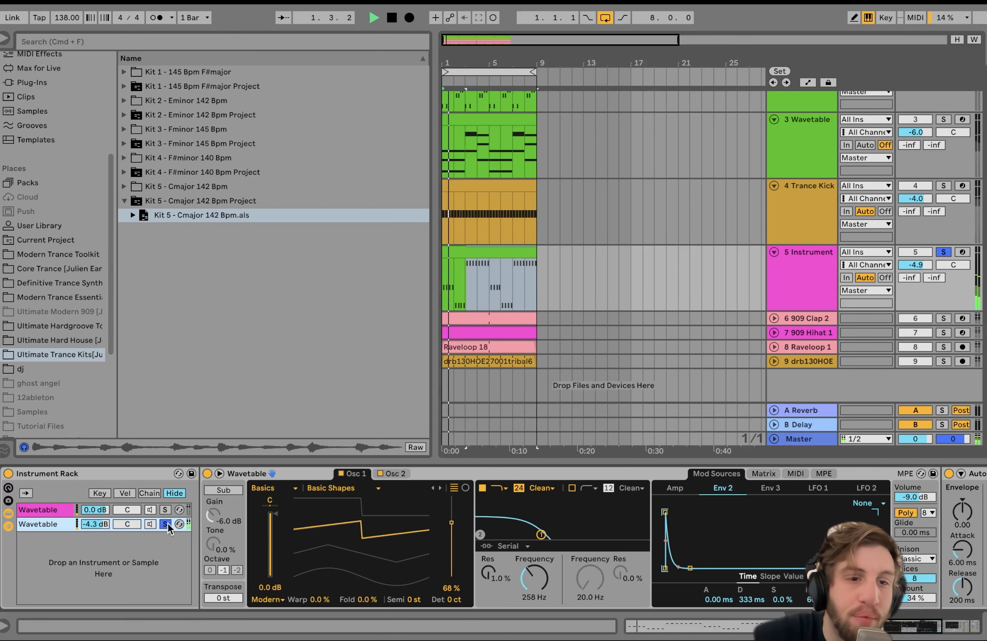
Show the second chain's Auto Filter and audition the chain with the filter bypassed and enabled.
left_click(164, 524)
scroll(164, 525, "right", 5)
key("space")
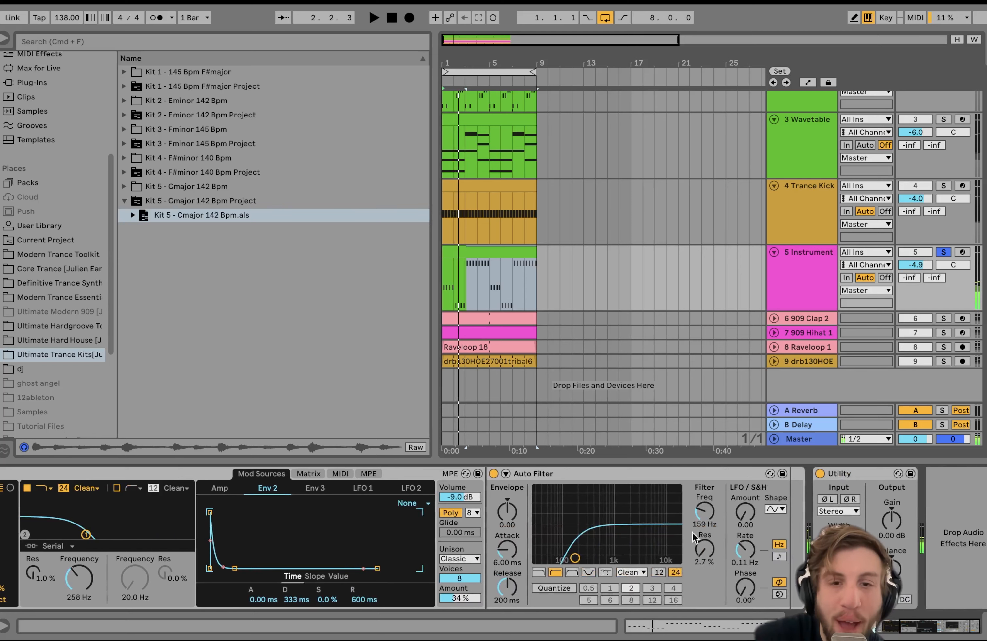
scroll(537, 556, "left", 5)
key("space")
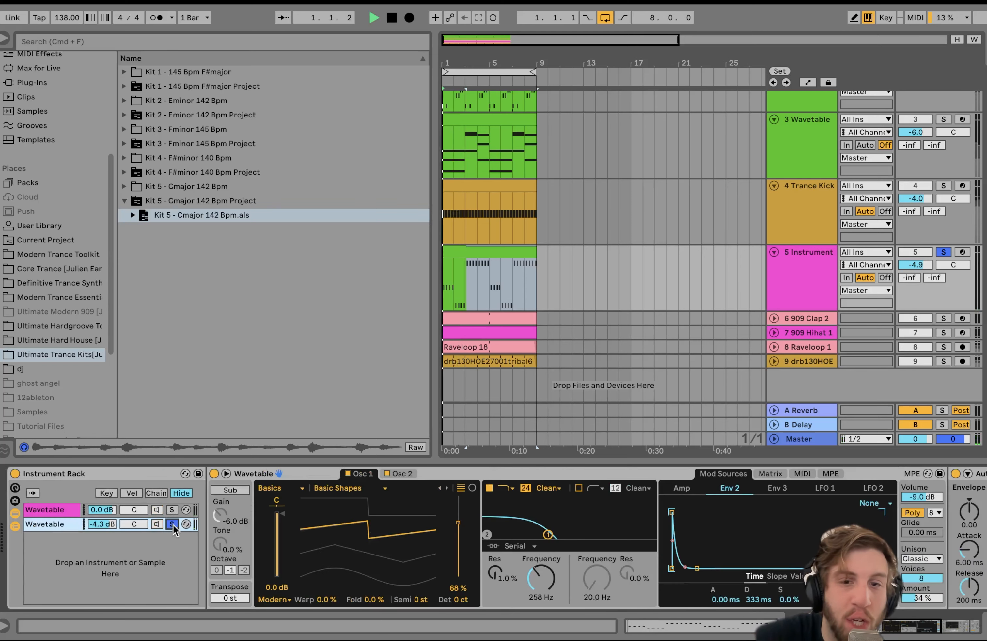
scroll(495, 477, "right", 5)
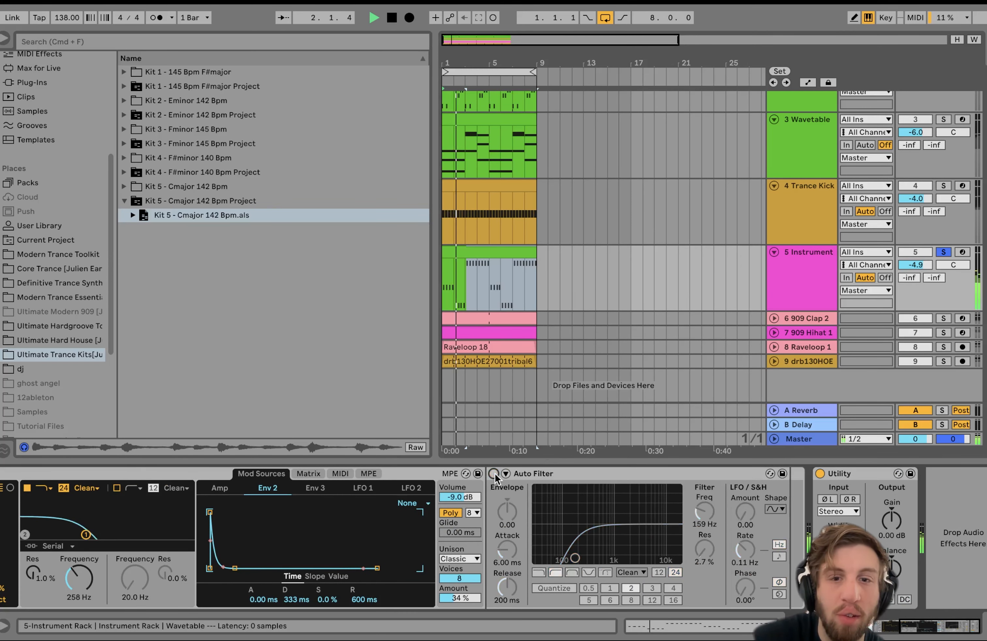
scroll(207, 491, "left", 5)
key("space")
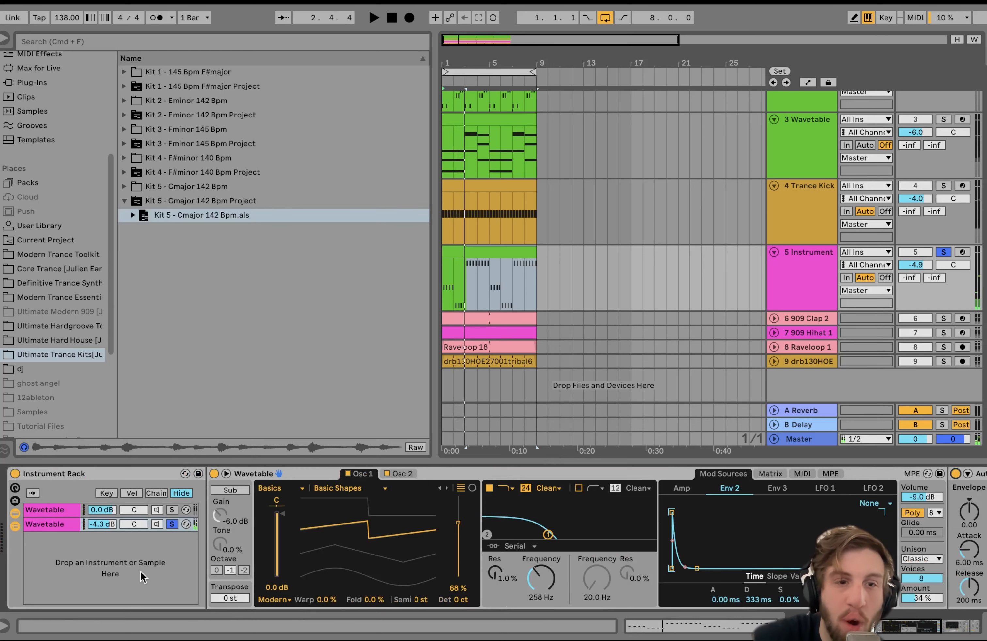
Take the second Wavetable chain out of solo and audition the layered bass with the Utility device bypassed and enabled.
left_click(173, 524)
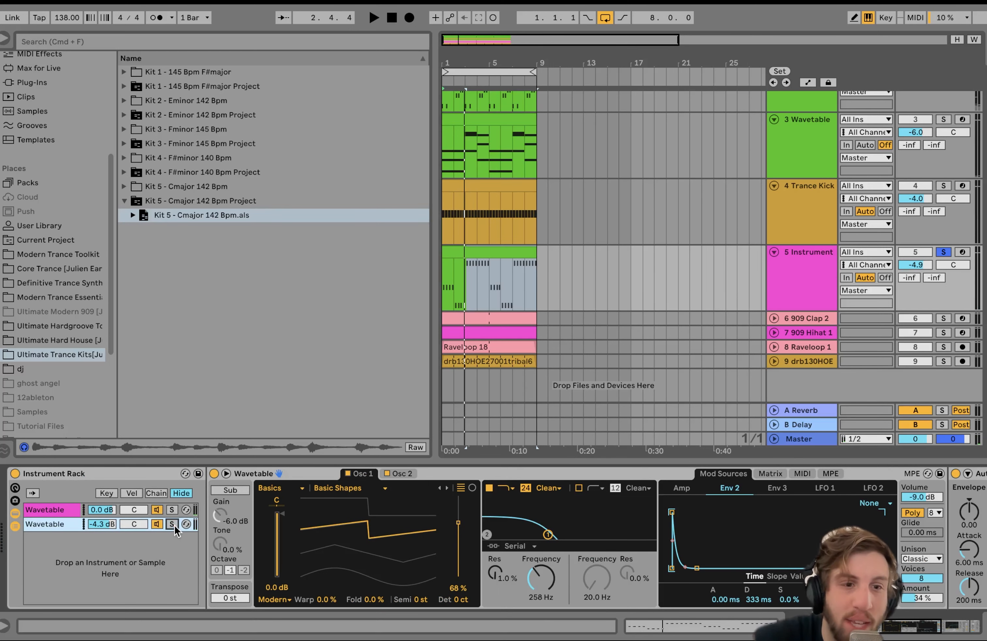
key("space")
scroll(174, 528, "right", 5)
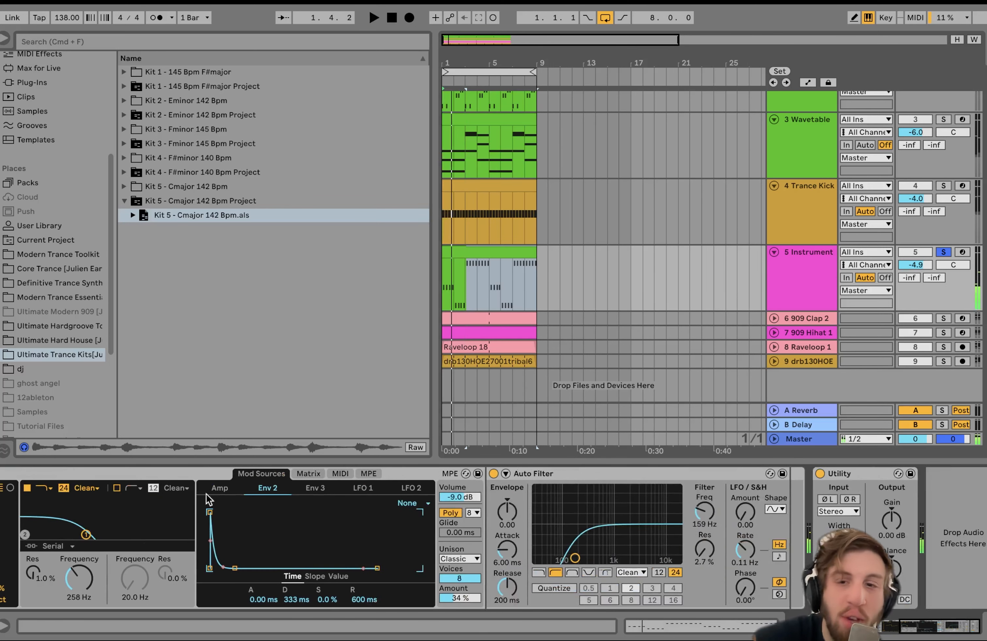
left_click(873, 479)
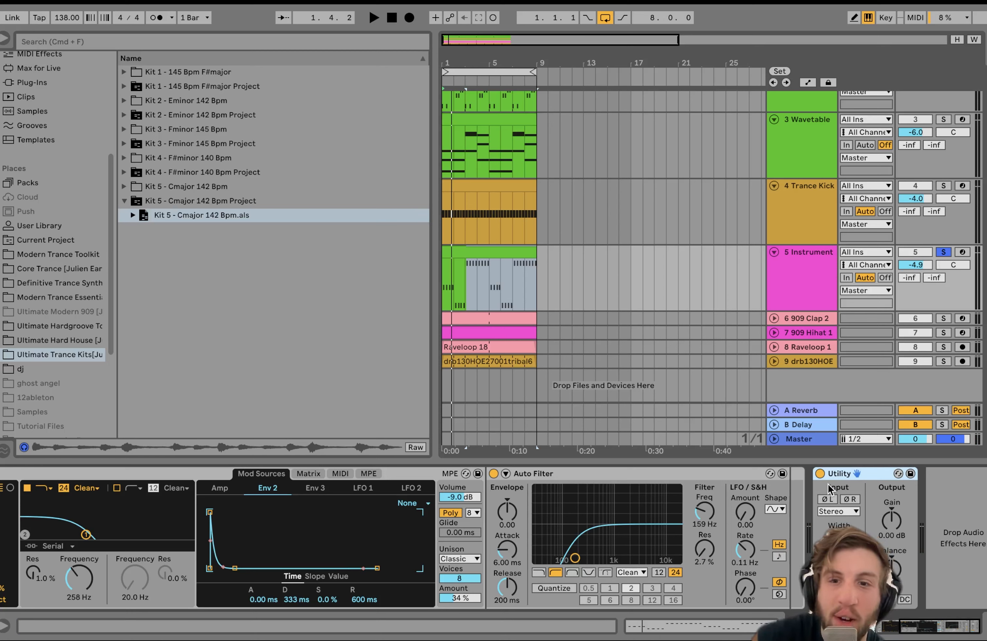
key("space")
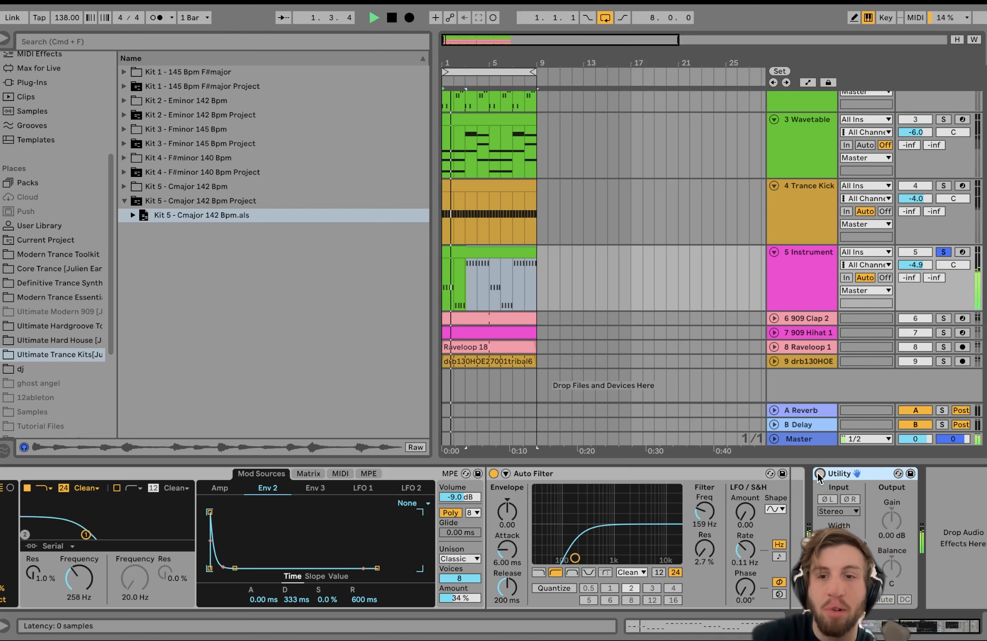
key("space")
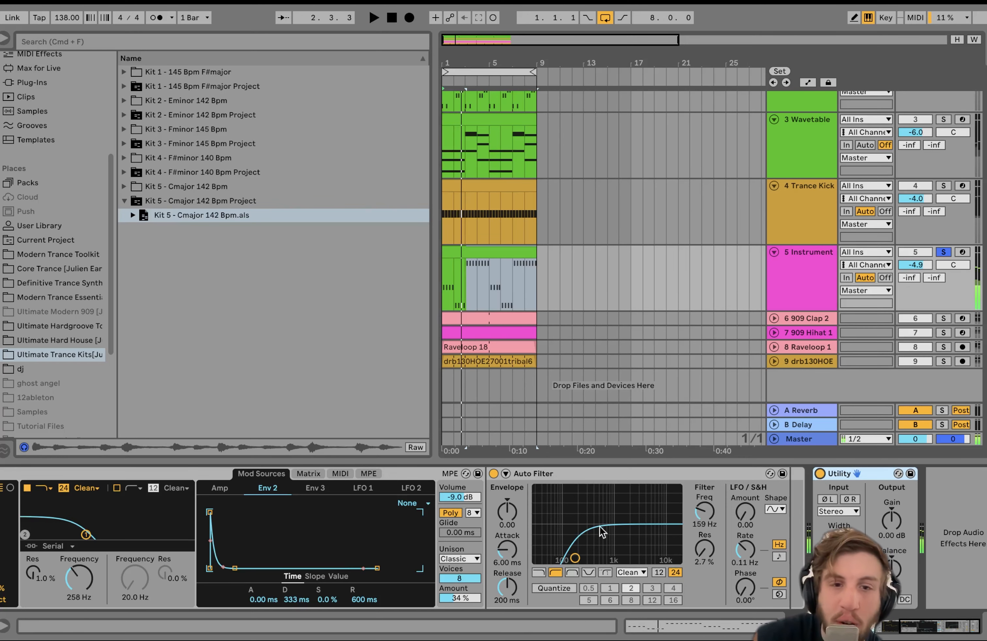
Show the devices of the rack's first and second Wavetable chains for comparison.
scroll(591, 533, "left", 10)
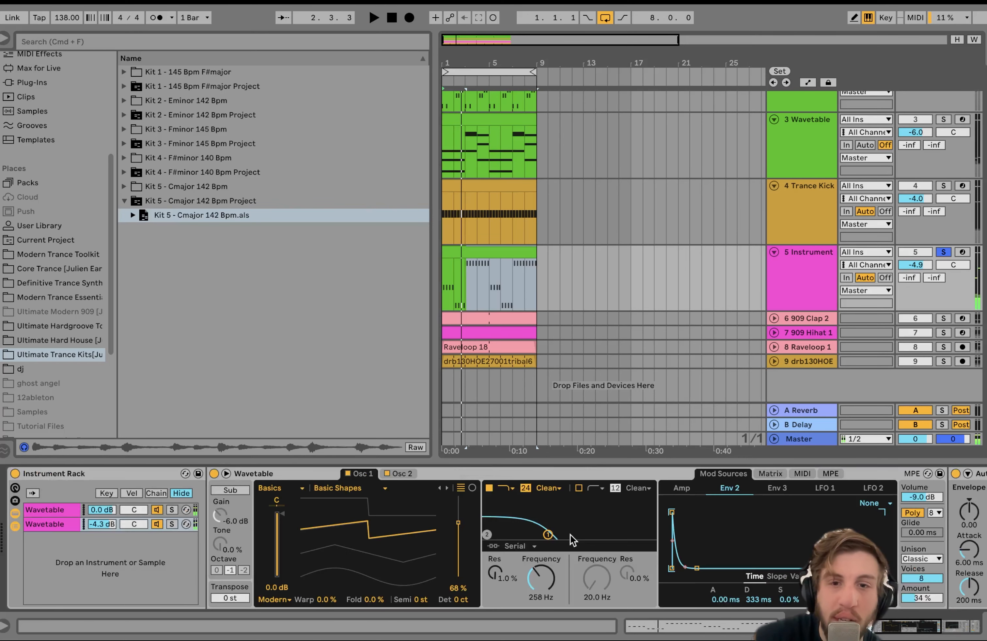
left_click(49, 511)
left_click(51, 525)
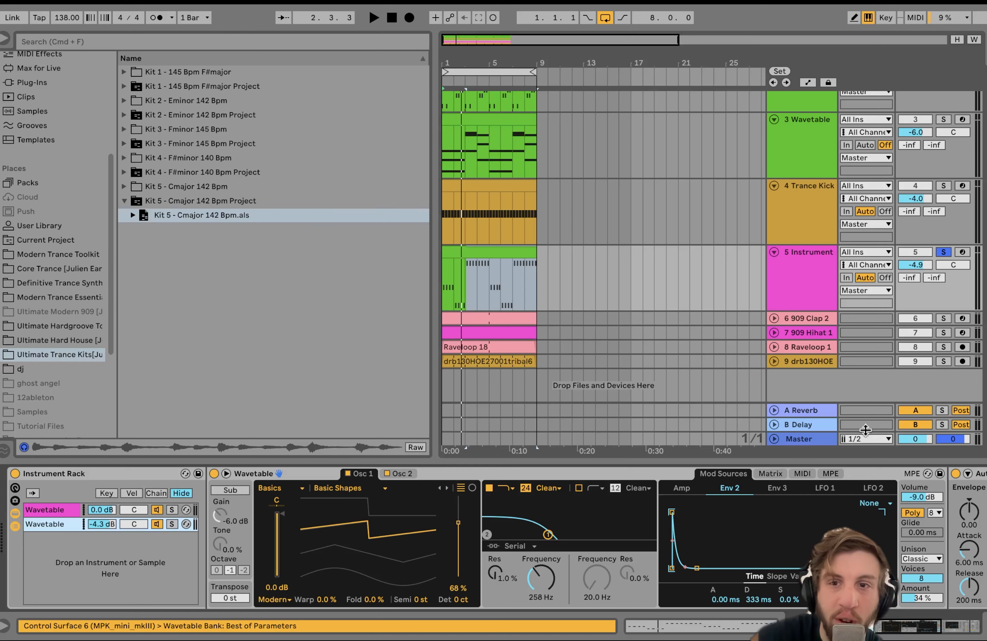
Solo the four percussion tracks from 909 Clap 2 to drb130HOE, add Trance Kick and 5 Instrument to the solo, and audition them.
left_click(818, 320)
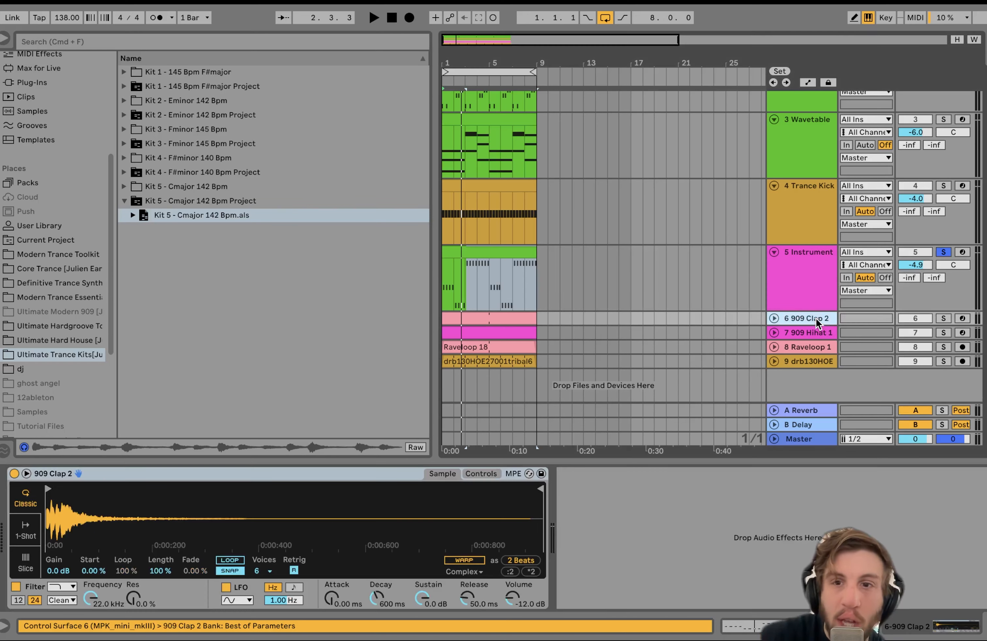
left_click(818, 363)
left_click(943, 361)
key("space")
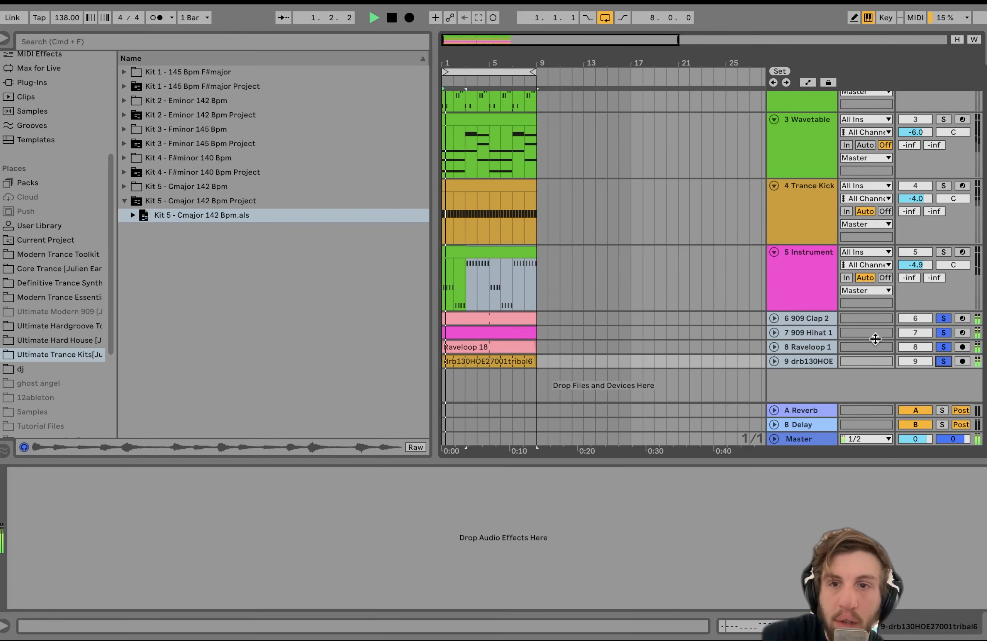
left_click(808, 225)
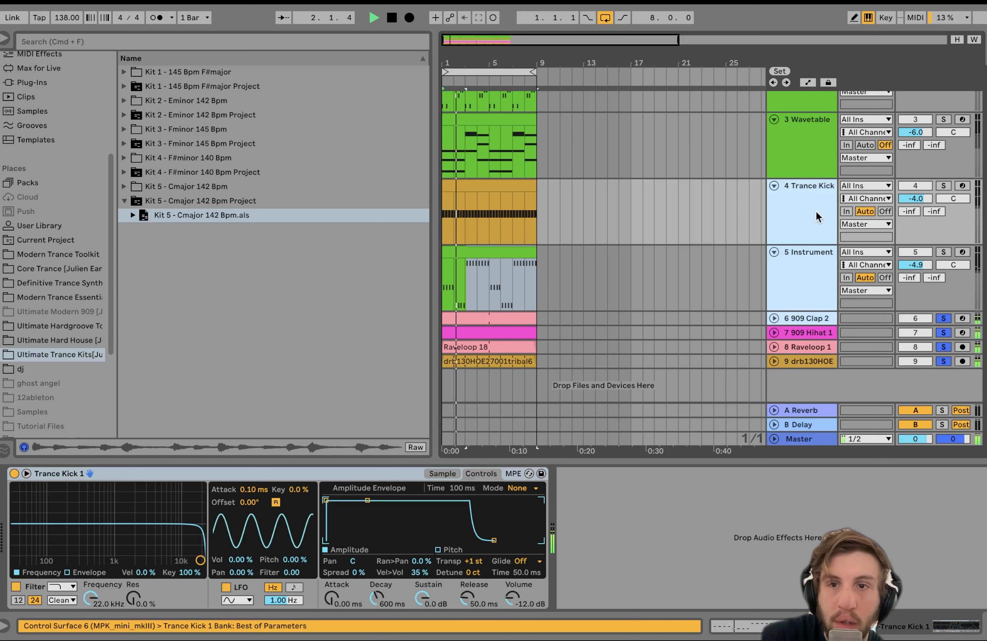
left_click(950, 187)
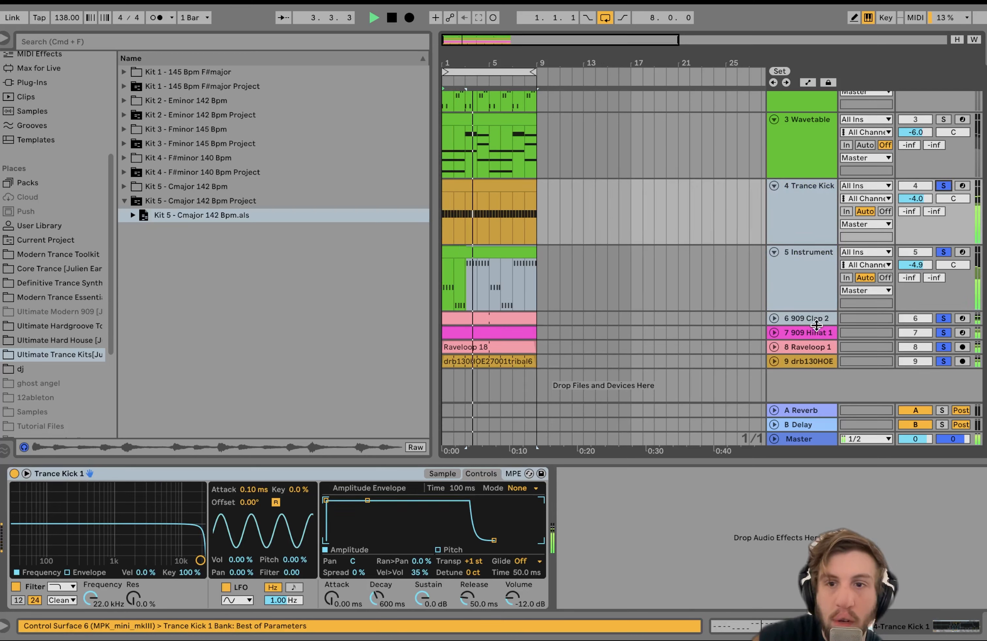
Stop playback and unfold the four percussion tracks from 909 Clap 2 to drb130HOE in the arrangement.
left_click(804, 319)
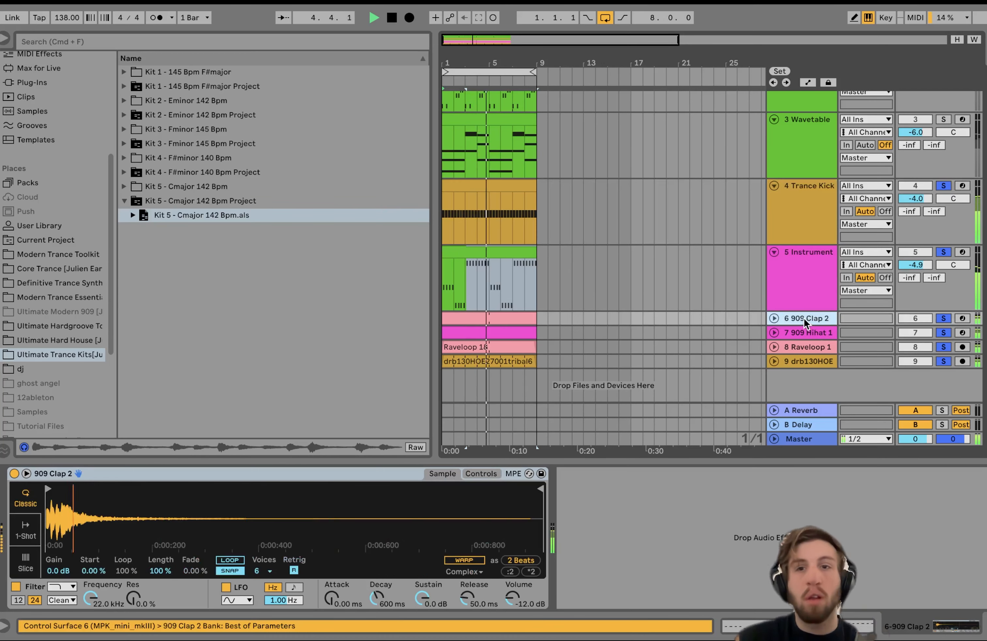
left_click(798, 363, "shift")
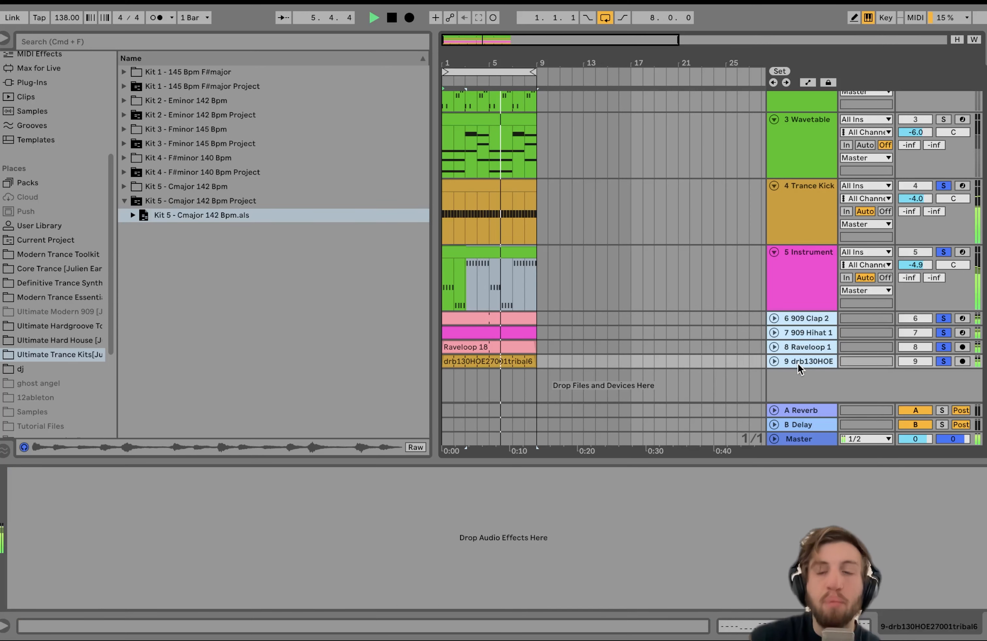
key("space")
key("u")
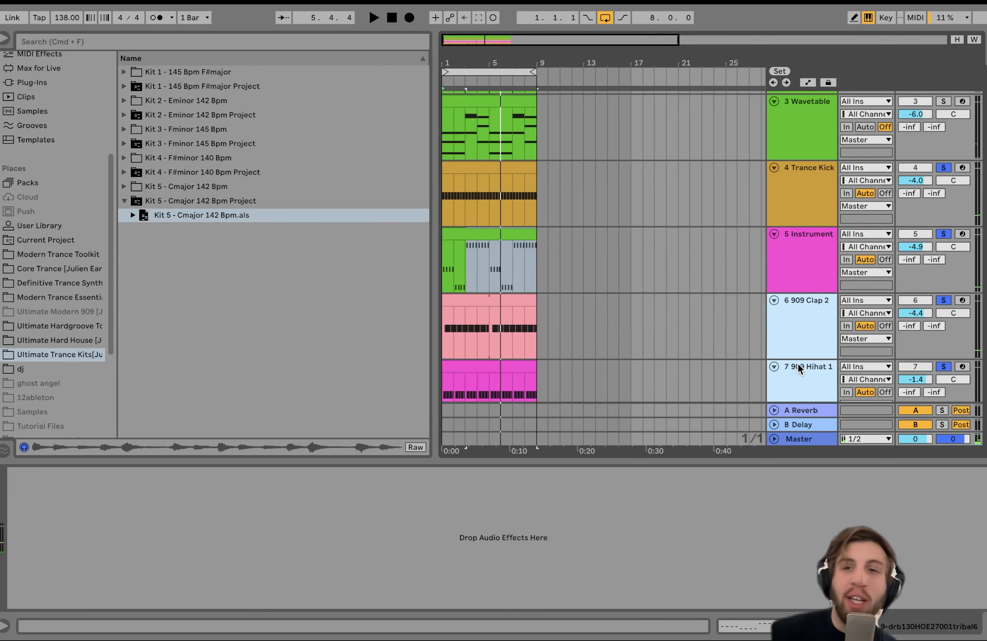
Solo only the clap, hihat, Raveloop and drb130HOE tracks and audition the percussion without the kick and bass.
scroll(797, 363, "down", 5)
left_click(946, 109)
left_click(945, 107)
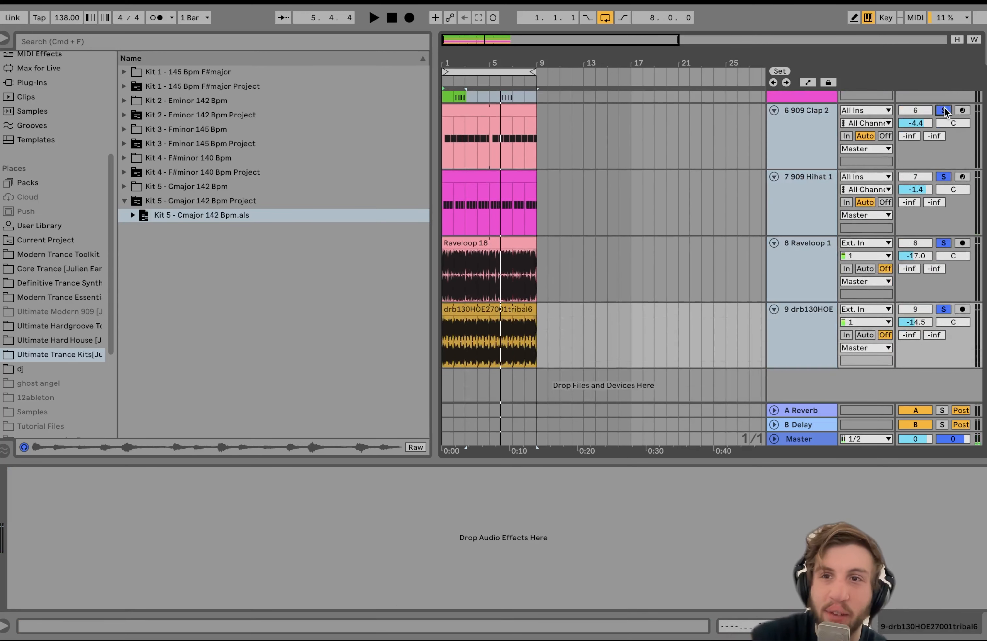
key("space")
scroll(819, 129, "up", 3)
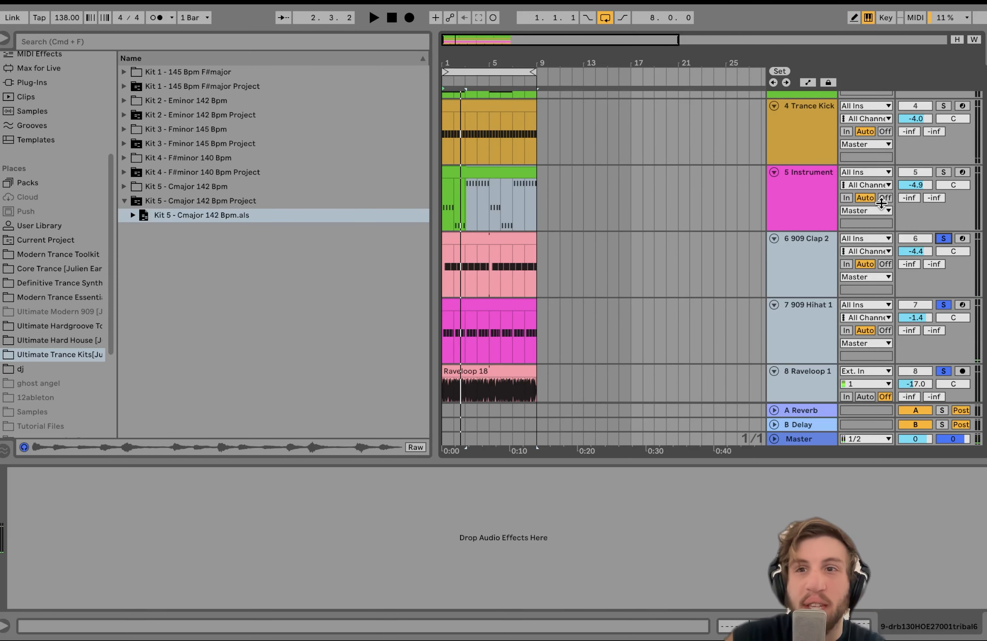
Add the 5 Instrument and 4 Trance Kick tracks to the percussion solo and audition them together.
scroll(919, 179, "down", 2)
scroll(920, 174, "up", 5)
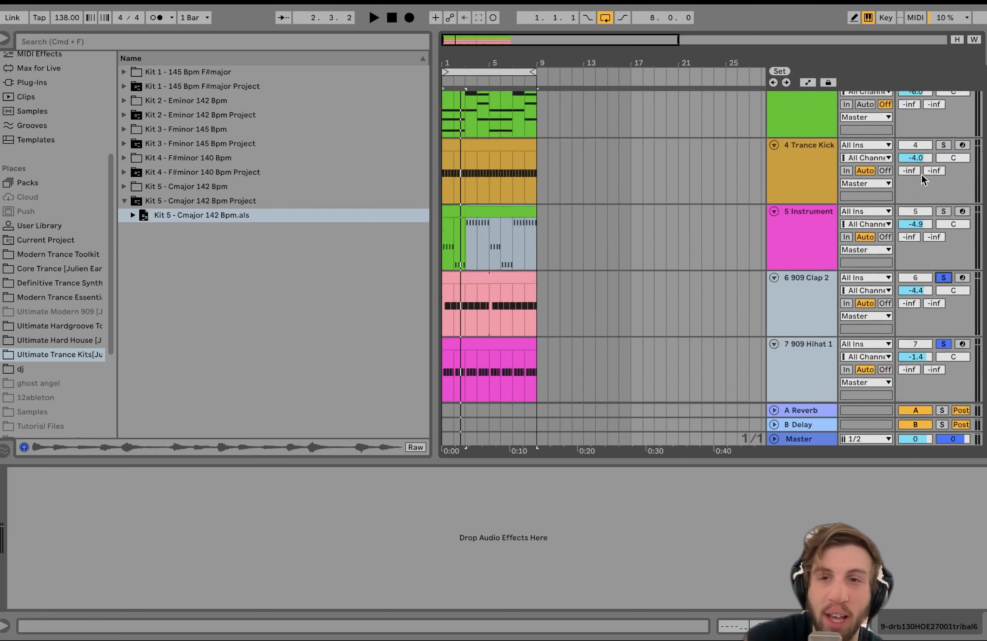
scroll(920, 174, "down", 2)
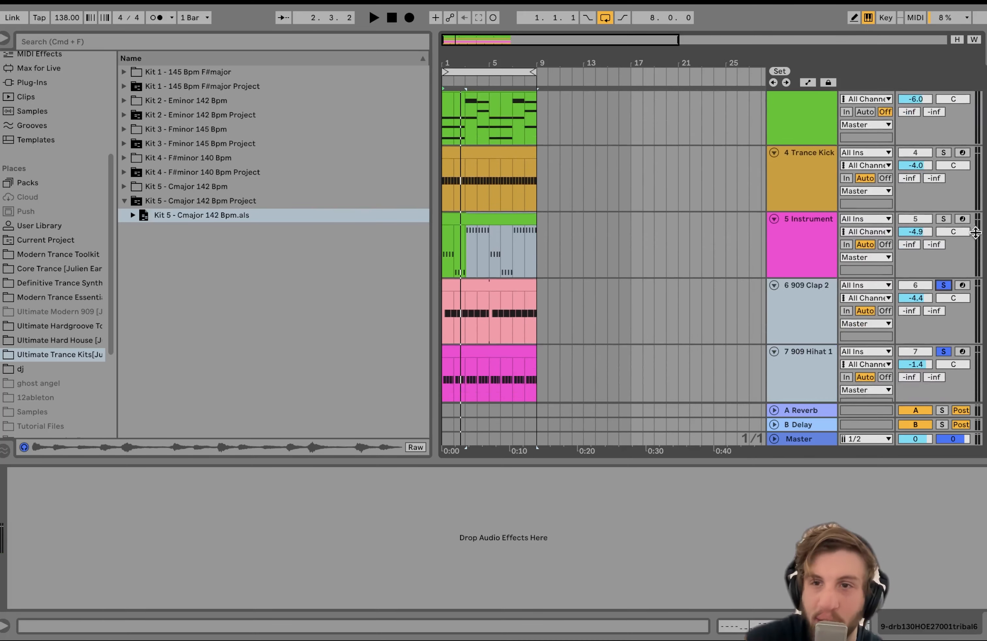
left_click(944, 219)
left_click(943, 151)
key("space")
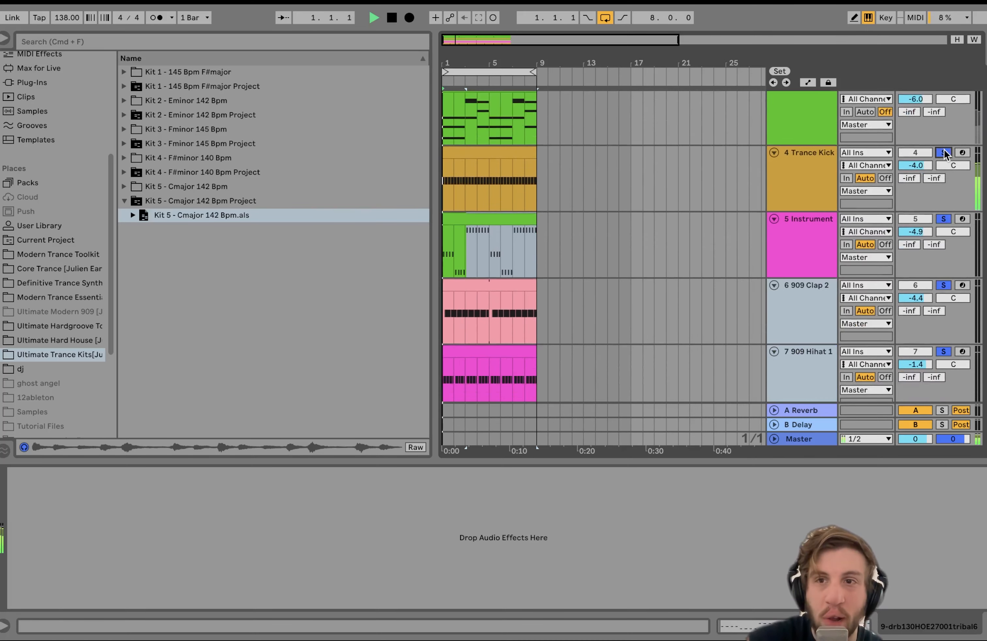
left_click(943, 152)
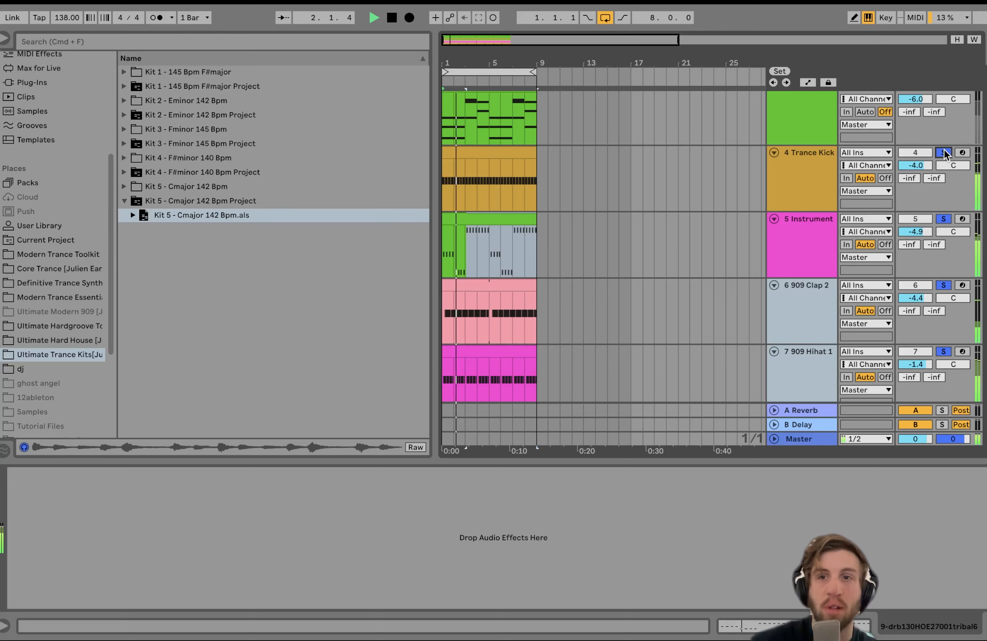
key("space")
Show the 909 Clap 2 track's device, solo the clap and audition it, adding the 909 Hihat track to the solo.
scroll(743, 249, "down", 5)
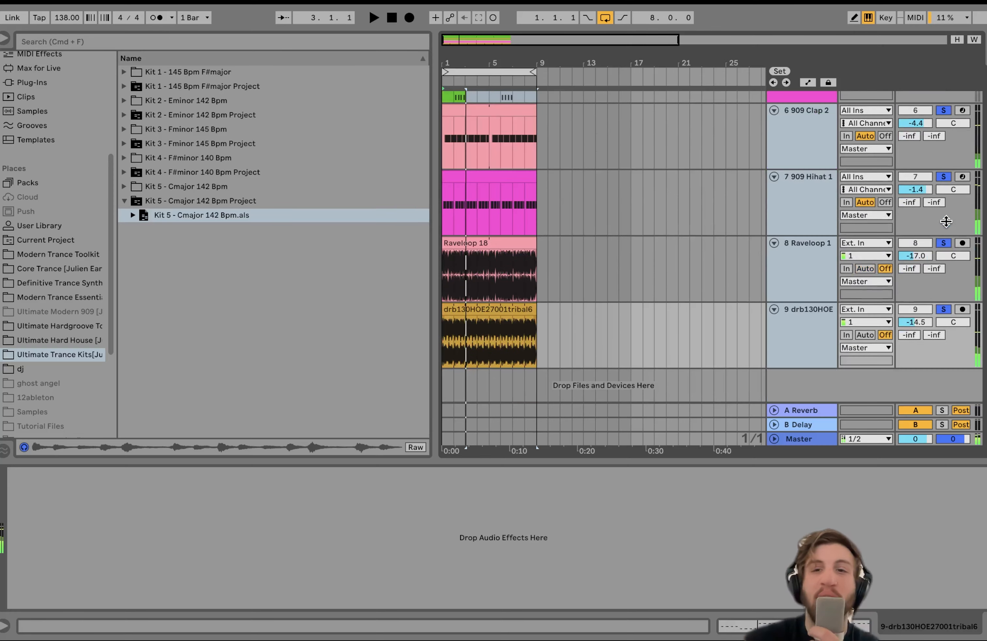
left_click(825, 138)
left_click(809, 142)
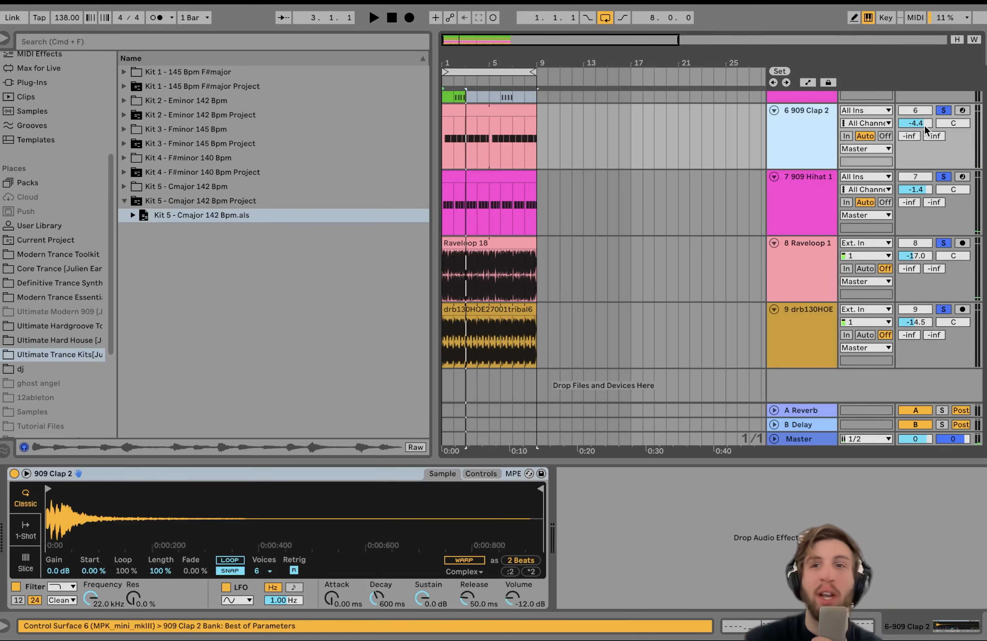
left_click(942, 111)
key("space")
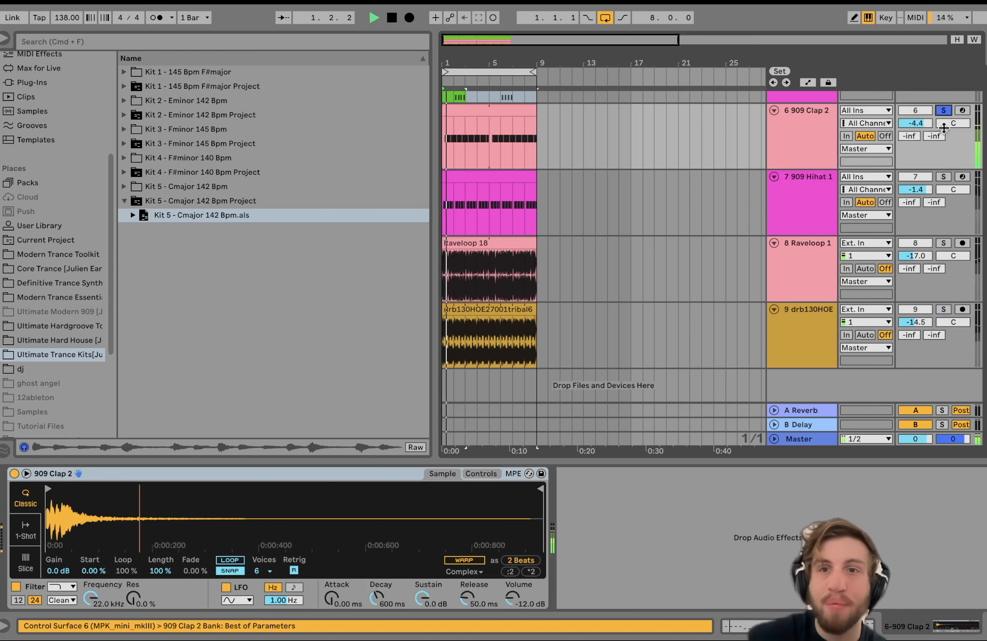
left_click(943, 177)
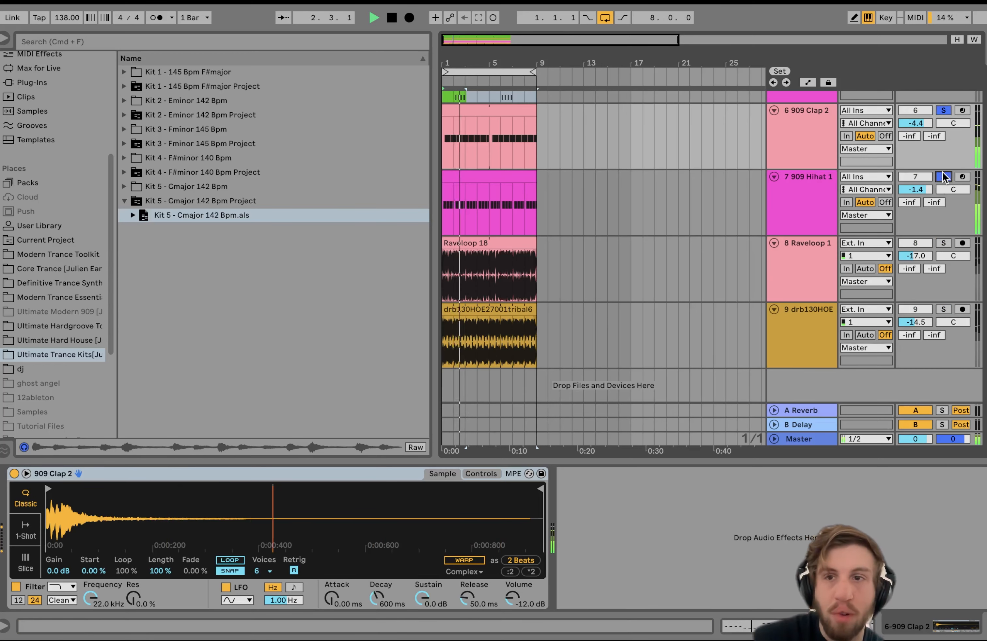
Show the 909 Hihat track's device, clear the solos and audition the hihat within the full mix.
left_click(825, 195)
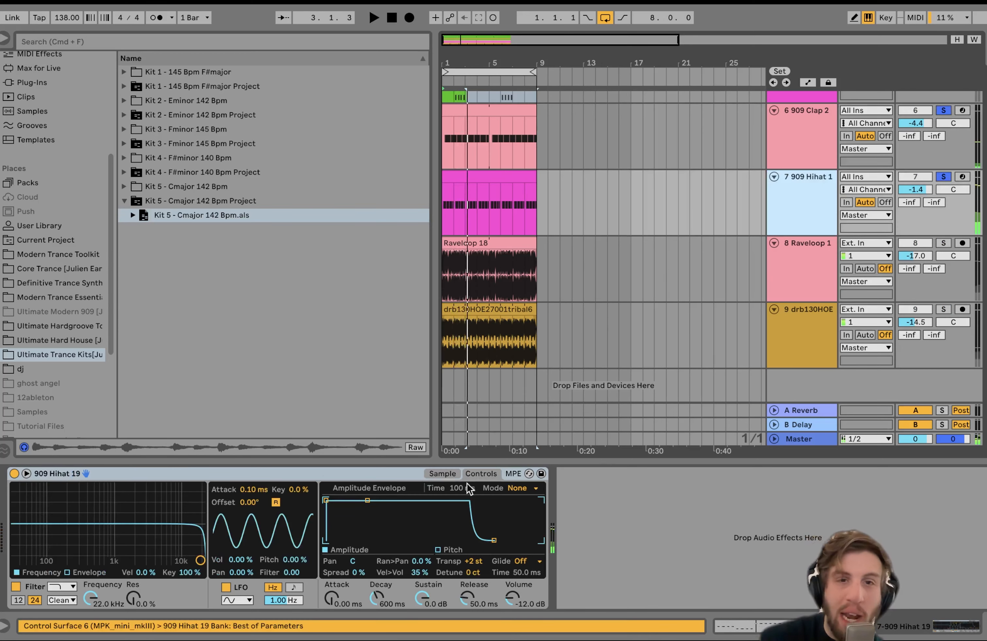
left_click(943, 178)
key("space")
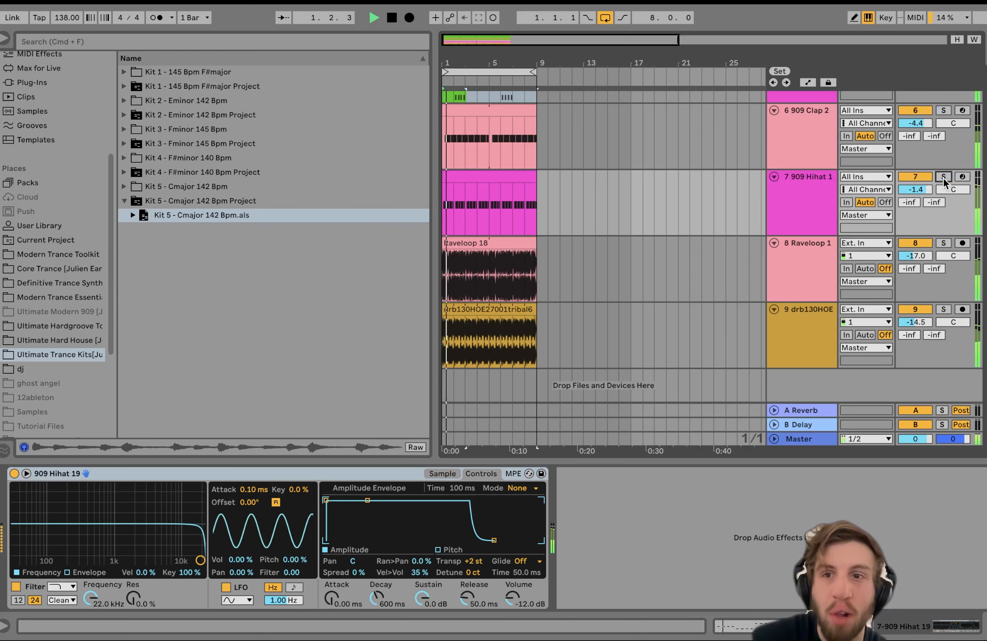
left_click(820, 202)
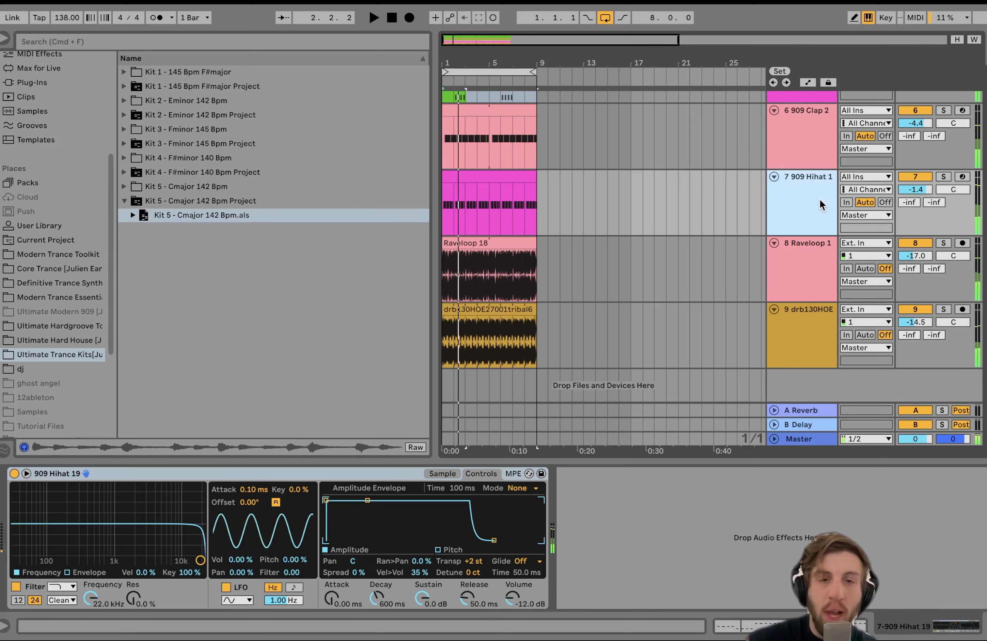
Solo the Raveloop track and audition it, moving the solo to the drb130HOE track for comparison.
left_click(777, 266)
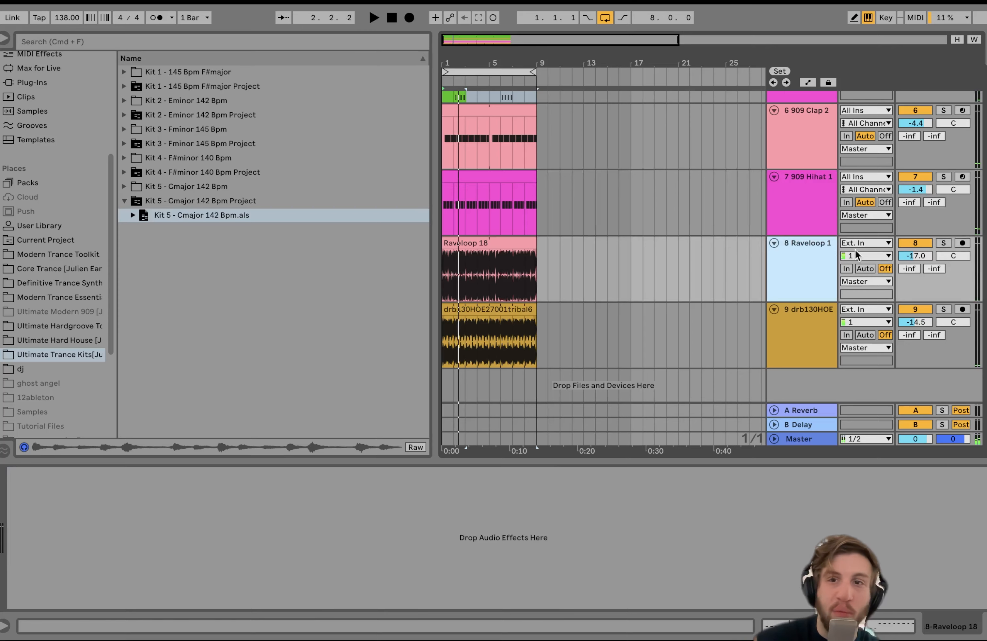
left_click(943, 243)
key("space")
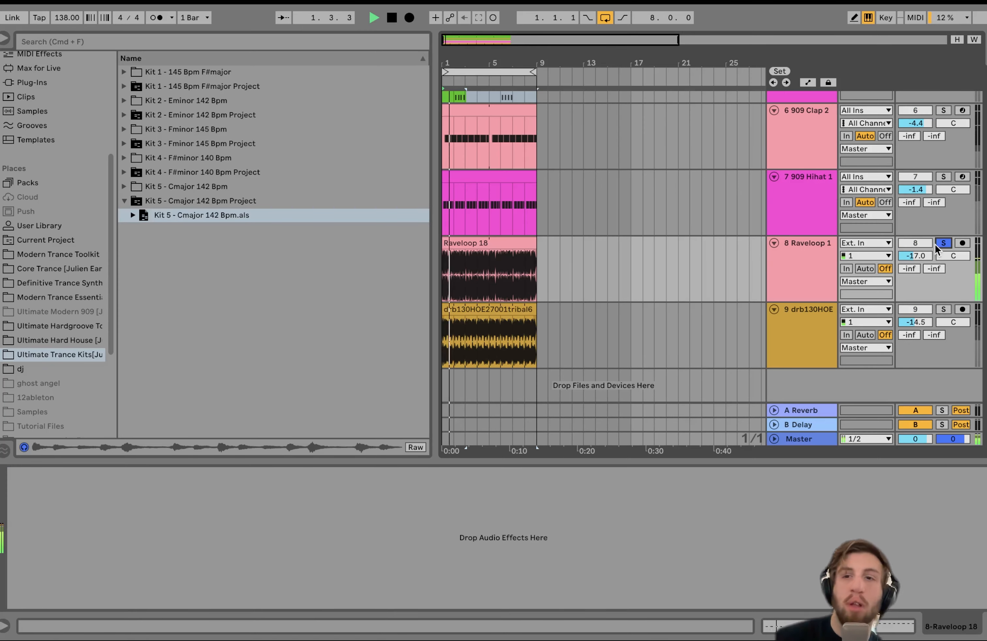
left_click(944, 309)
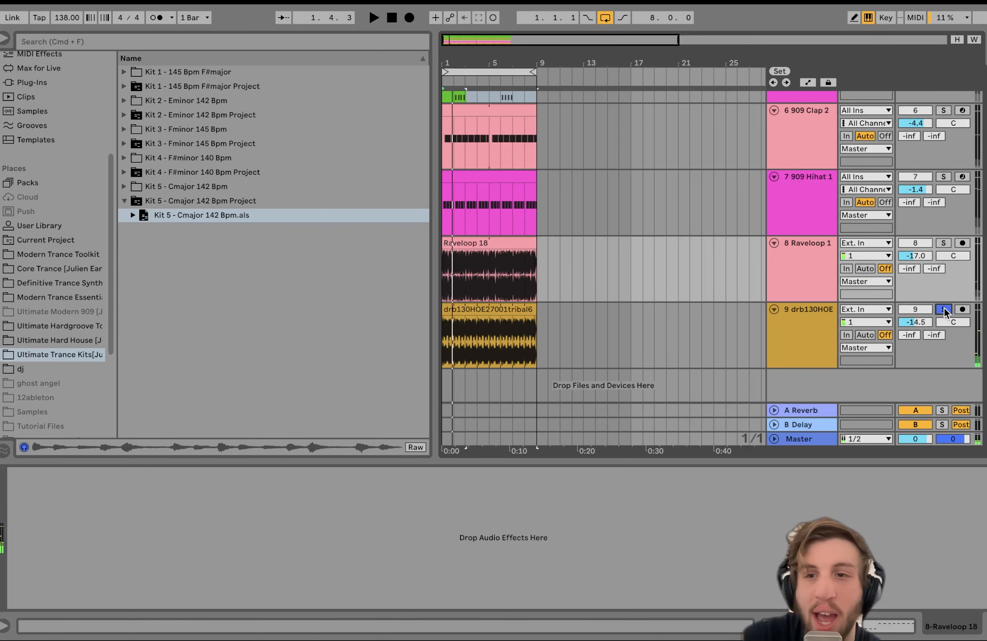
Solo the six tracks from 4 Trance Kick to 9 drb130HOE together and audition the full drum and bass section.
left_click(801, 334)
scroll(801, 334, "up", 5)
scroll(801, 334, "up", 3)
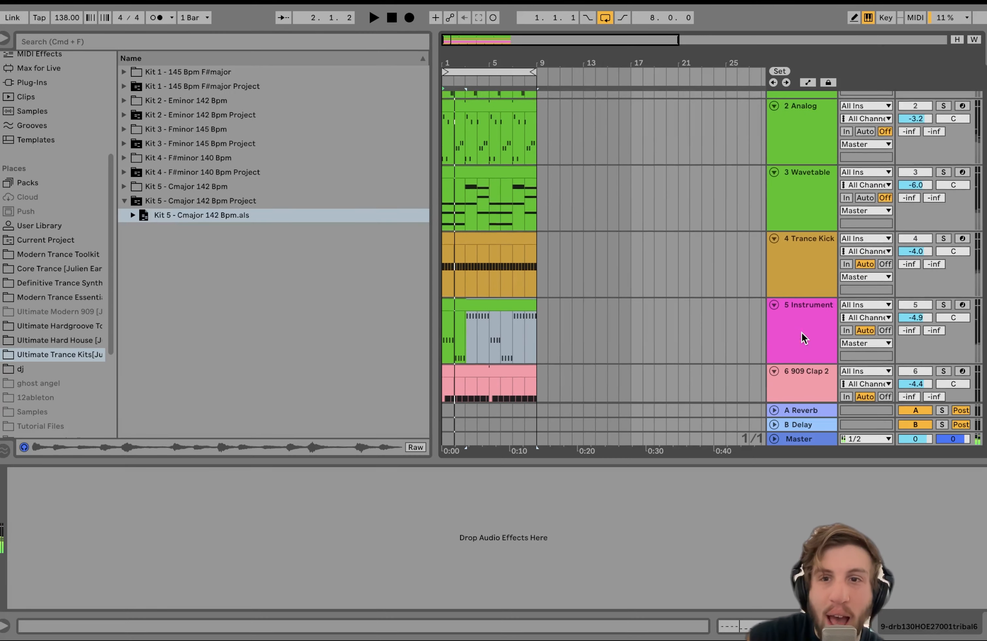
left_click(801, 283, "shift")
left_click(943, 239)
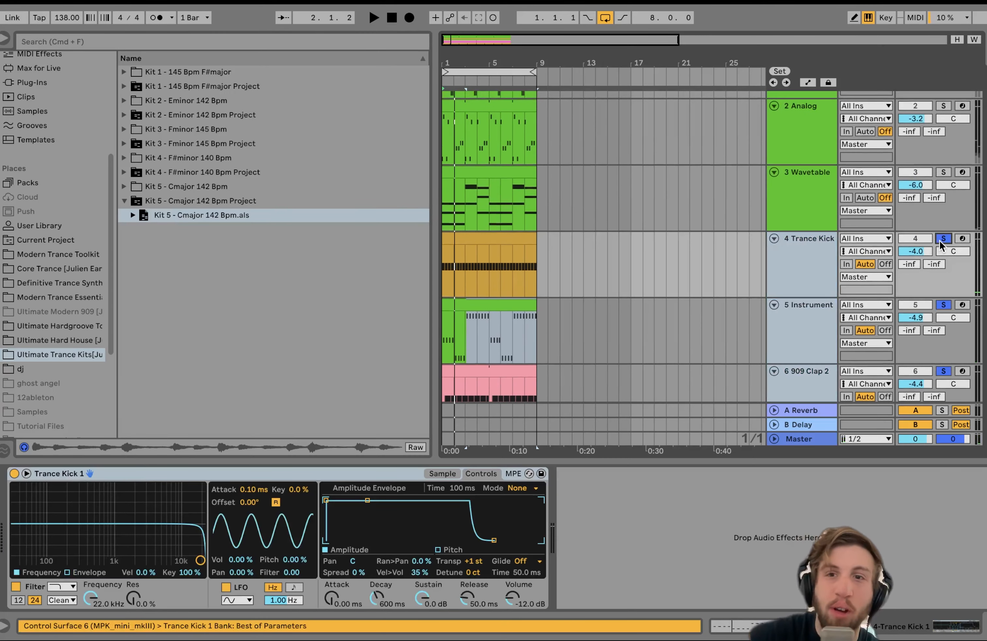
key("space")
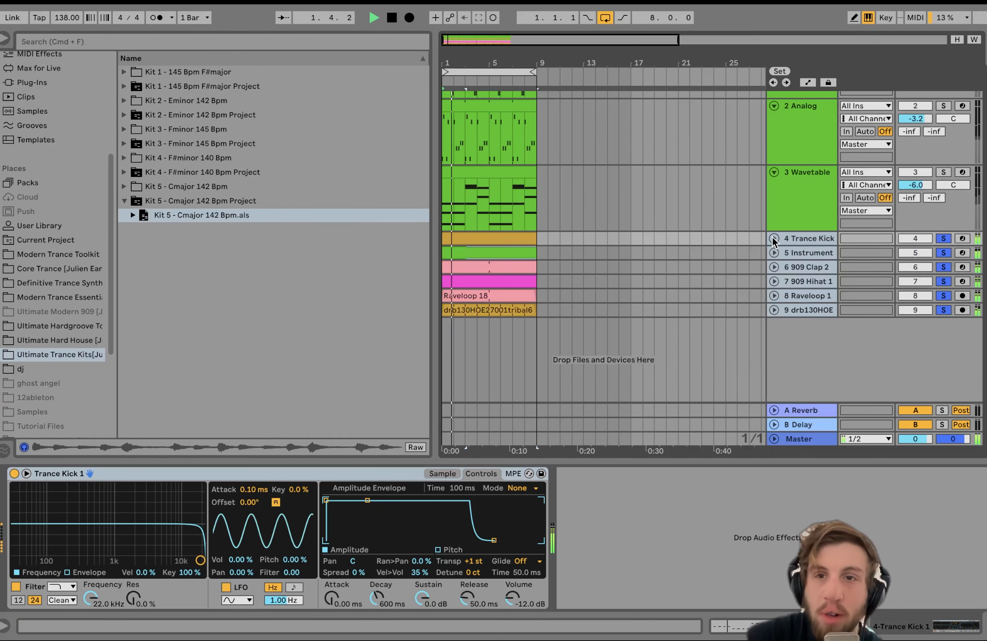
Fold the six tracks from 4 Trance Kick to 9 drb130HOE and clear their solos to hear the full mix.
left_click(774, 238)
left_click(943, 239)
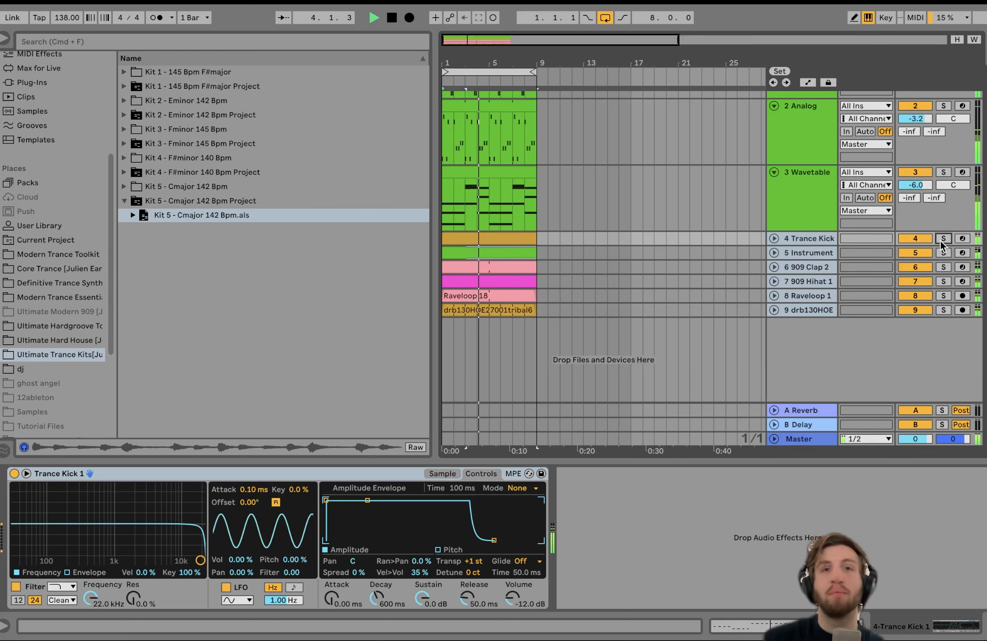
key("space")
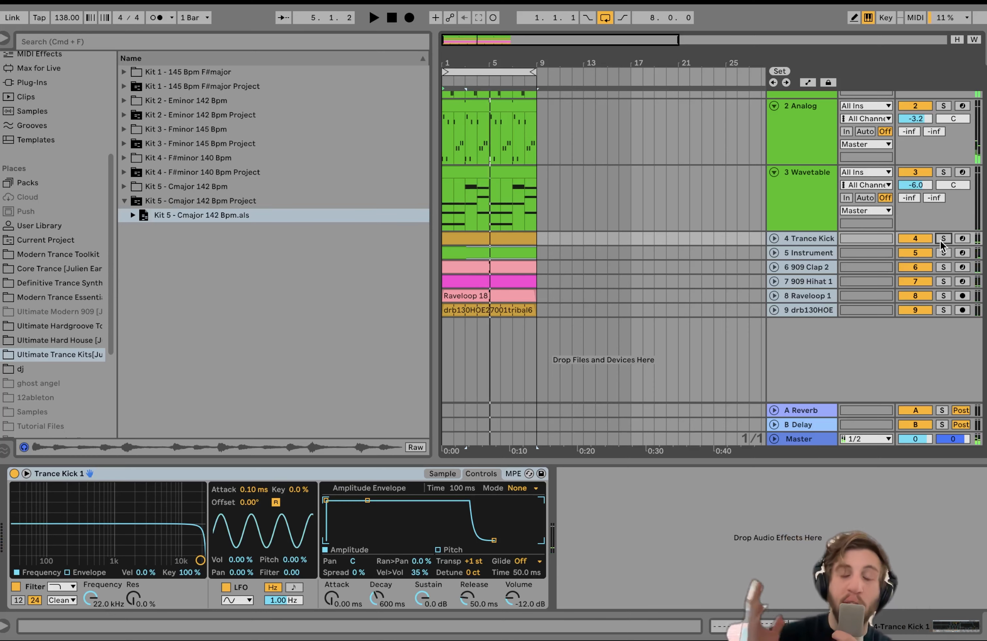
Fold all nine tracks in the arrangement and select the 1 Wavetable clip so playback starts at bar 1.
scroll(941, 245, "up", 2)
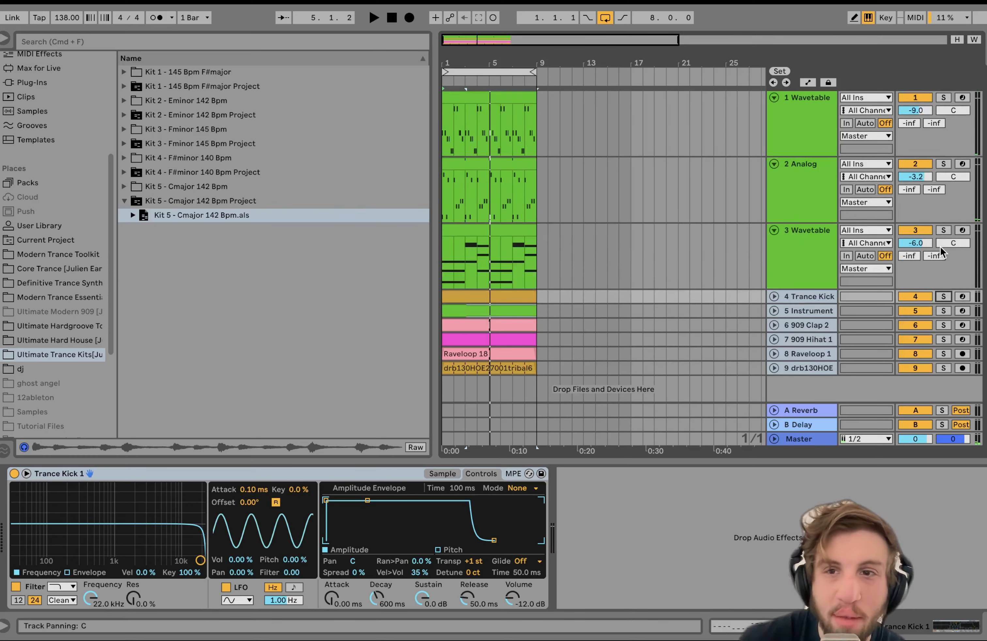
left_click(807, 146)
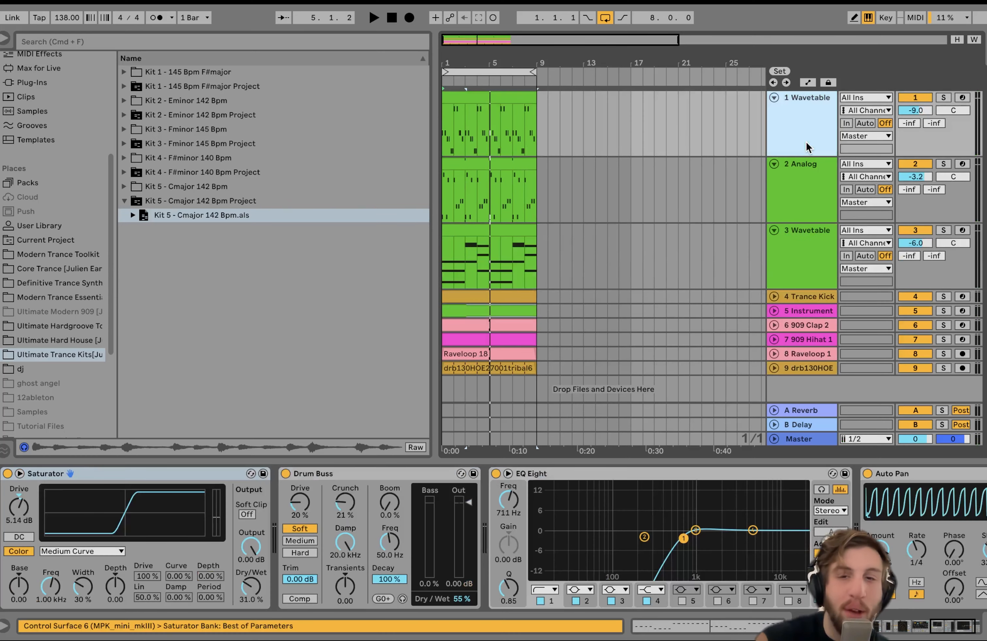
key("super+a")
key("u")
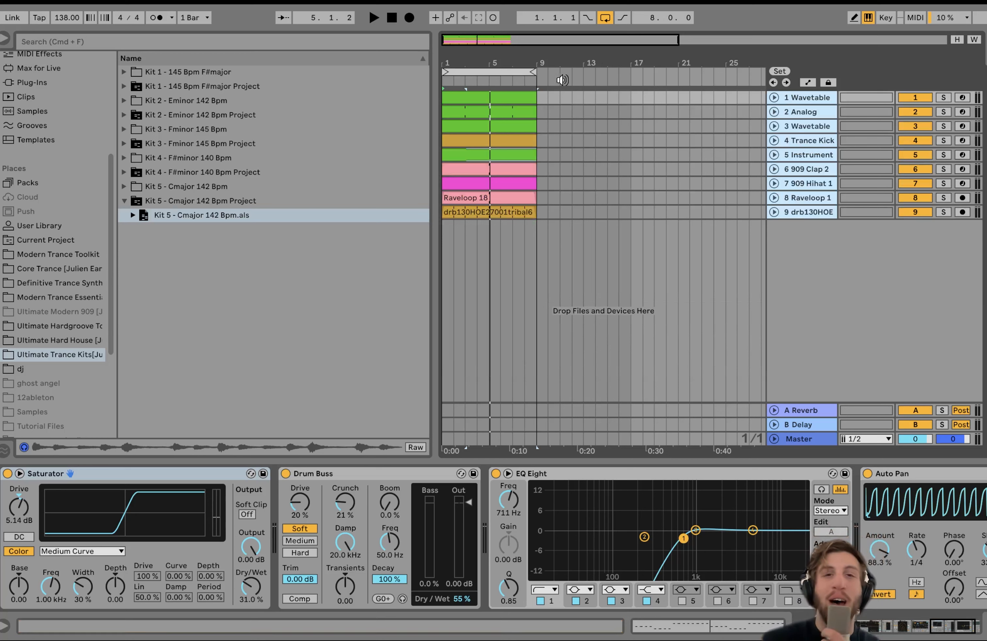
left_click(500, 99)
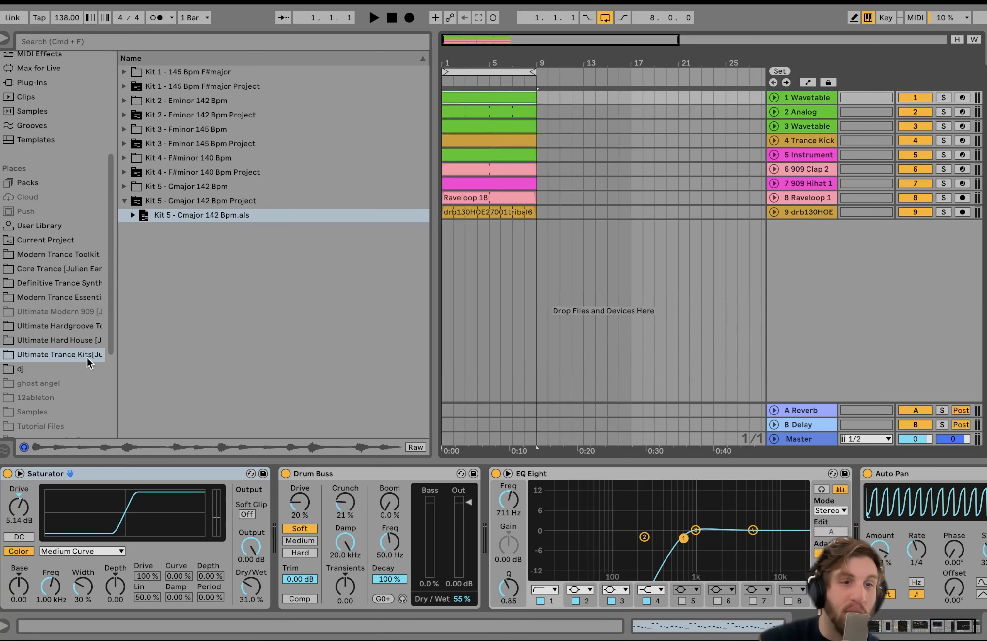